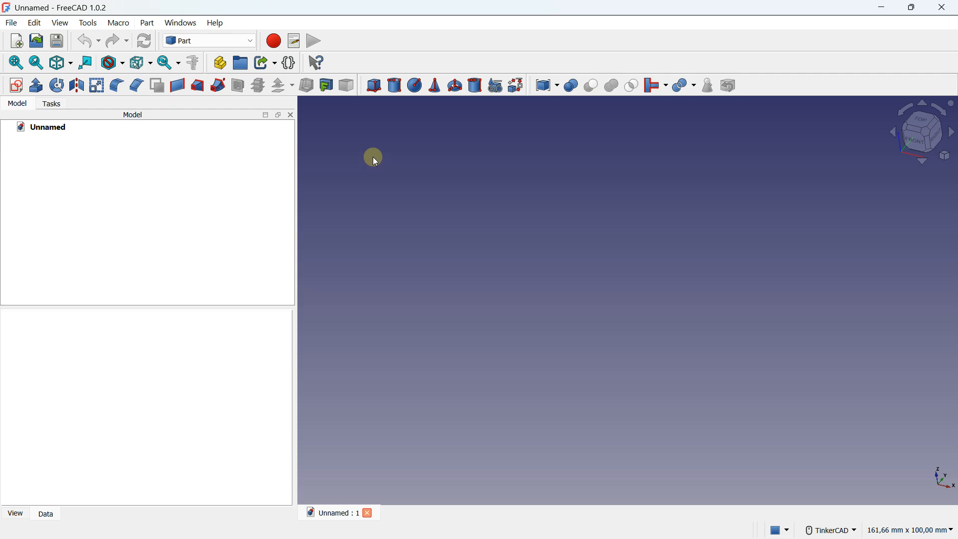
Step: Choose the Part workbench for the empty document
{"action": "left_click", "coordinate": [213, 39]}
{"action": "left_click", "coordinate": [214, 39]}
{"action": "left_click", "coordinate": [214, 41]}
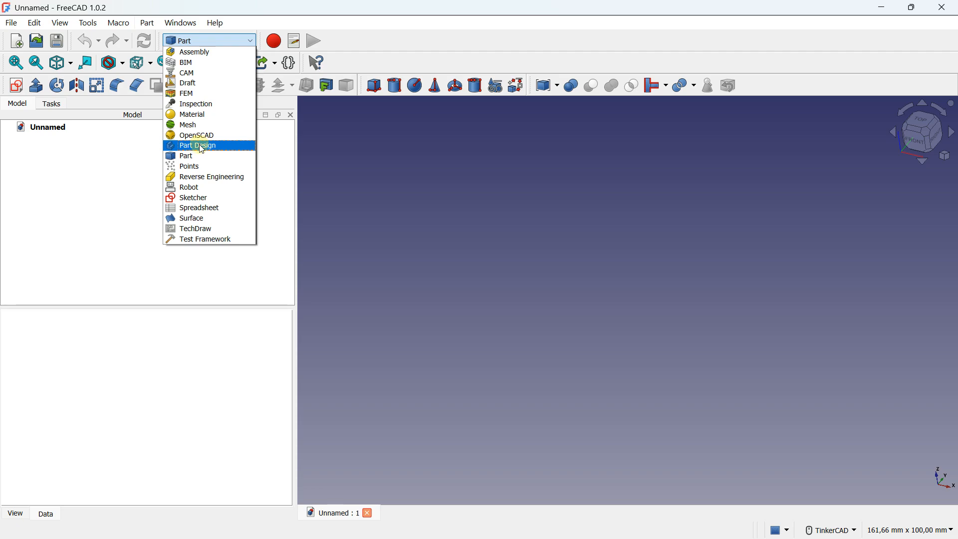
{"action": "left_click", "coordinate": [199, 158]}
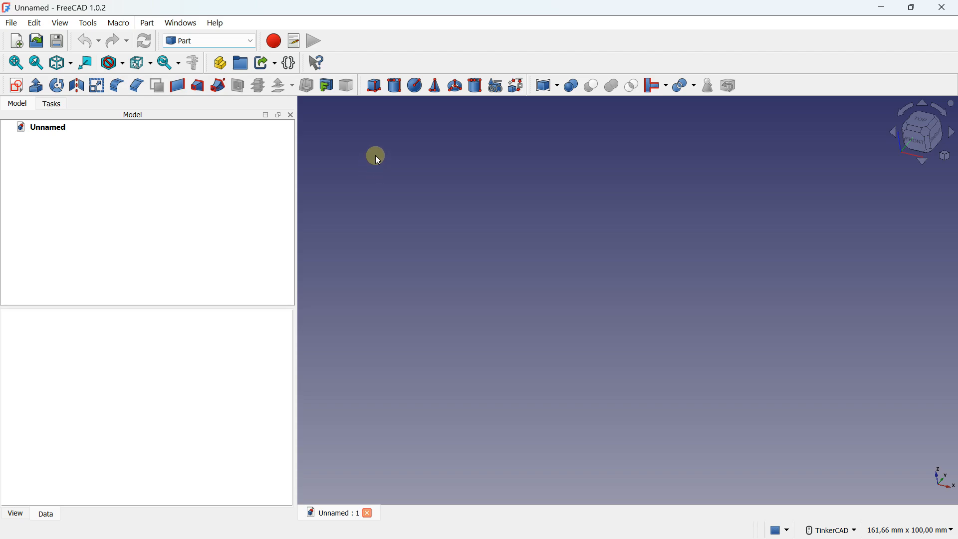
Step: Create a default cube solid and fit it in the 3D view
{"action": "left_click", "coordinate": [375, 89]}
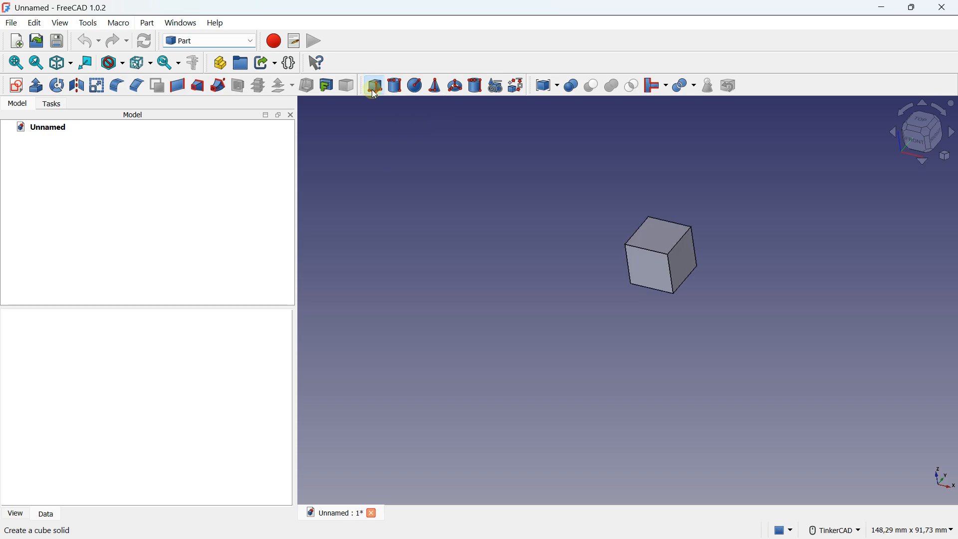
{"action": "key", "text": "v"}
{"action": "key", "text": "f"}
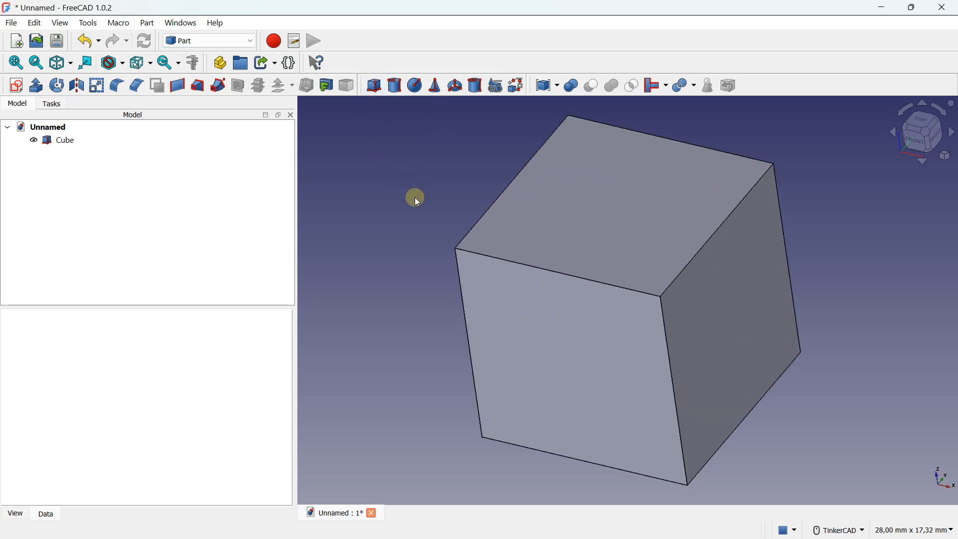
{"action": "scroll", "coordinate": [415, 196], "scroll_direction": "down", "scroll_amount": 4}
{"action": "middle_click_drag", "start_coordinate": [413, 210], "coordinate": [455, 244]}
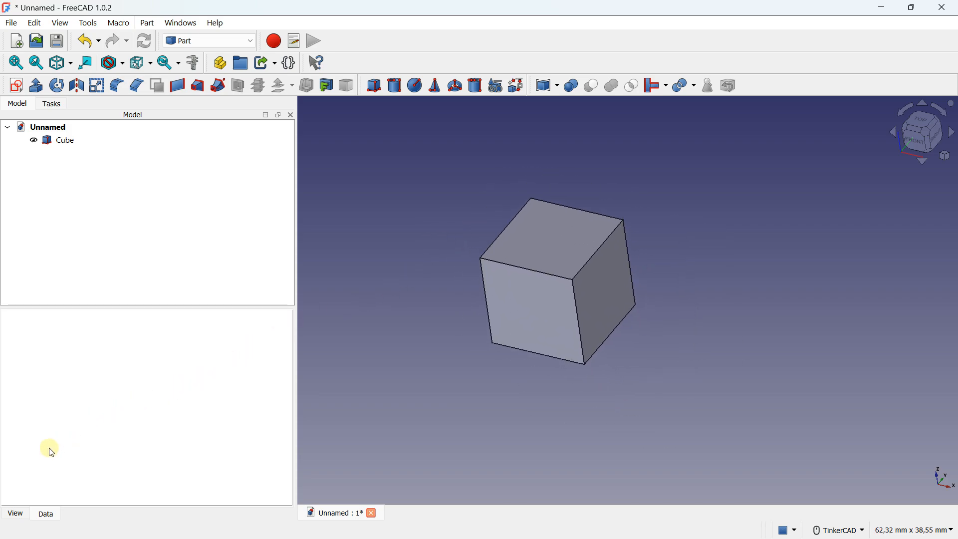
Step: Select the cube and examine its display properties and its data properties
{"action": "left_click", "coordinate": [73, 145]}
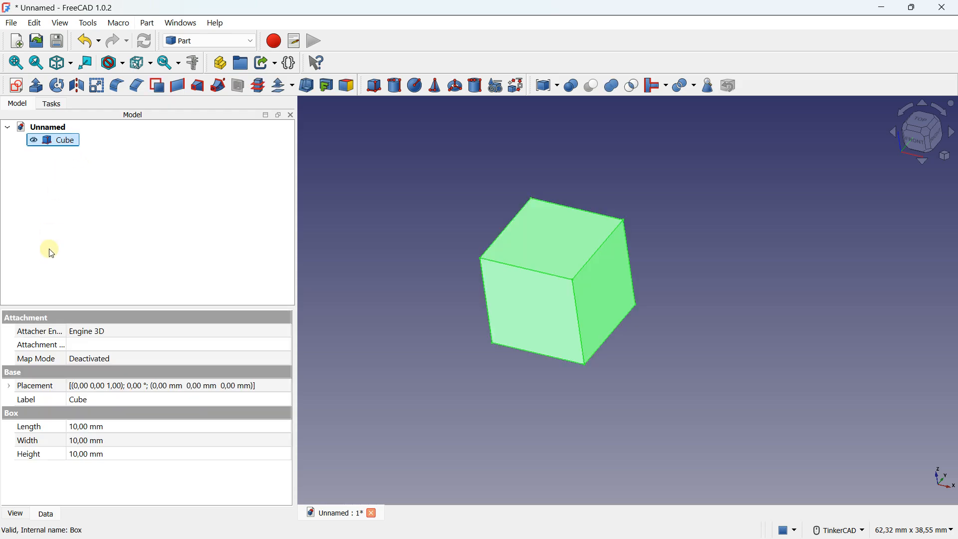
{"action": "left_click", "coordinate": [15, 514]}
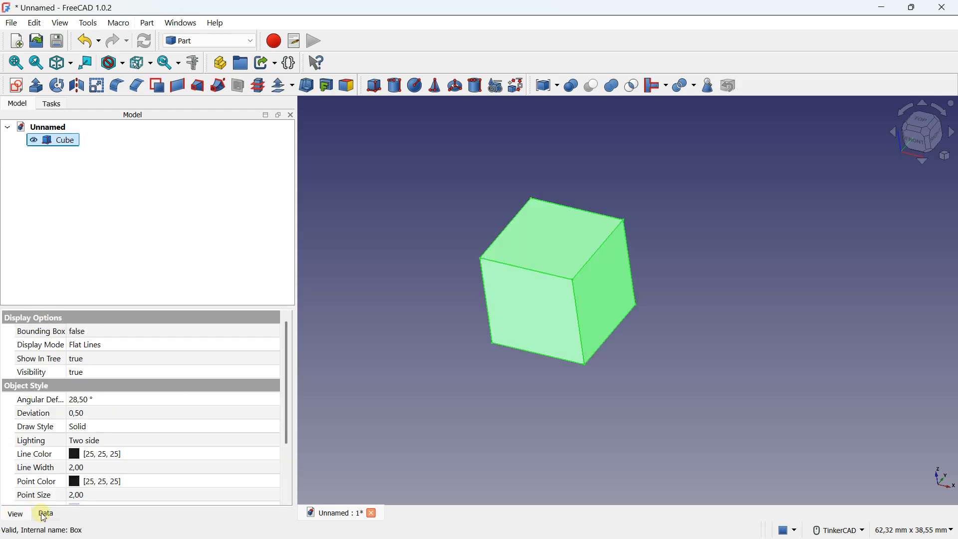
{"action": "left_click", "coordinate": [45, 514]}
{"action": "left_click", "coordinate": [28, 515]}
{"action": "left_click", "coordinate": [44, 515]}
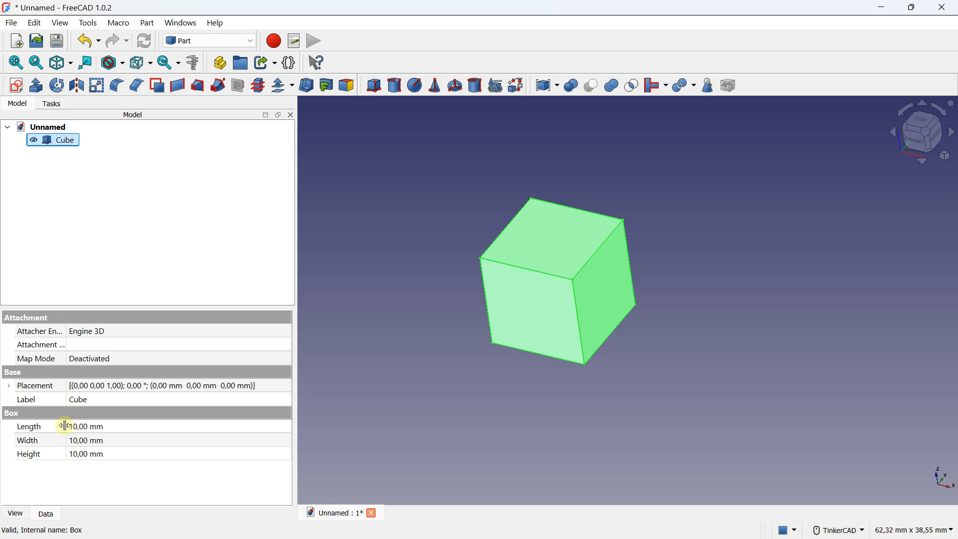
Step: Set the cube's length to 120 mm
{"action": "left_click", "coordinate": [93, 428]}
{"action": "scroll", "coordinate": [531, 342], "scroll_direction": "down", "scroll_amount": 3}
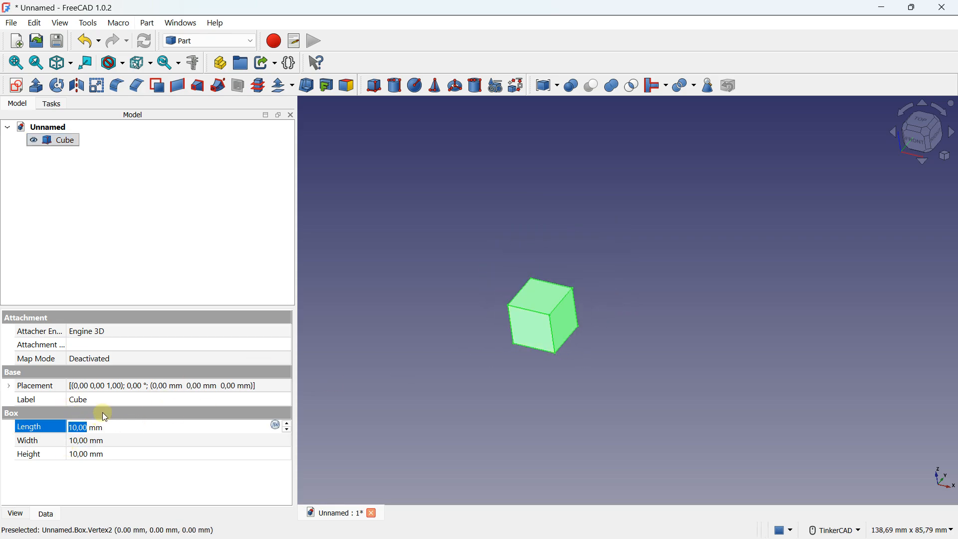
{"action": "key", "text": "Caps_Lock"}
{"action": "type", "text": "^8"}
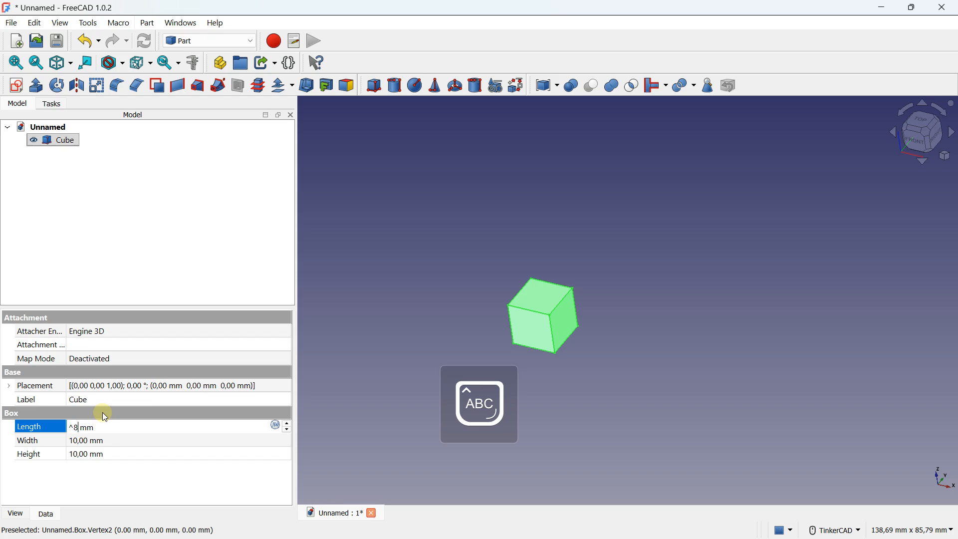
{"action": "type", "text": "0"}
{"action": "key", "text": "BackSpace"}
{"action": "key", "text": "BackSpace"}
{"action": "key", "text": "BackSpace"}
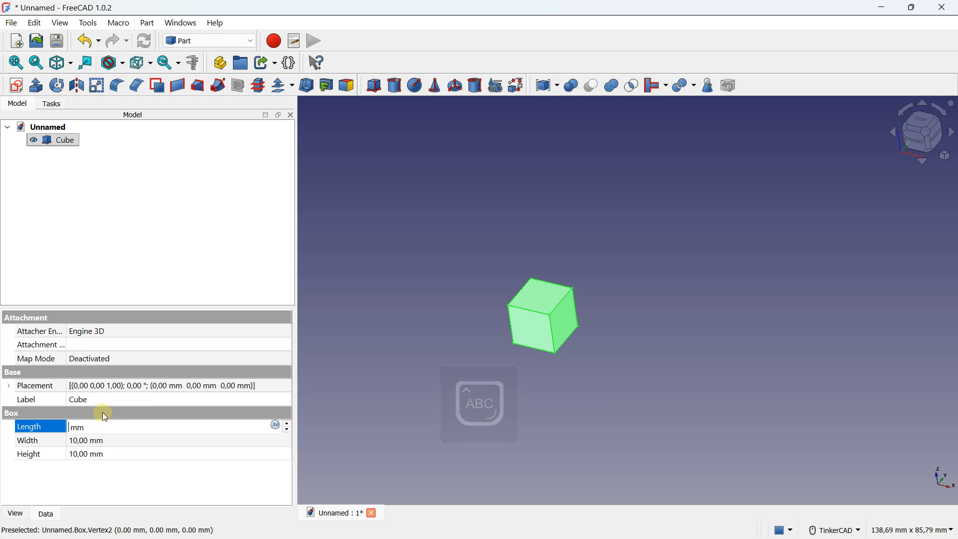
{"action": "type", "text": "120"}
{"action": "scroll", "coordinate": [561, 259], "scroll_direction": "down", "scroll_amount": 3}
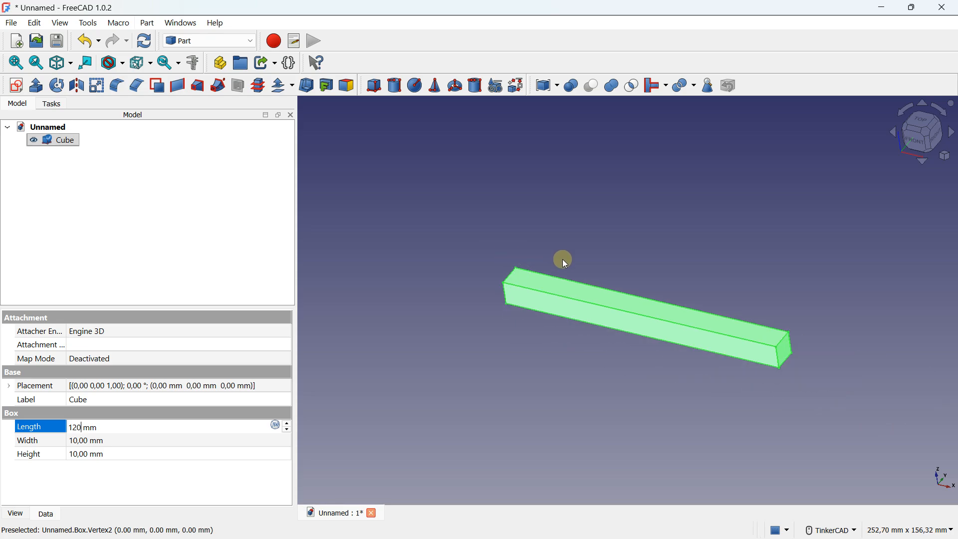
{"action": "middle_click_drag", "start_coordinate": [562, 259], "coordinate": [521, 245]}
Step: Set the cube's width to 100 mm
{"action": "left_click", "coordinate": [101, 442]}
{"action": "type", "text": "100"}
{"action": "scroll", "coordinate": [500, 318], "scroll_direction": "down", "scroll_amount": 1}
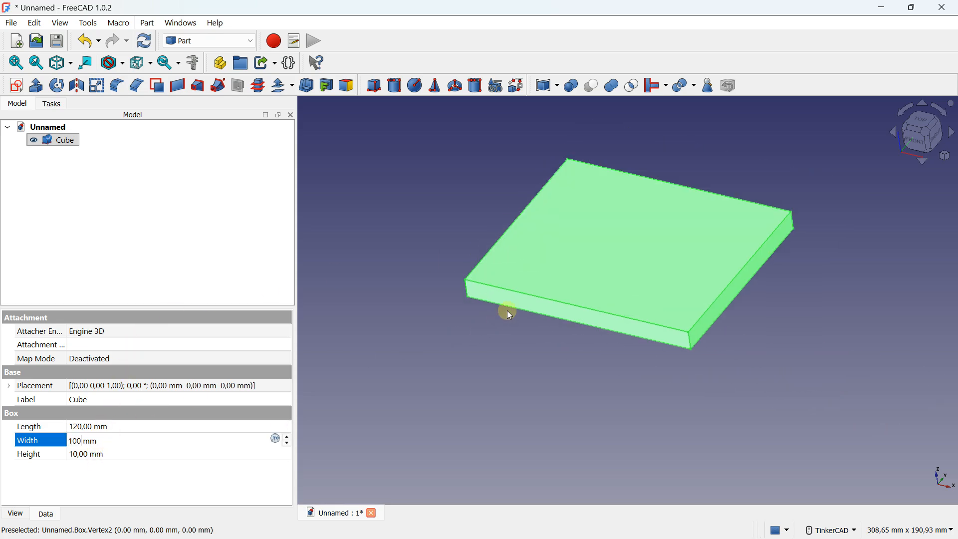
{"action": "middle_click_drag", "start_coordinate": [501, 317], "coordinate": [506, 363]}
Step: Set the cube's length to 160 mm and its width to 120 mm
{"action": "left_click", "coordinate": [85, 425]}
{"action": "type", "text": "160"}
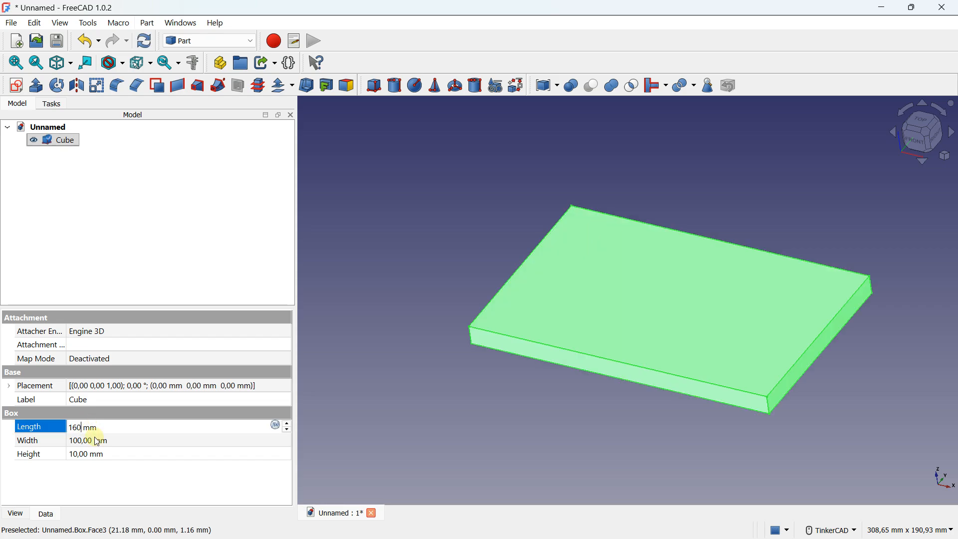
{"action": "left_click", "coordinate": [96, 440]}
{"action": "type", "text": "120"}
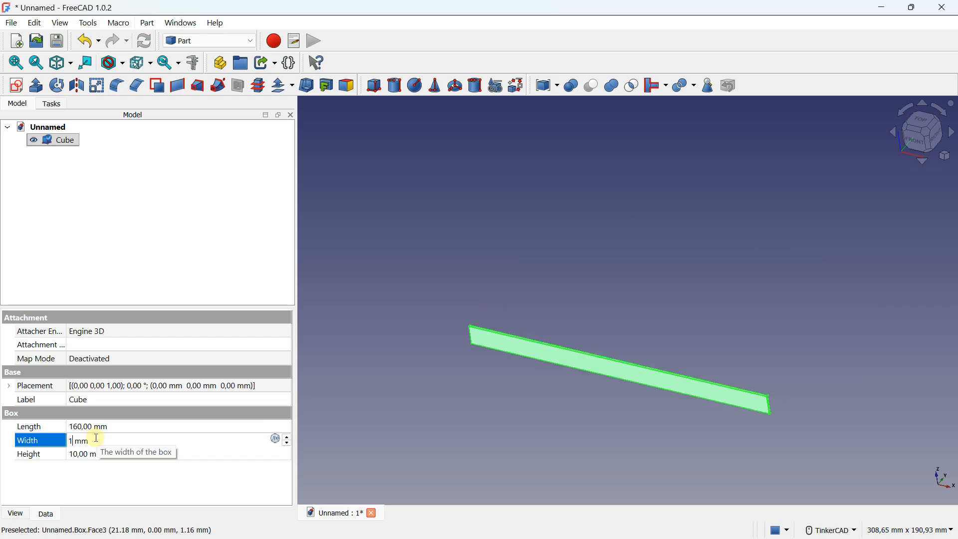
{"action": "key", "text": "Return"}
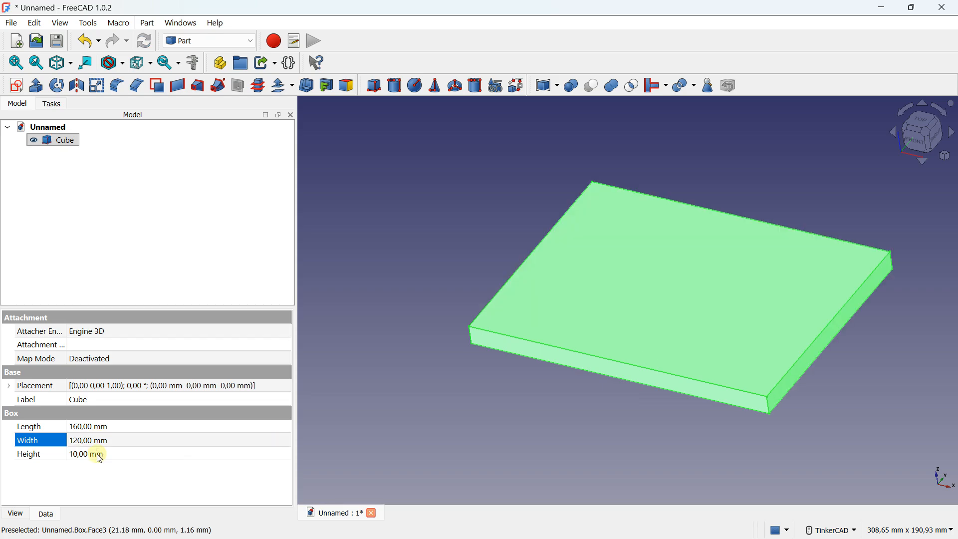
Step: Set the cube's height to 100 mm
{"action": "left_click", "coordinate": [99, 455]}
{"action": "type", "text": "00"}
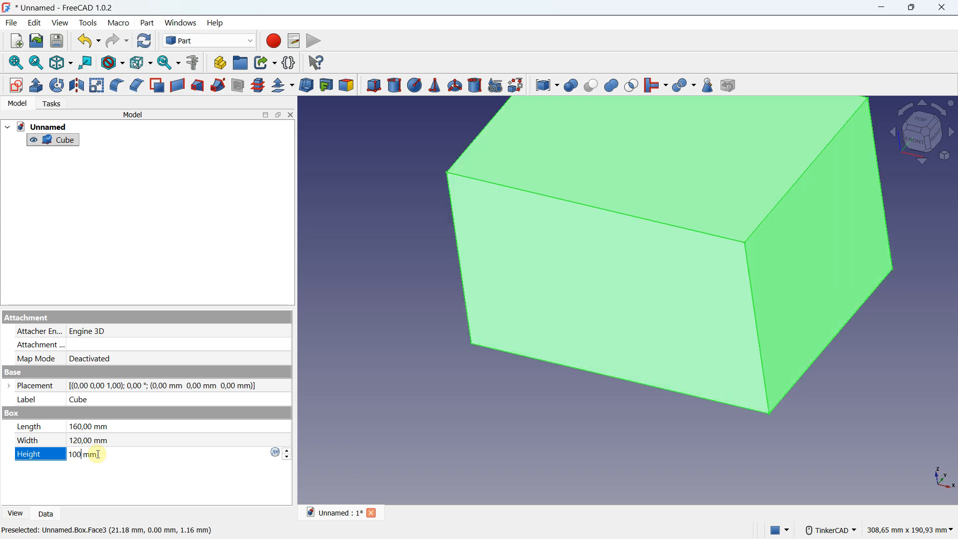
{"action": "scroll", "coordinate": [477, 146], "scroll_direction": "down", "scroll_amount": 3}
{"action": "middle_click_drag", "start_coordinate": [508, 149], "coordinate": [514, 253]}
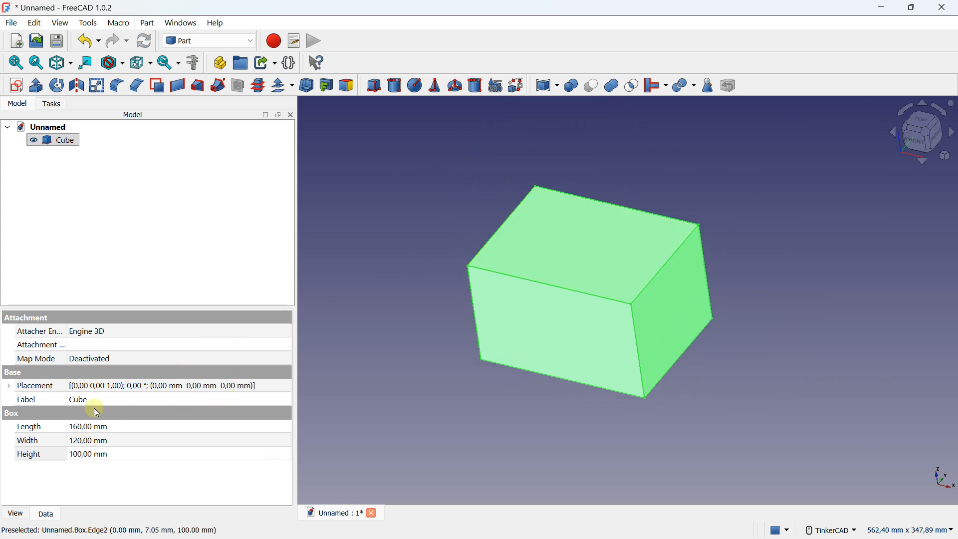
Step: Expand the cube's placement properties and examine its angle, axis and position components
{"action": "left_click", "coordinate": [9, 387]}
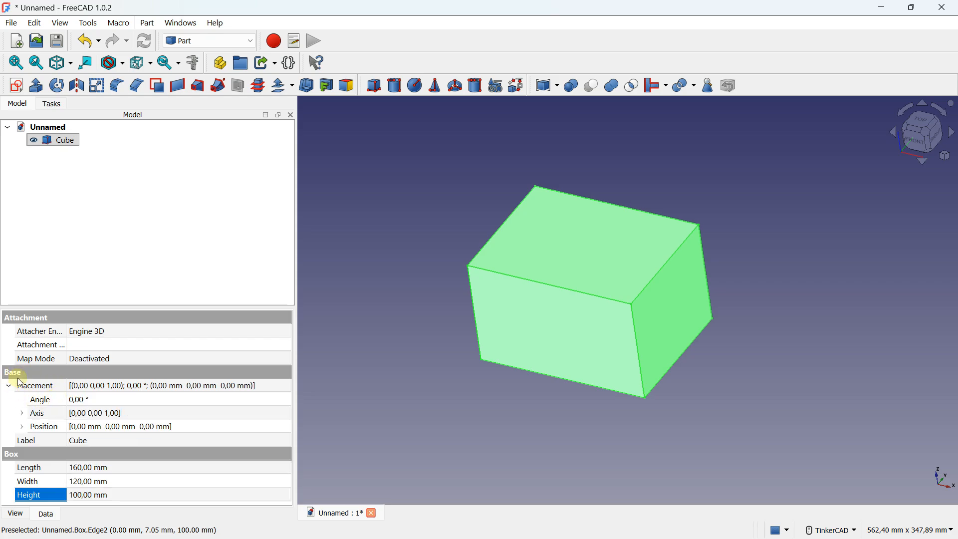
{"action": "left_click", "coordinate": [21, 414]}
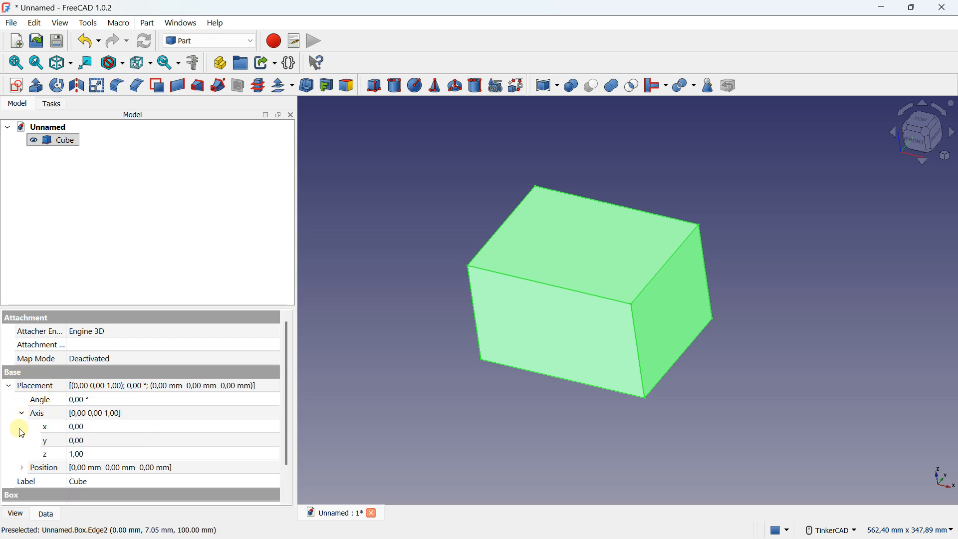
{"action": "left_click", "coordinate": [21, 467]}
{"action": "scroll", "coordinate": [46, 434], "scroll_direction": "down", "scroll_amount": 2}
{"action": "scroll", "coordinate": [44, 432], "scroll_direction": "up", "scroll_amount": 2}
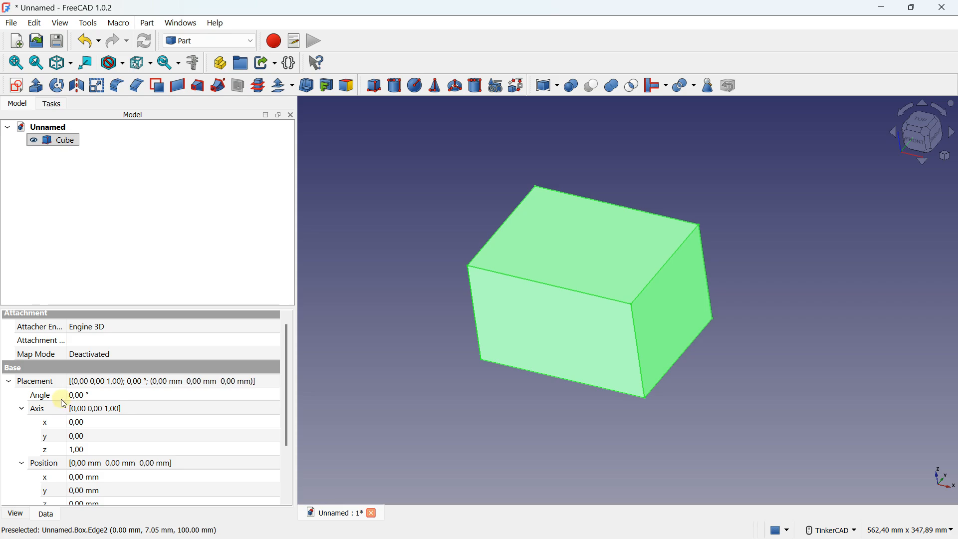
{"action": "left_click", "coordinate": [86, 382]}
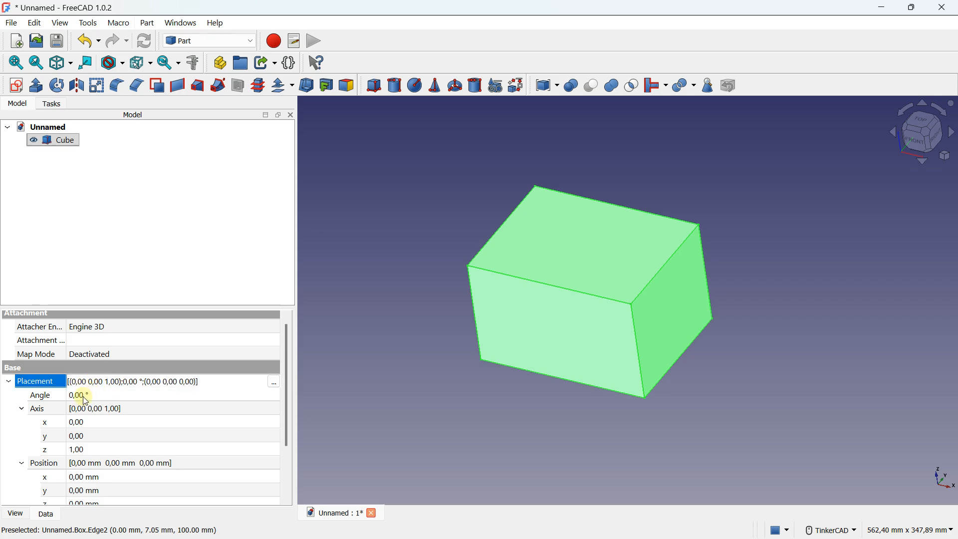
{"action": "left_click", "coordinate": [83, 398]}
{"action": "scroll", "coordinate": [77, 459], "scroll_direction": "down", "scroll_amount": 1}
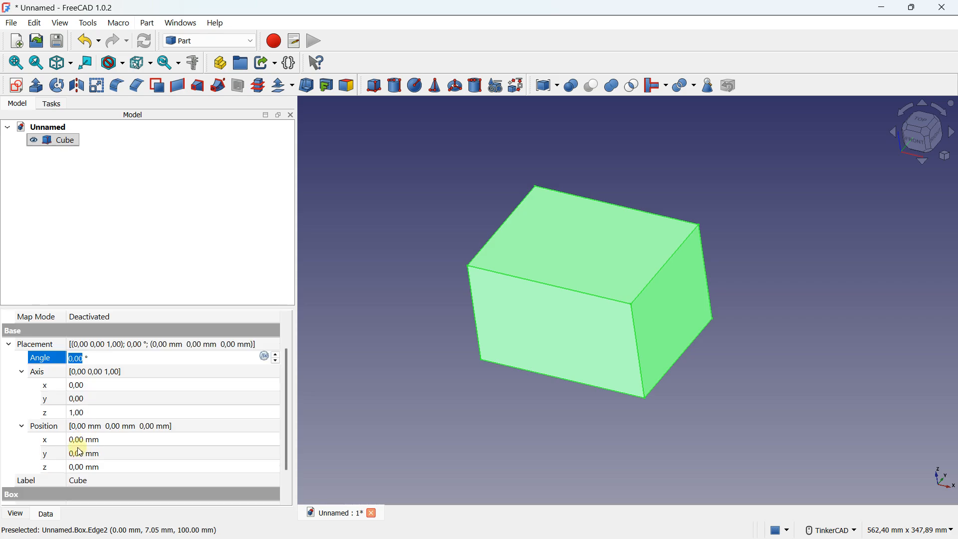
Step: Try an X position of 40 mm for the cube and reset it to 0 mm
{"action": "left_click", "coordinate": [81, 442]}
{"action": "type", "text": "40"}
{"action": "left_click_drag", "start_coordinate": [80, 441], "coordinate": [60, 441]}
{"action": "type", "text": "0"}
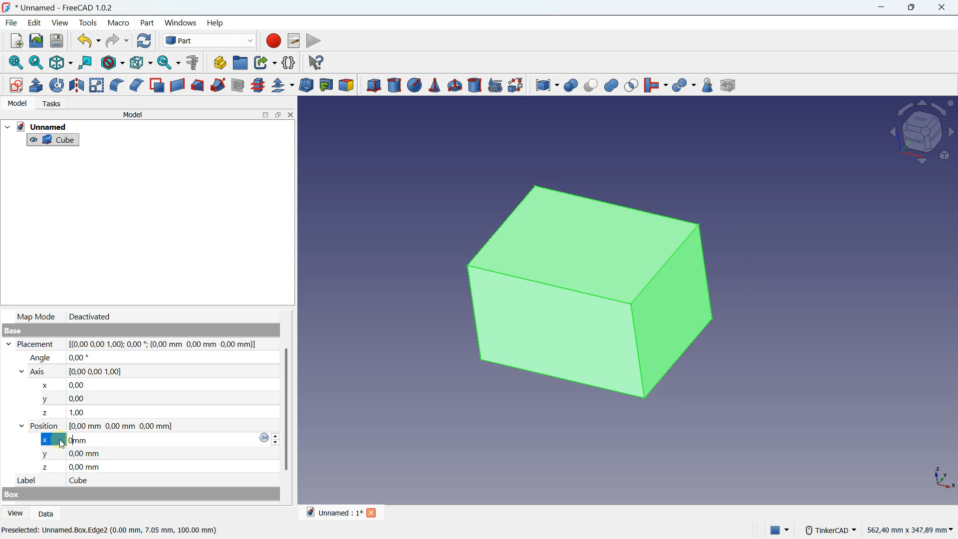
Step: Set the cube's placement rotation angle to 45°
{"action": "left_click", "coordinate": [83, 417]}
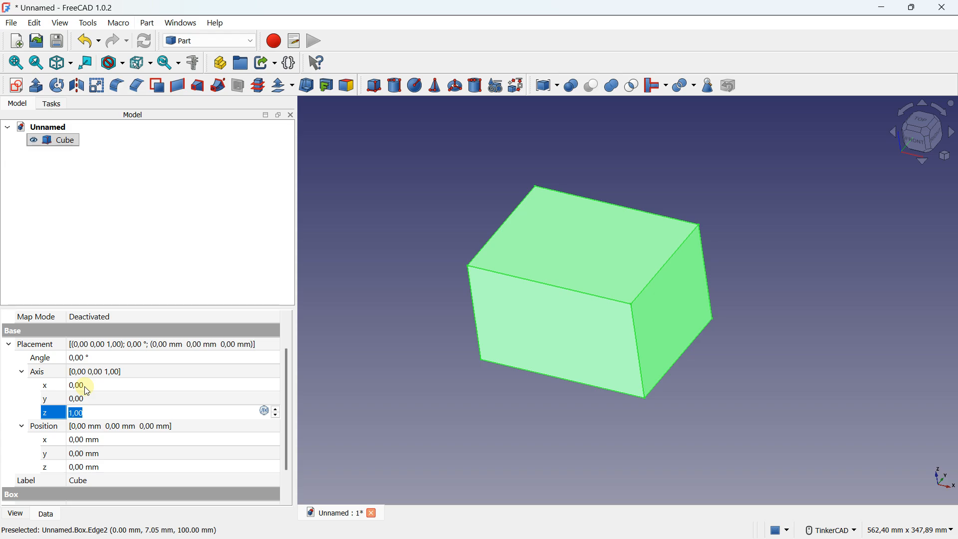
{"action": "left_click", "coordinate": [87, 359]}
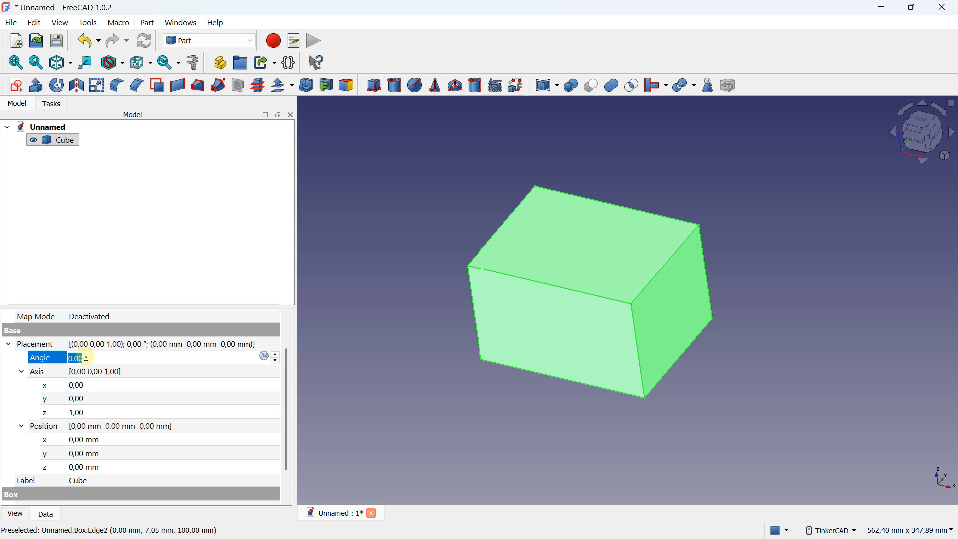
{"action": "type", "text": "45"}
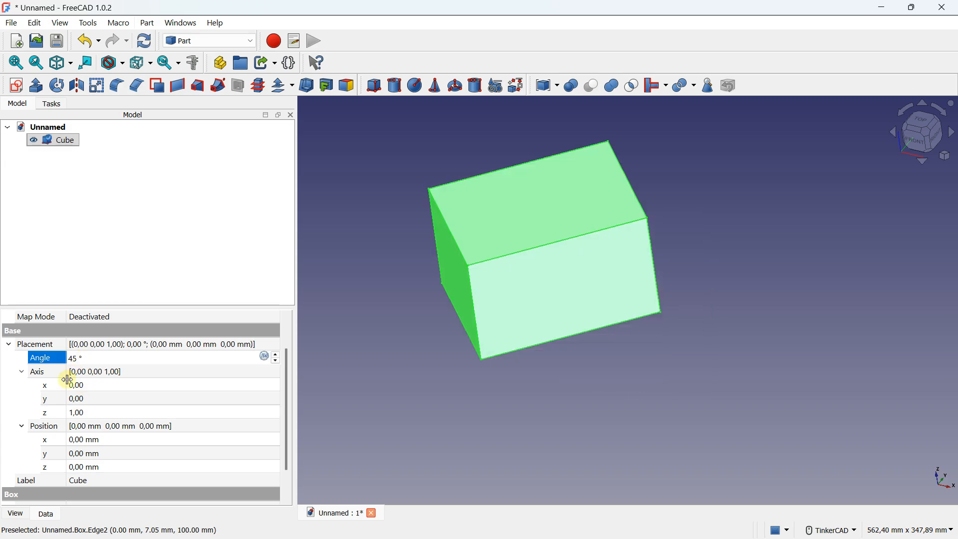
Step: Set the x and y components of the cube's rotation axis to 1
{"action": "left_click", "coordinate": [81, 414]}
{"action": "left_click", "coordinate": [79, 385]}
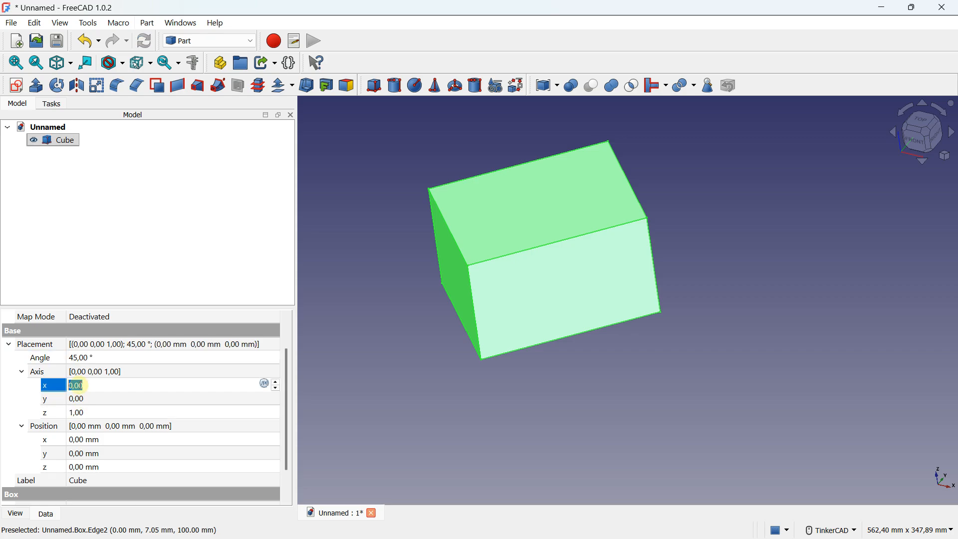
{"action": "type", "text": "1"}
{"action": "left_click", "coordinate": [82, 402]}
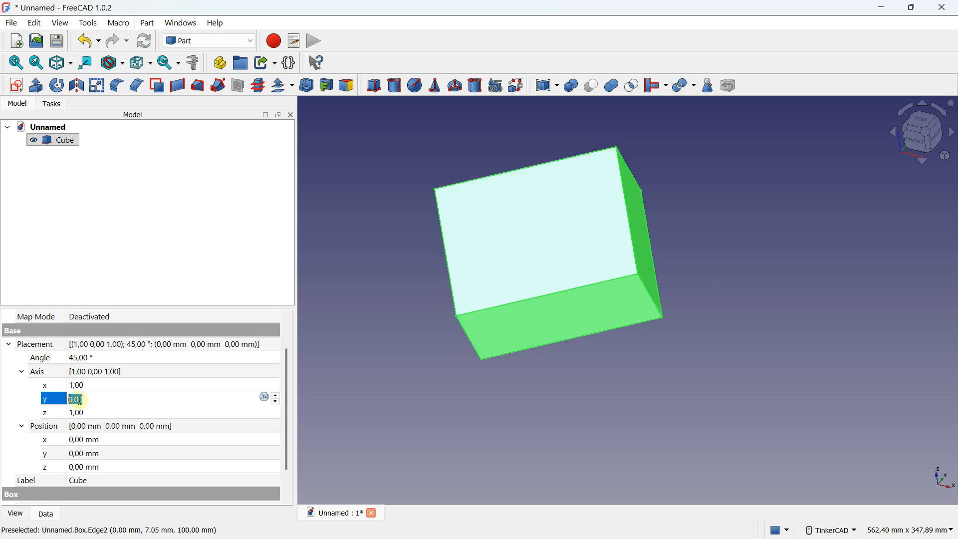
{"action": "type", "text": "1"}
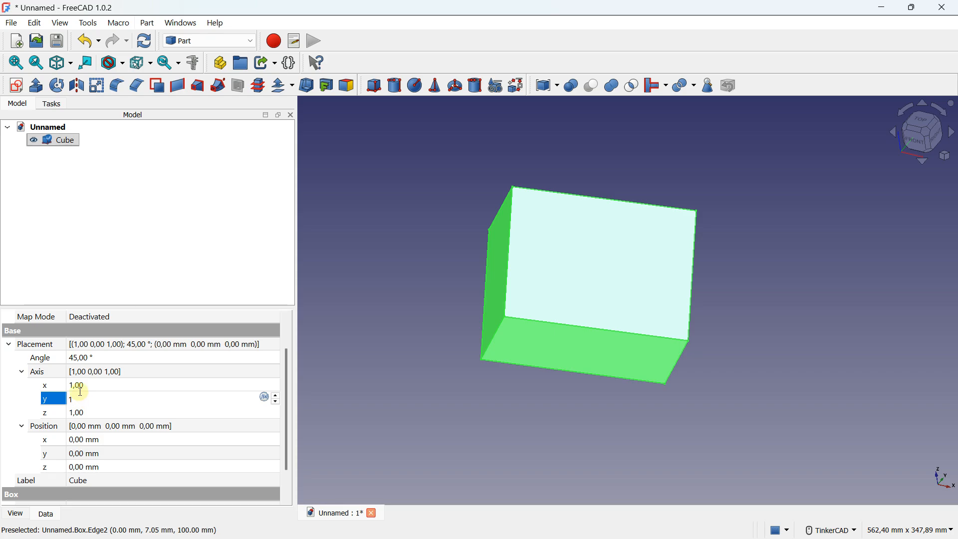
Step: Set the z and y components of the cube's rotation axis to 0
{"action": "left_click", "coordinate": [77, 413]}
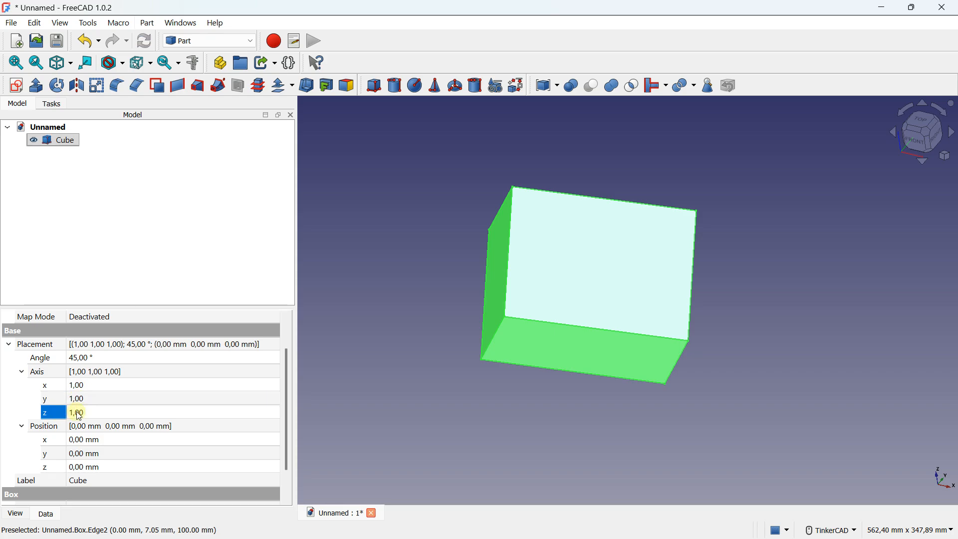
{"action": "type", "text": "0"}
{"action": "left_click", "coordinate": [84, 399]}
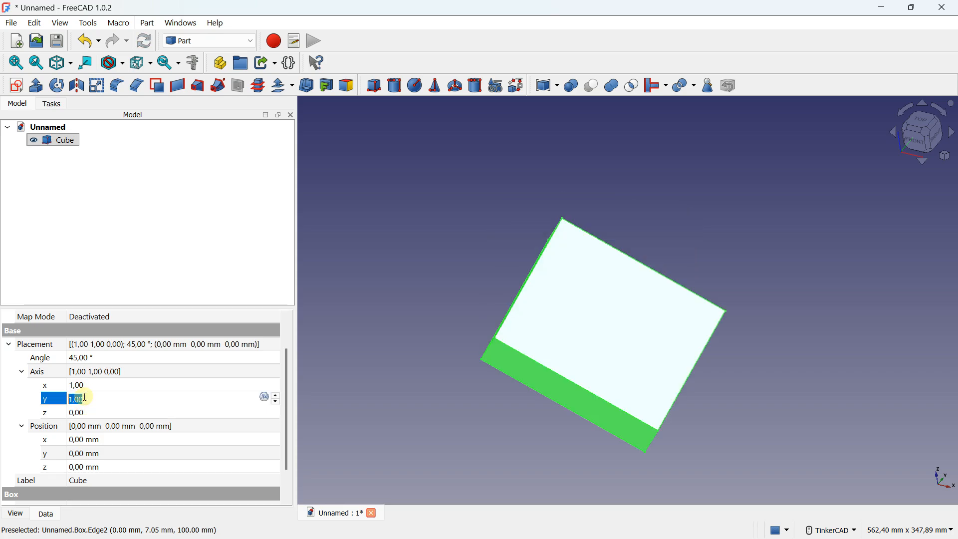
{"action": "type", "text": "0"}
Step: Set the x component of the cube's rotation axis to 0 and its z component to 1
{"action": "left_click", "coordinate": [87, 386]}
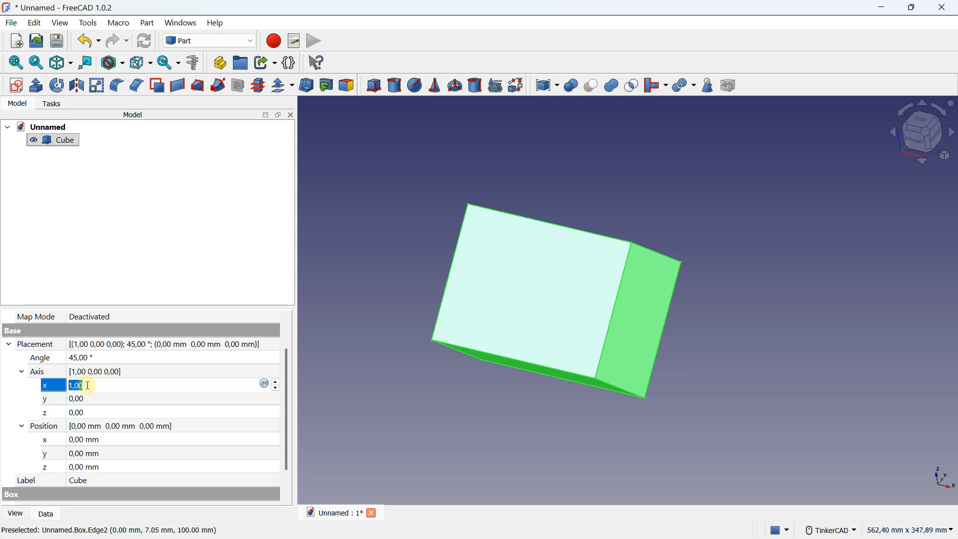
{"action": "left_click", "coordinate": [78, 399]}
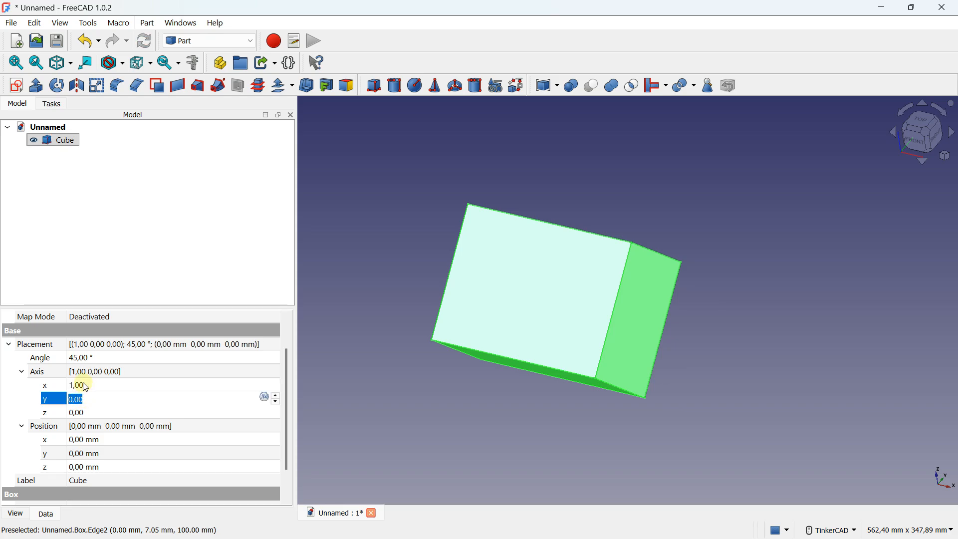
{"action": "left_click", "coordinate": [82, 387]}
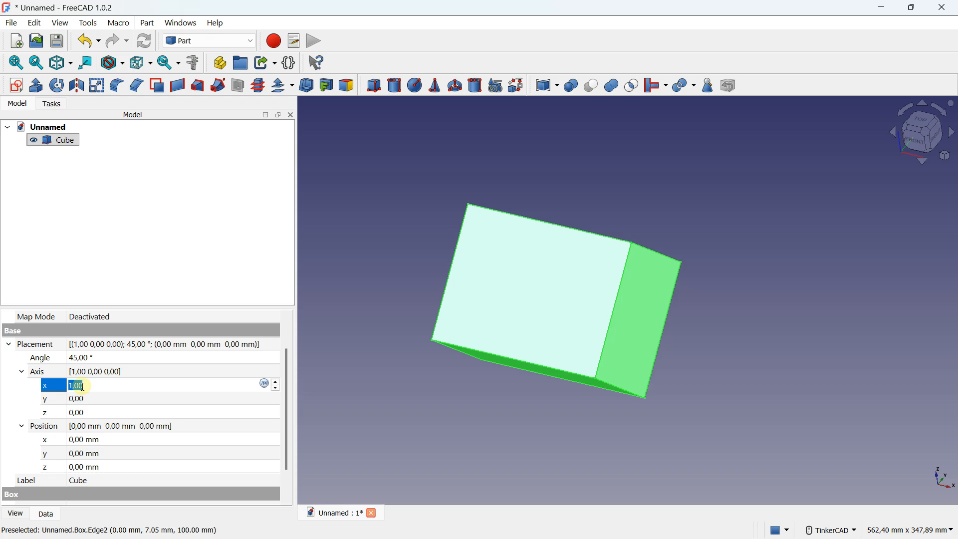
{"action": "type", "text": "0"}
{"action": "left_click", "coordinate": [86, 400]}
{"action": "left_click", "coordinate": [85, 412]}
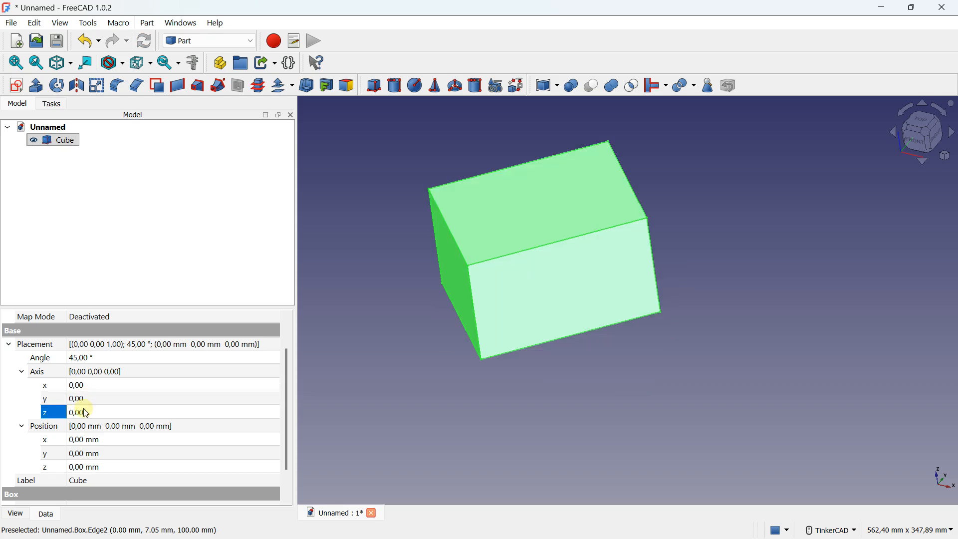
{"action": "left_click", "coordinate": [89, 395]}
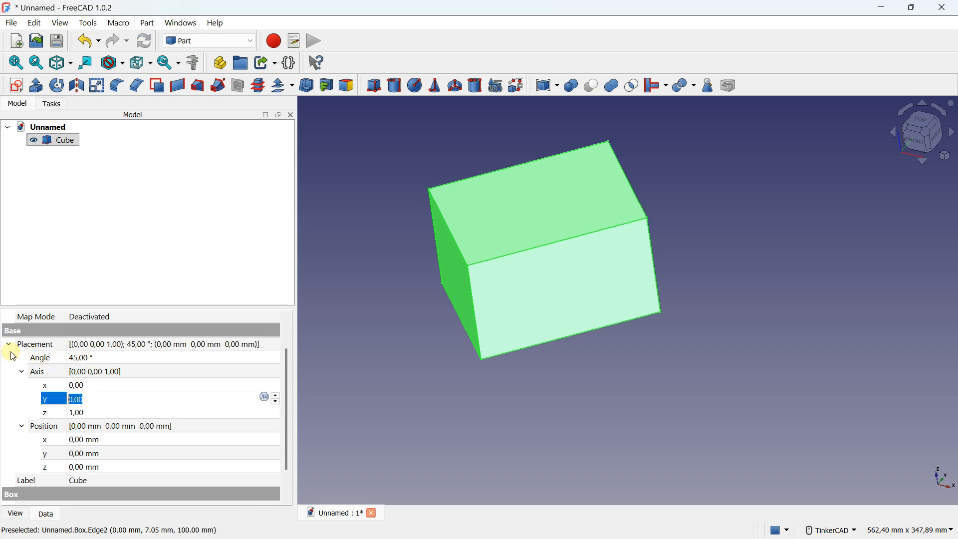
Step: Open the cube's placement editor and set the rotation angle to 0°
{"action": "left_click", "coordinate": [271, 346]}
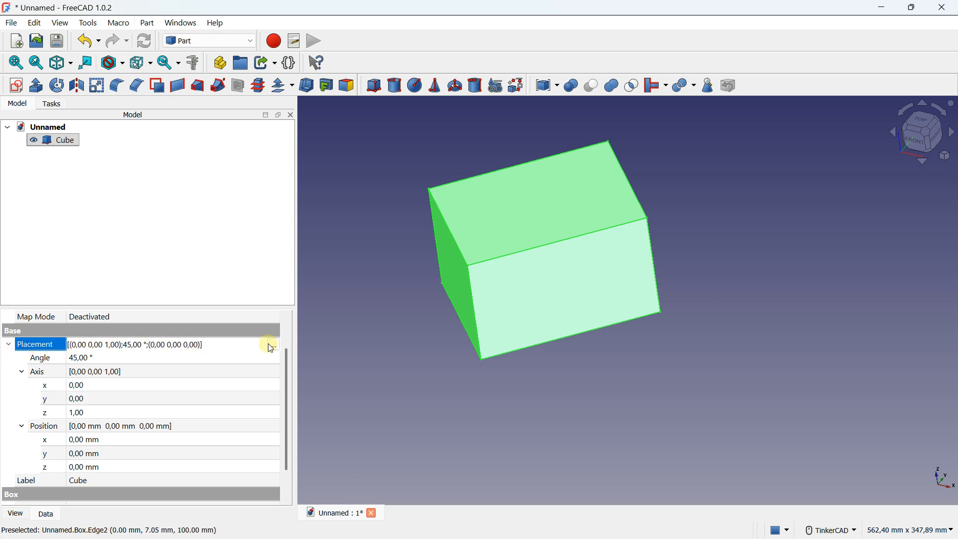
{"action": "left_click", "coordinate": [274, 345]}
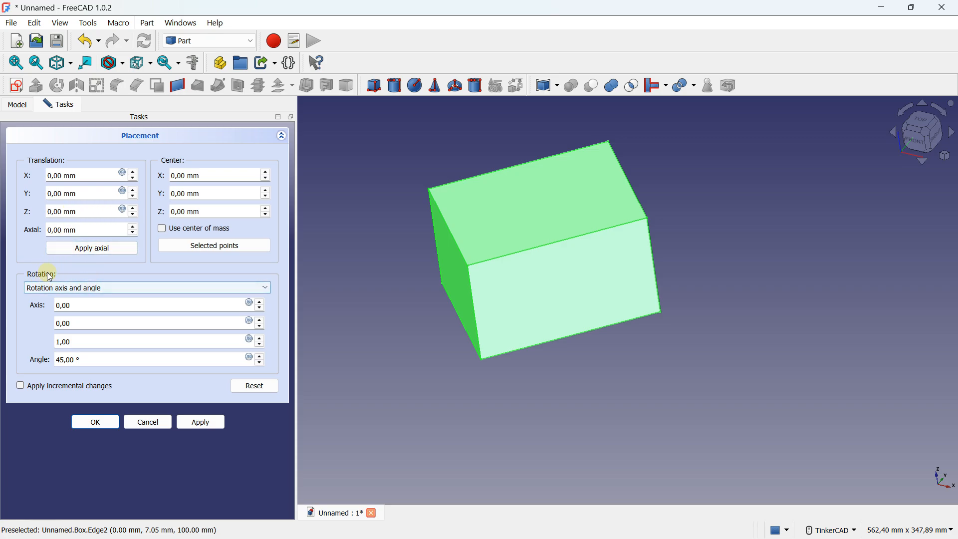
{"action": "triple_click", "coordinate": [86, 358]}
{"action": "type", "text": "0"}
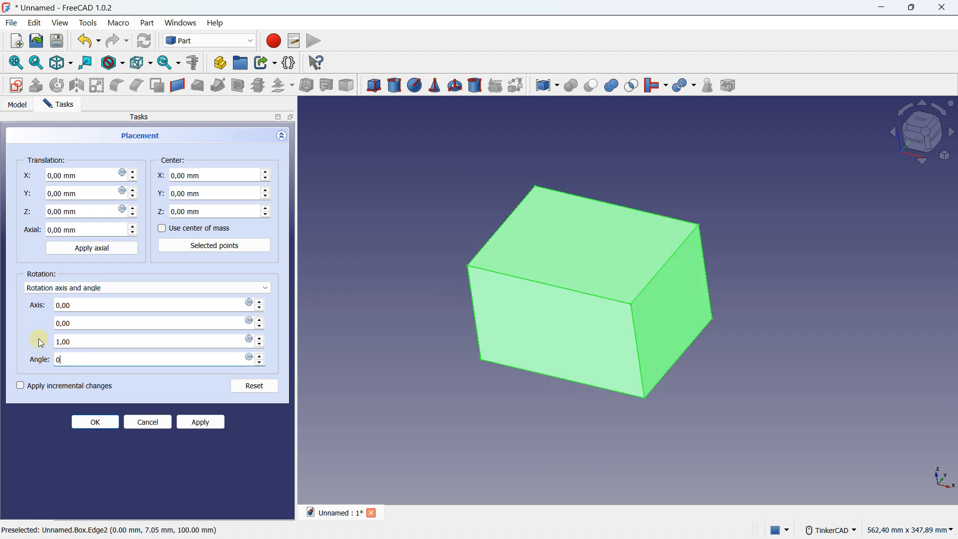
{"action": "left_click", "coordinate": [77, 324]}
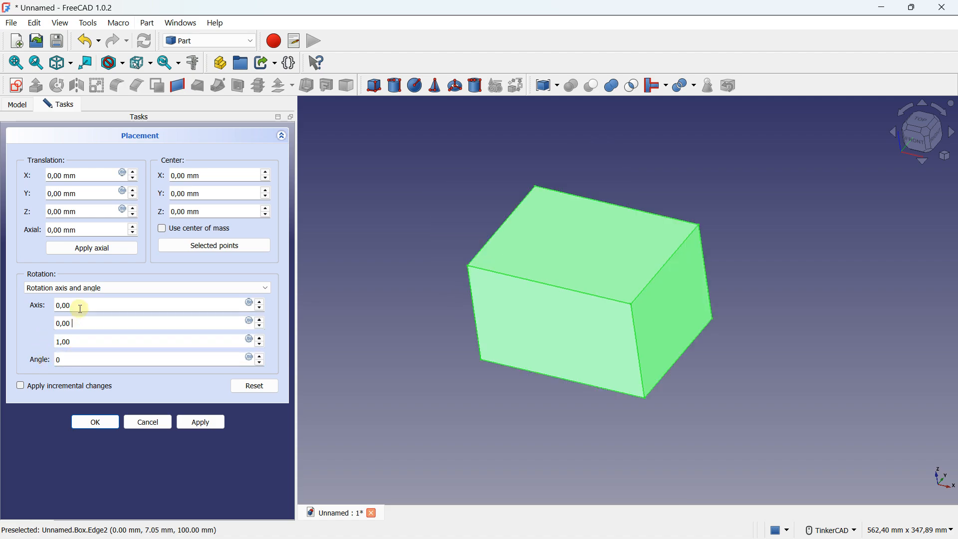
{"action": "left_click", "coordinate": [80, 309]}
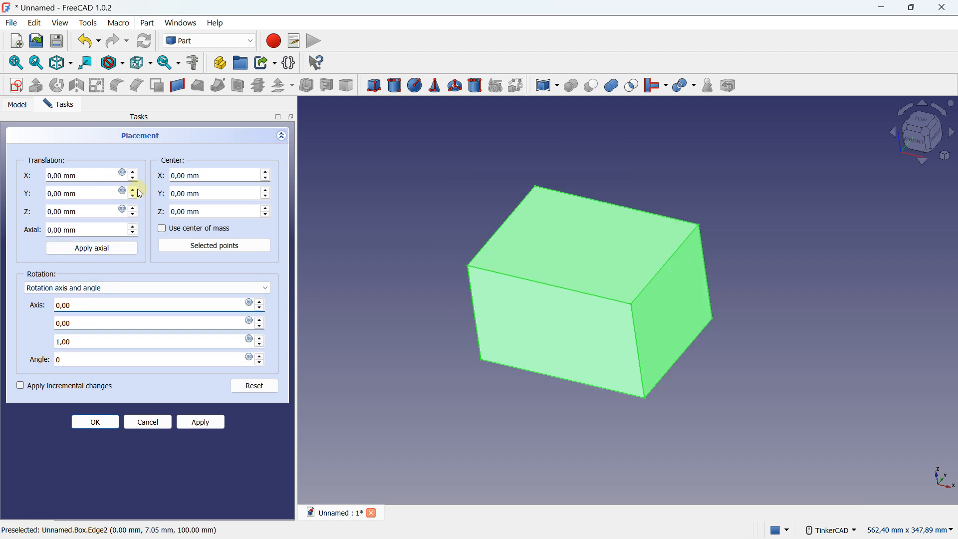
Step: Try shifting the cube with the X, Y and Z translation values, returning each one to 0 mm
{"action": "left_click", "coordinate": [97, 172]}
{"action": "scroll", "coordinate": [100, 171], "scroll_direction": "down", "scroll_amount": 13}
{"action": "scroll", "coordinate": [100, 171], "scroll_direction": "up", "scroll_amount": 20}
{"action": "scroll", "coordinate": [100, 171], "scroll_direction": "down", "scroll_amount": 10}
{"action": "scroll", "coordinate": [100, 171], "scroll_direction": "down", "scroll_amount": 4}
{"action": "left_click", "coordinate": [91, 191]}
{"action": "scroll", "coordinate": [94, 192], "scroll_direction": "down", "scroll_amount": 7}
{"action": "scroll", "coordinate": [94, 192], "scroll_direction": "up", "scroll_amount": 7}
{"action": "left_click", "coordinate": [87, 209]}
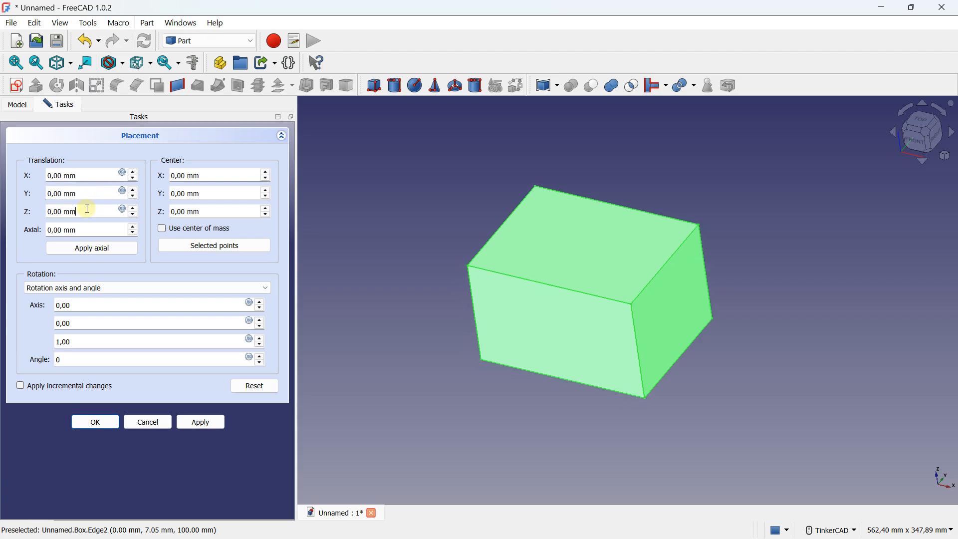
{"action": "scroll", "coordinate": [87, 208], "scroll_direction": "down", "scroll_amount": 14}
{"action": "scroll", "coordinate": [87, 209], "scroll_direction": "up", "scroll_amount": 14}
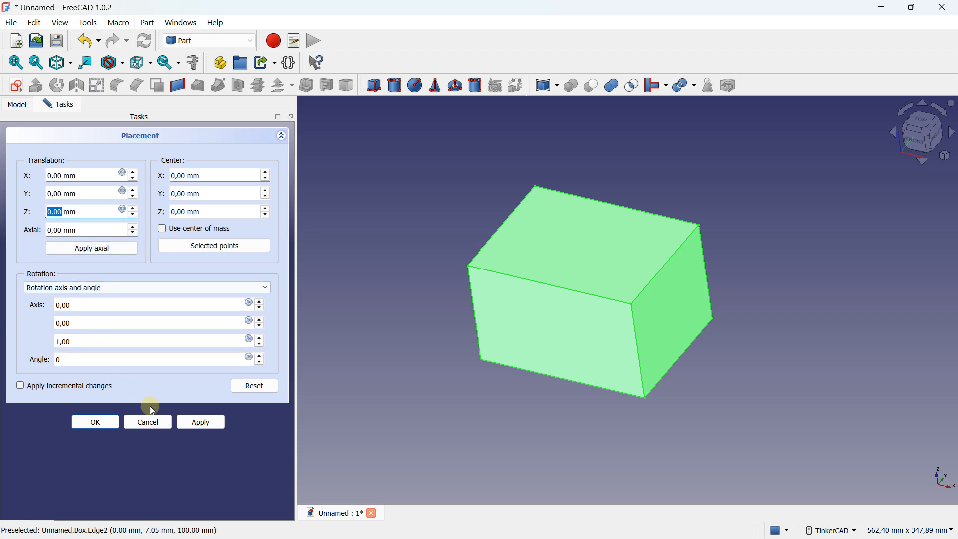
Step: Accept the placement changes and delete the cube from the document
{"action": "left_click", "coordinate": [94, 423]}
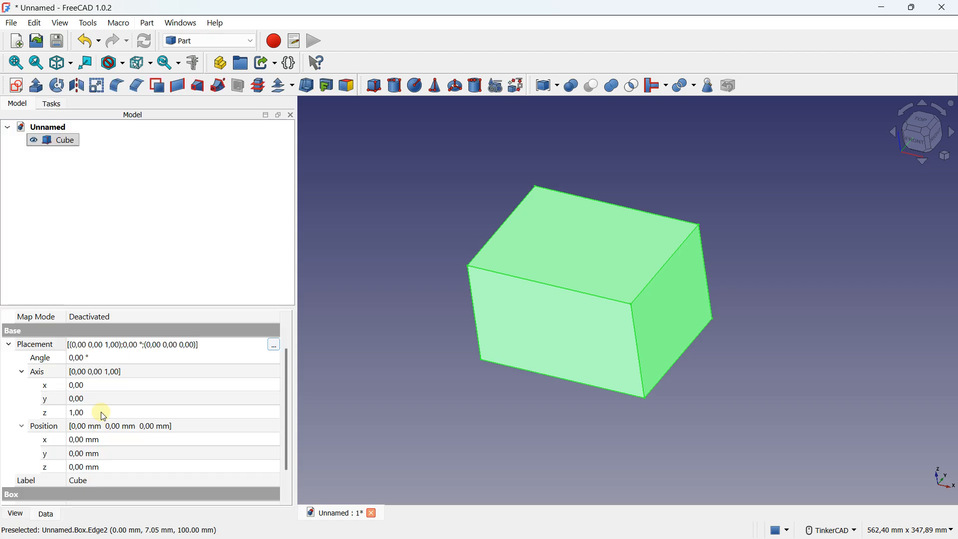
{"action": "left_click", "coordinate": [98, 171]}
{"action": "left_click", "coordinate": [65, 142]}
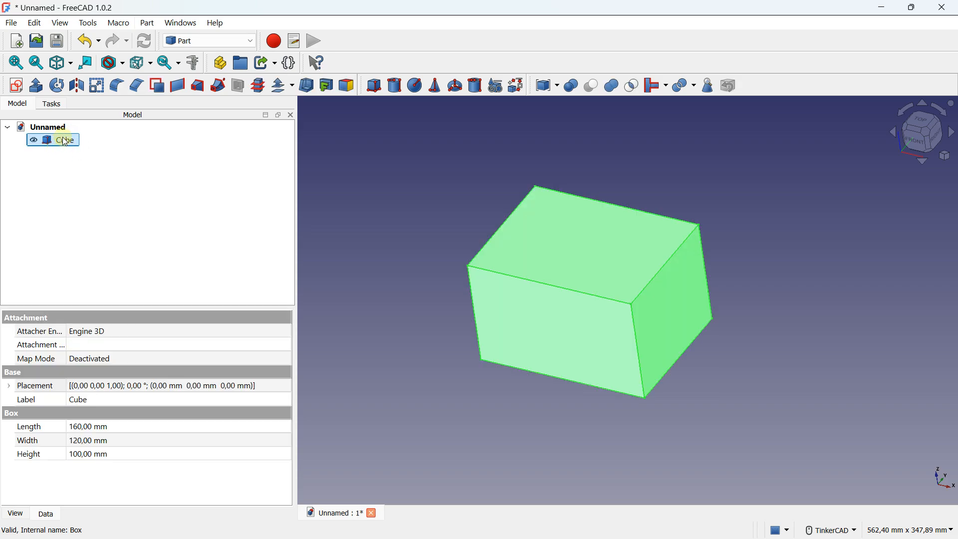
{"action": "key", "text": "Delete"}
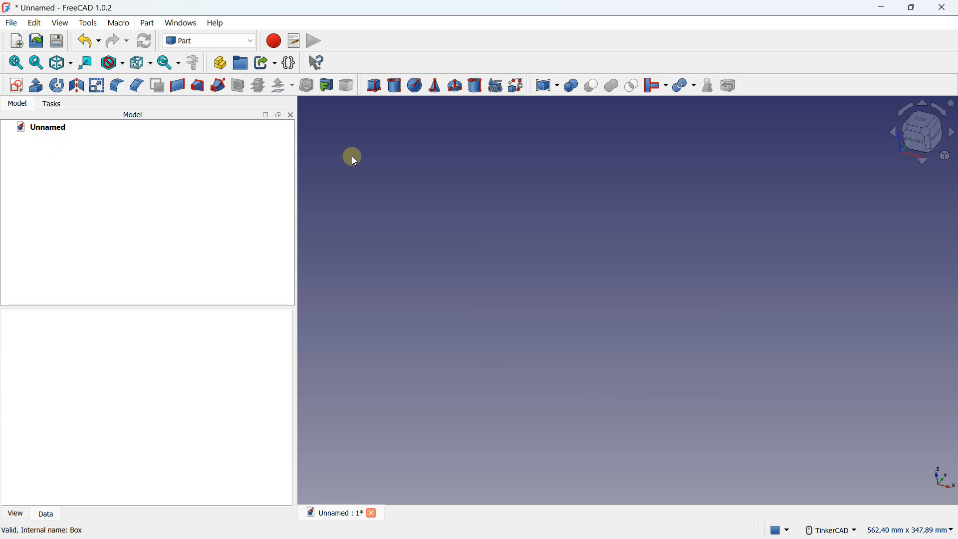
Step: Create a cylinder with a radius of 10 mm and a height of 80 mm
{"action": "left_click", "coordinate": [390, 84]}
{"action": "scroll", "coordinate": [523, 265], "scroll_direction": "down", "scroll_amount": 4}
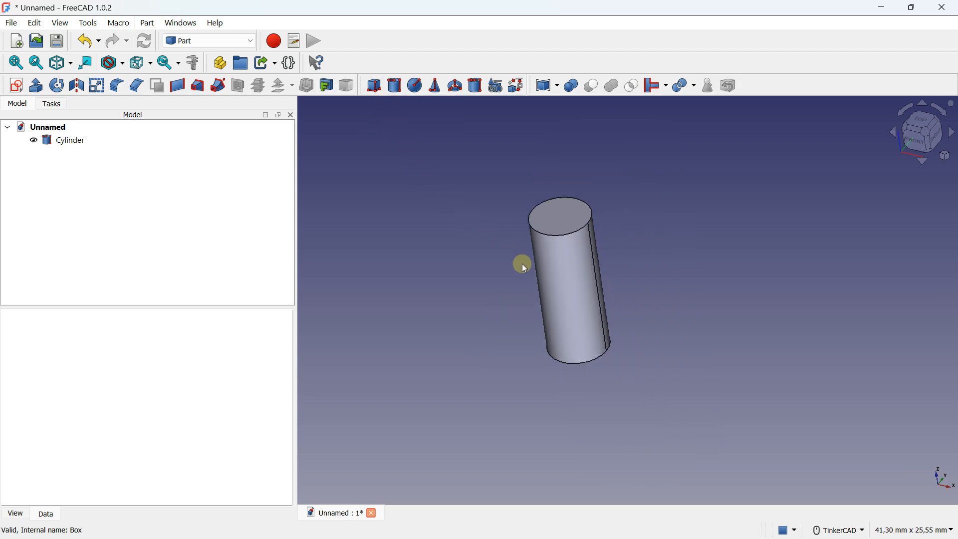
{"action": "middle_click_drag", "start_coordinate": [529, 259], "coordinate": [488, 273]}
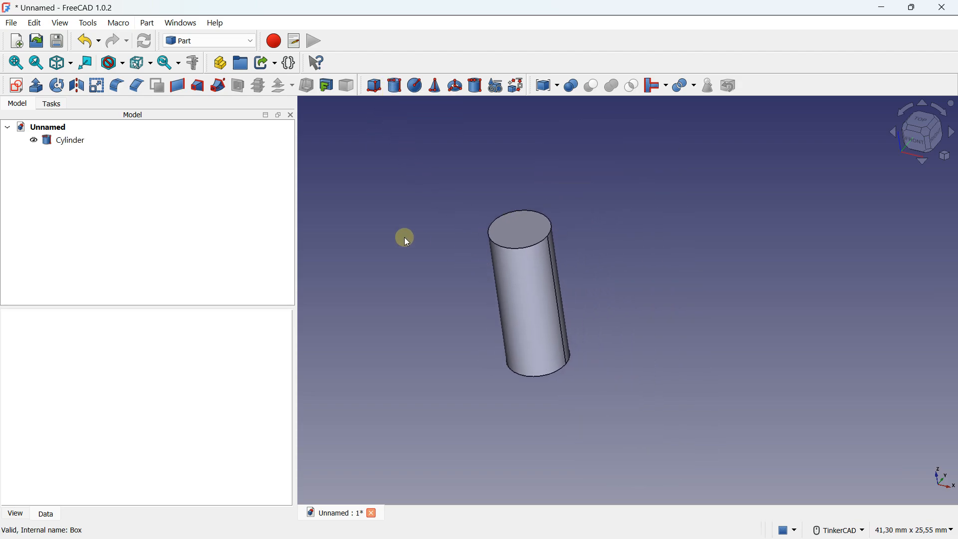
{"action": "left_click", "coordinate": [72, 141]}
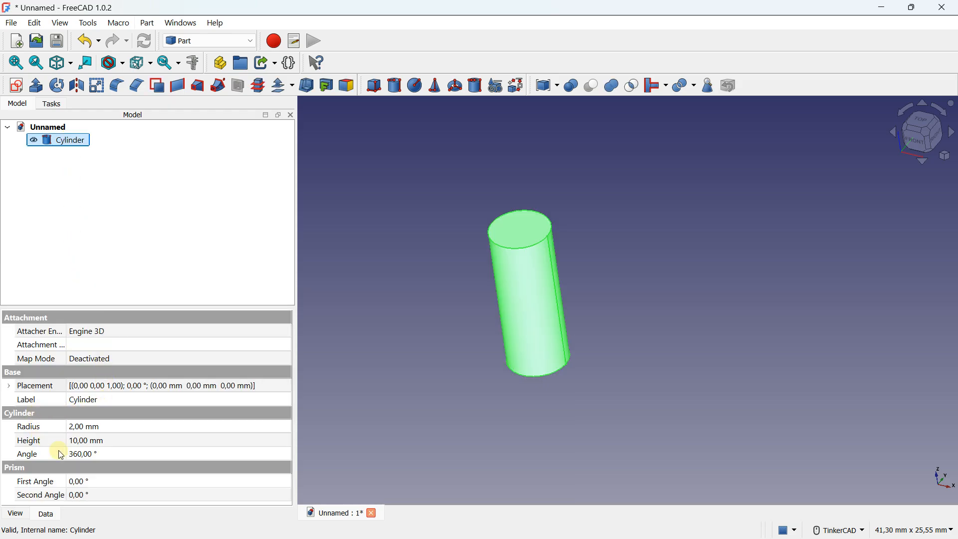
{"action": "left_click", "coordinate": [89, 426]}
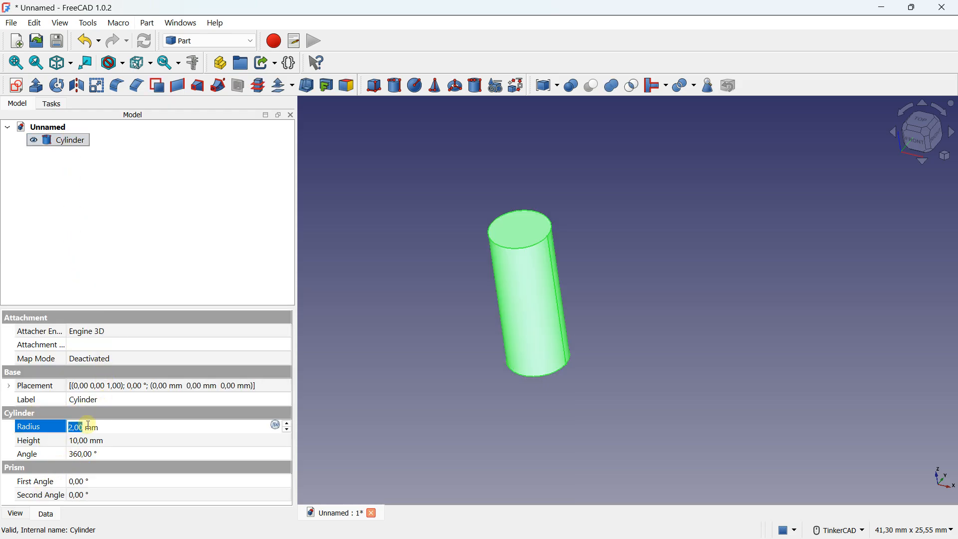
{"action": "type", "text": "10"}
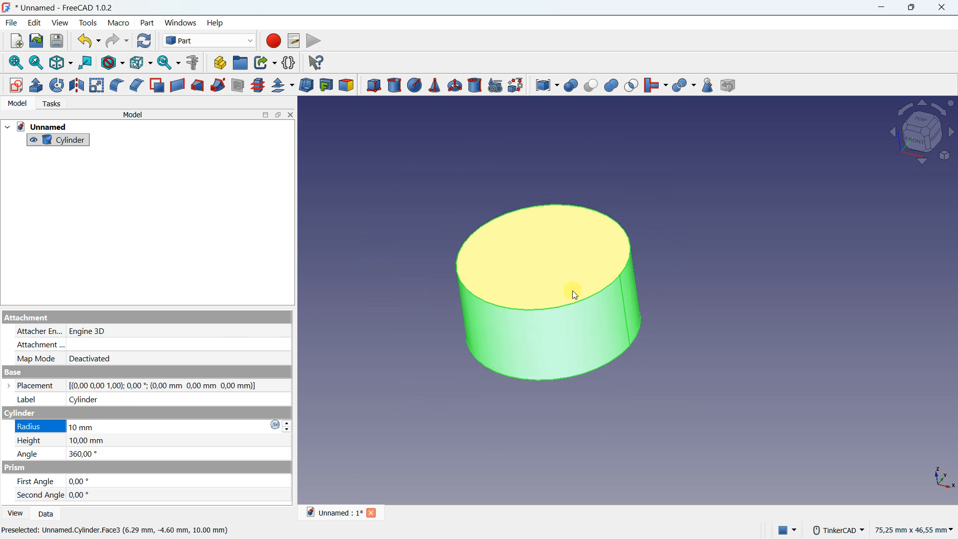
{"action": "left_click", "coordinate": [97, 442]}
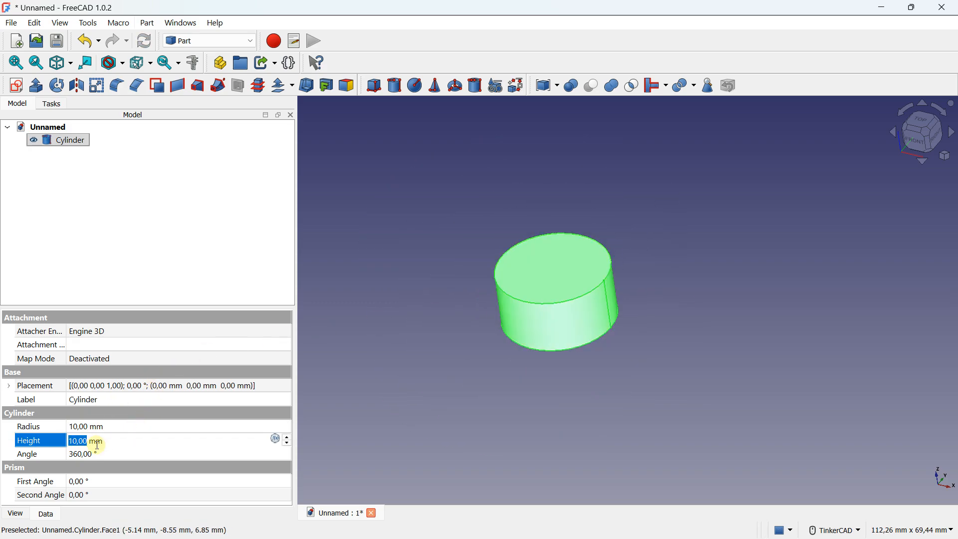
{"action": "type", "text": "80"}
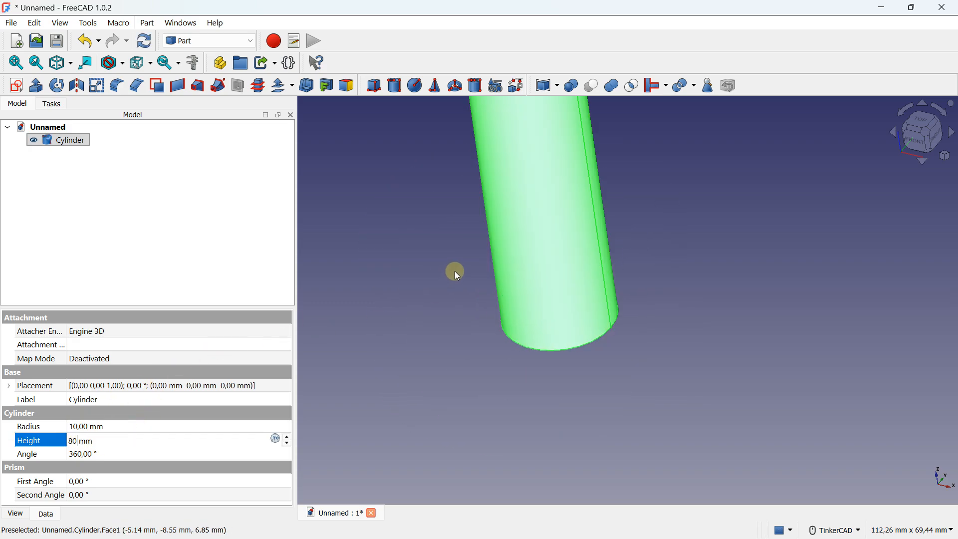
{"action": "key", "text": "Return"}
Step: Set the cylinder's angle to 120°, its first prism angle to 12° and its second prism angle to 16°
{"action": "left_click", "coordinate": [76, 452]}
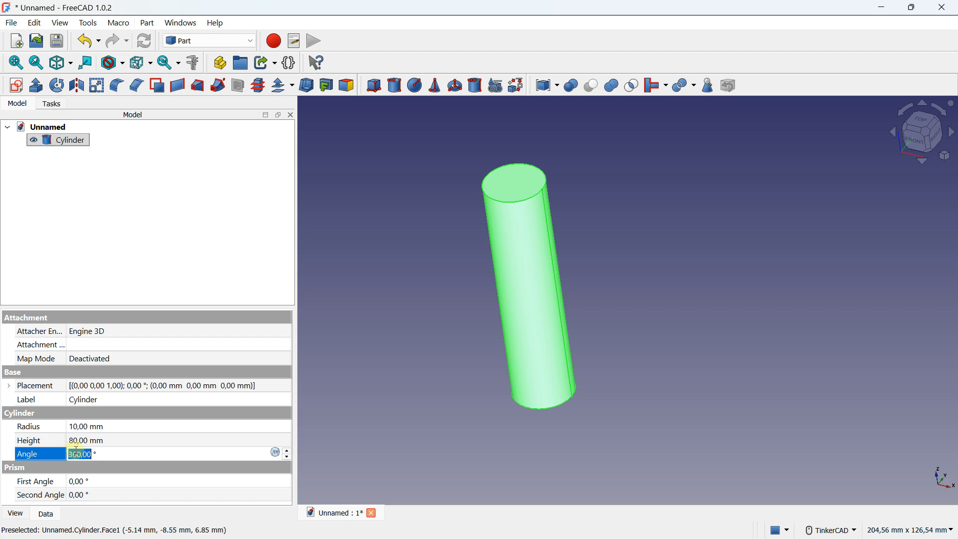
{"action": "type", "text": "120"}
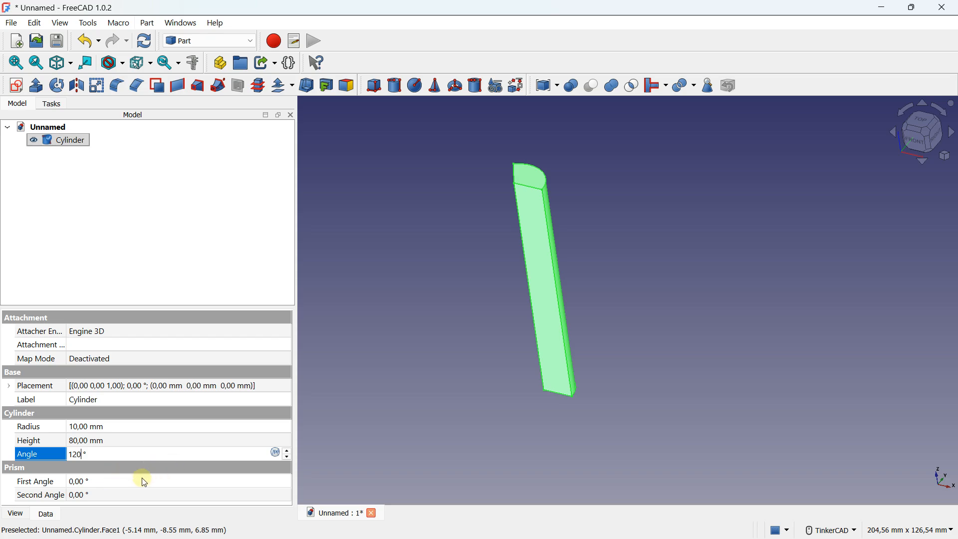
{"action": "left_click", "coordinate": [87, 481]}
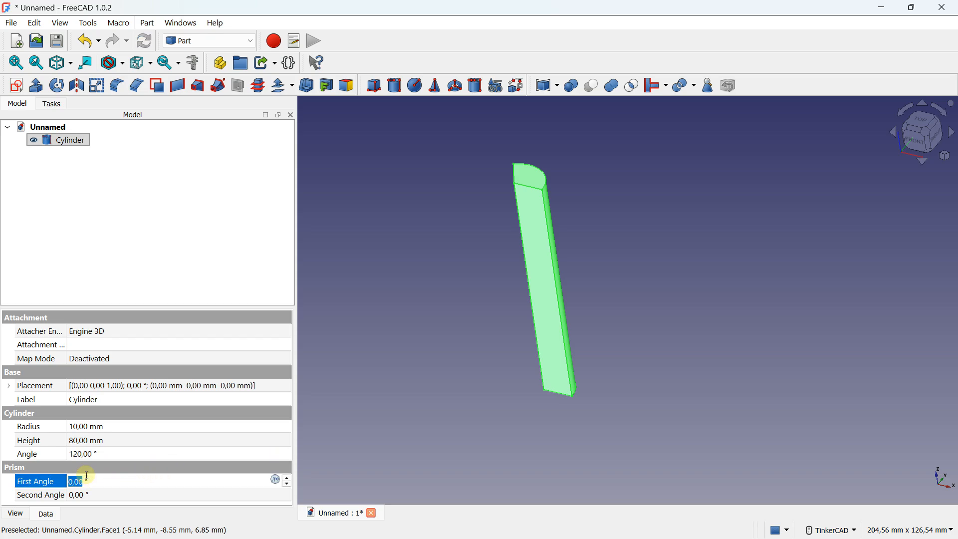
{"action": "type", "text": "12"}
{"action": "left_click", "coordinate": [80, 495]}
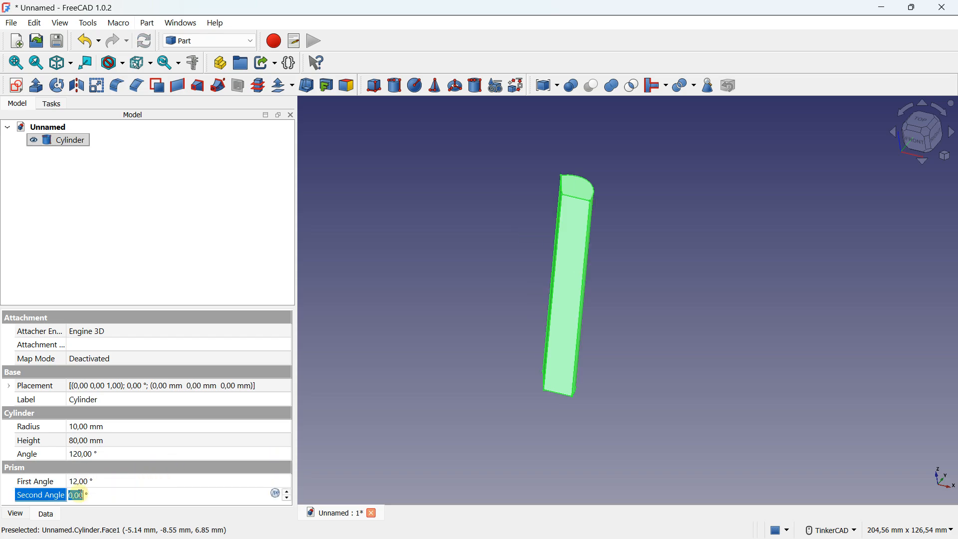
{"action": "type", "text": "16"}
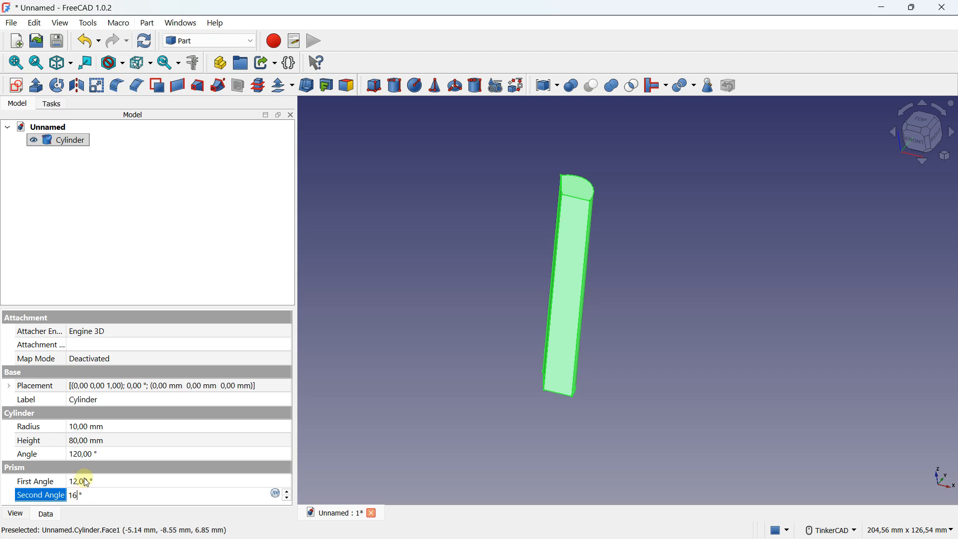
{"action": "left_click", "coordinate": [85, 481]}
Step: Reset the cylinder's angle to 360° and both prism angles to 0°
{"action": "left_click", "coordinate": [89, 455]}
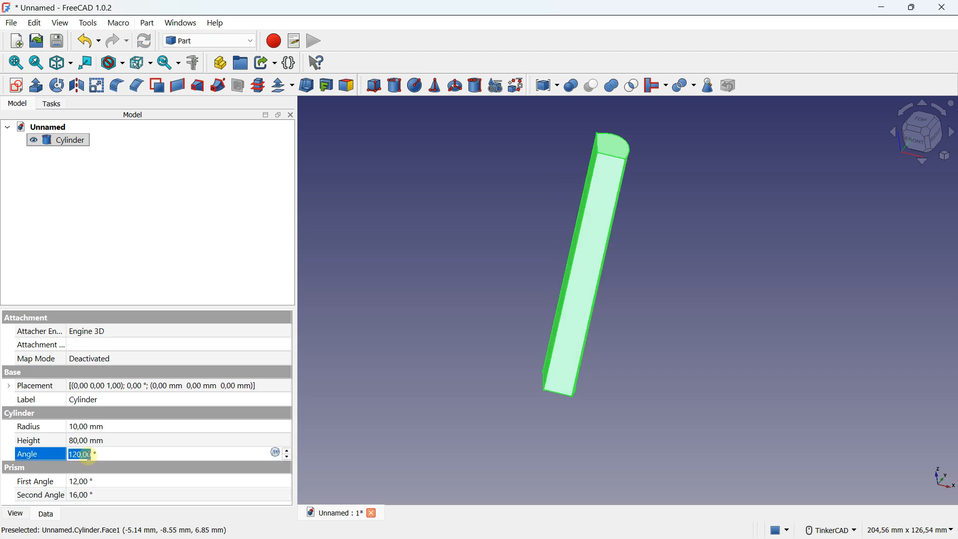
{"action": "type", "text": "360"}
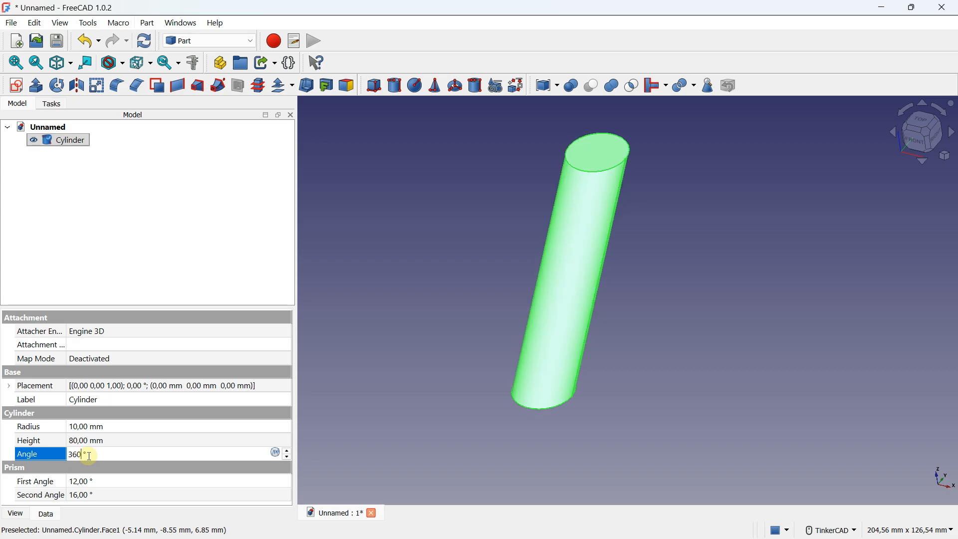
{"action": "left_click", "coordinate": [88, 481]}
{"action": "type", "text": "0"}
{"action": "left_click", "coordinate": [85, 495]}
{"action": "type", "text": "0"}
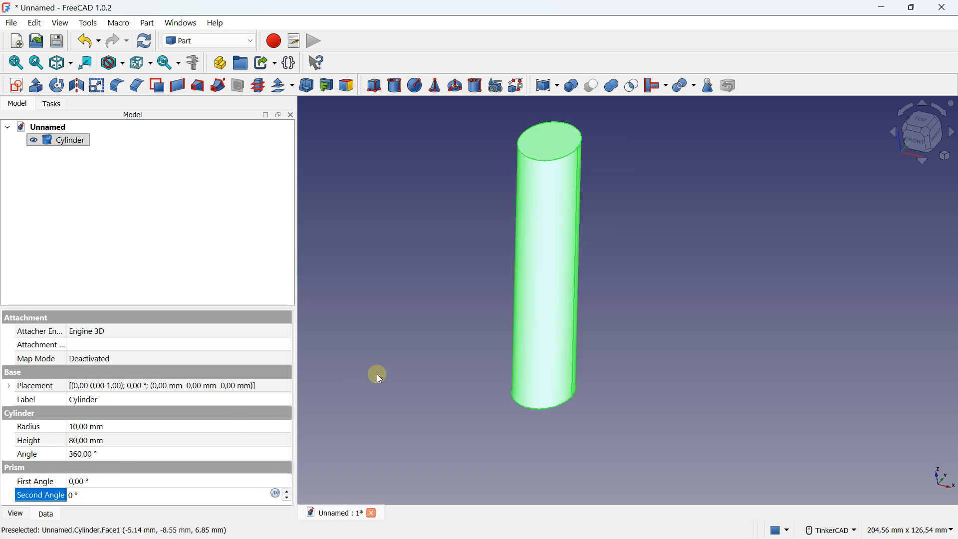
Step: Delete the cylinder from the document
{"action": "left_click", "coordinate": [367, 379]}
{"action": "left_click", "coordinate": [65, 141]}
{"action": "key", "text": "Delete"}
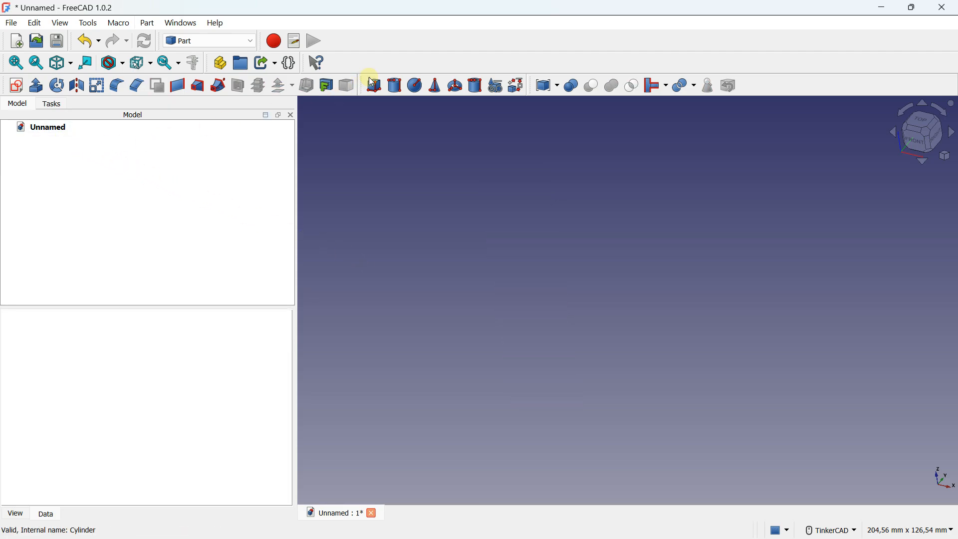
Step: Create a sphere and set its radius to 20 mm
{"action": "left_click", "coordinate": [417, 85]}
{"action": "scroll", "coordinate": [496, 241], "scroll_direction": "up", "scroll_amount": 3}
{"action": "middle_click_drag", "start_coordinate": [496, 241], "coordinate": [434, 207]}
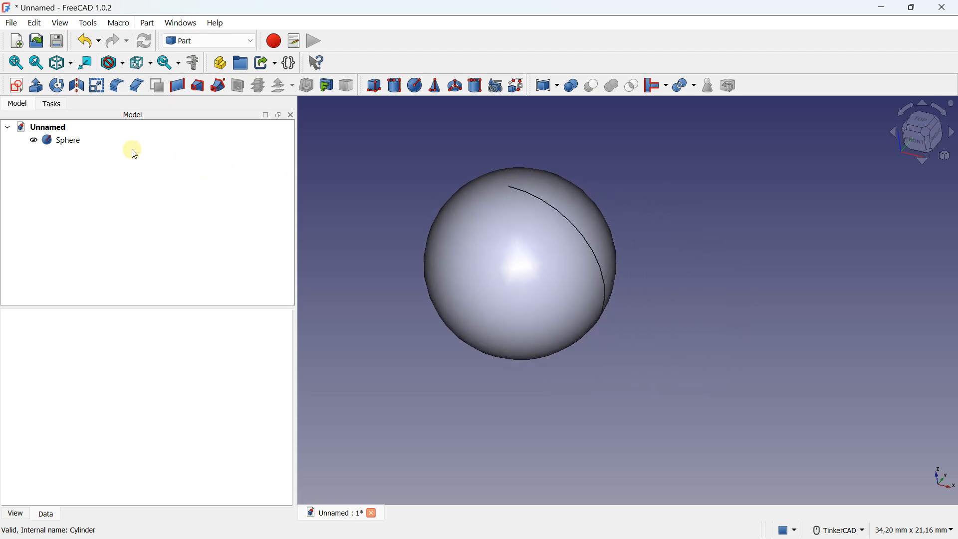
{"action": "left_click", "coordinate": [64, 141]}
{"action": "left_click", "coordinate": [89, 430]}
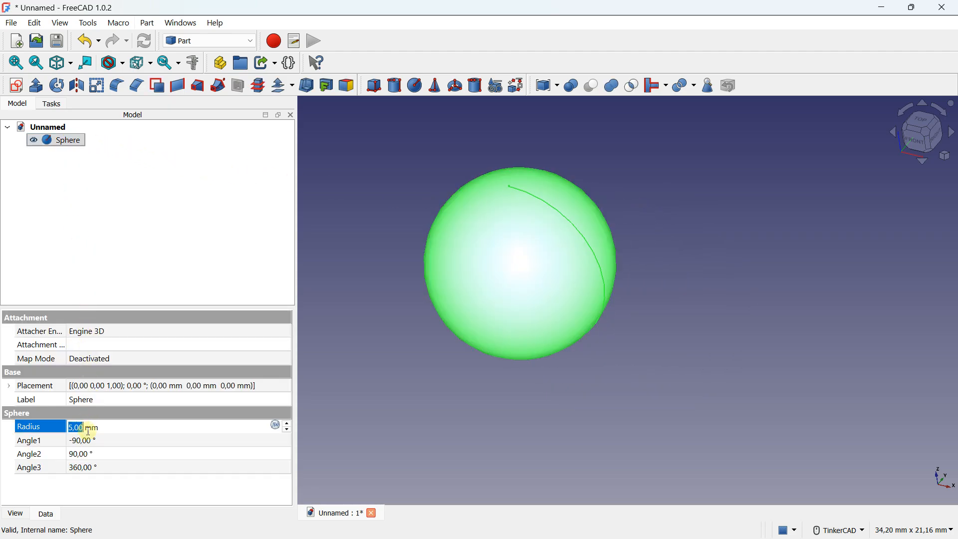
{"action": "type", "text": "2"}
Step: Set the sphere's Angle1 to -60° and Angle2 to 60°, and examine the truncated shape
{"action": "left_click", "coordinate": [89, 443]}
{"action": "scroll", "coordinate": [593, 294], "scroll_direction": "down", "scroll_amount": 5}
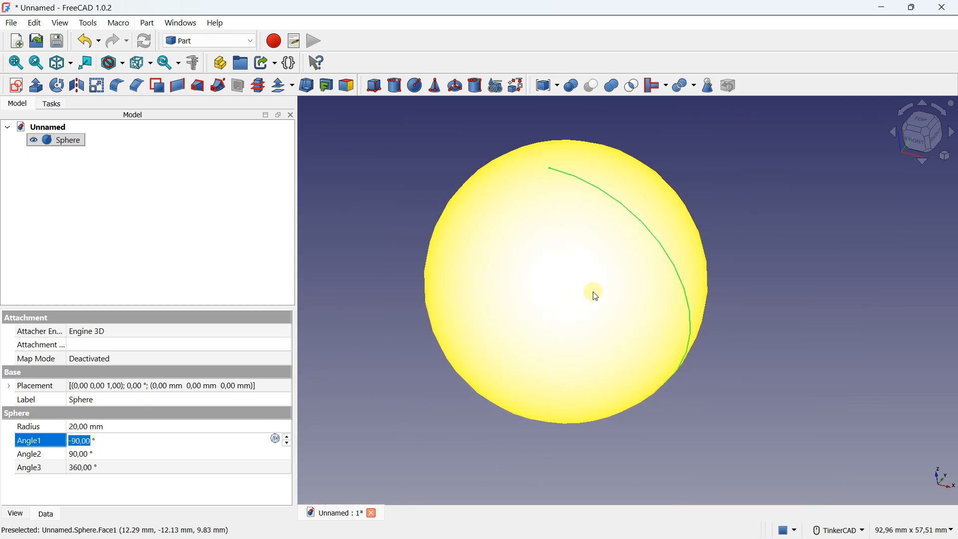
{"action": "left_click", "coordinate": [82, 441]}
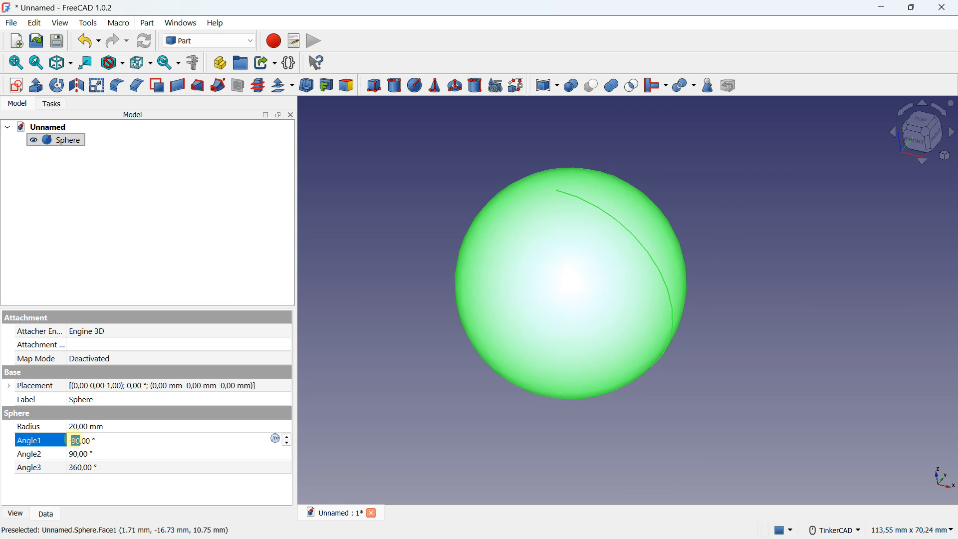
{"action": "left_click", "coordinate": [78, 456]}
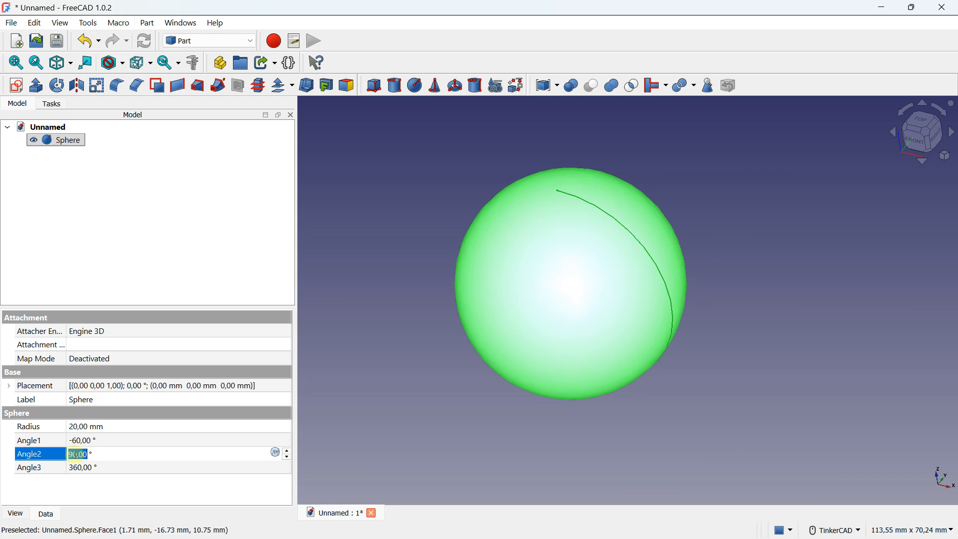
{"action": "left_click_drag", "start_coordinate": [78, 454], "coordinate": [69, 454]}
{"action": "type", "text": "6"}
{"action": "left_click", "coordinate": [111, 441]}
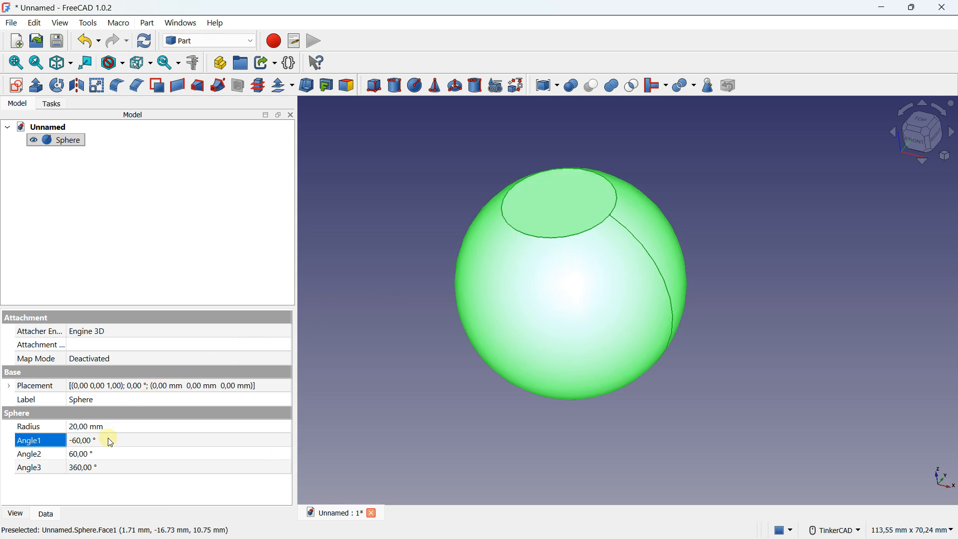
{"action": "right_click_drag", "start_coordinate": [509, 261], "coordinate": [593, 274]}
{"action": "middle_click_drag", "start_coordinate": [584, 299], "coordinate": [521, 241]}
Step: Reset the sphere's Angle1 to -90° and Angle2 to 90°
{"action": "left_click", "coordinate": [78, 441]}
{"action": "left_click", "coordinate": [79, 440]}
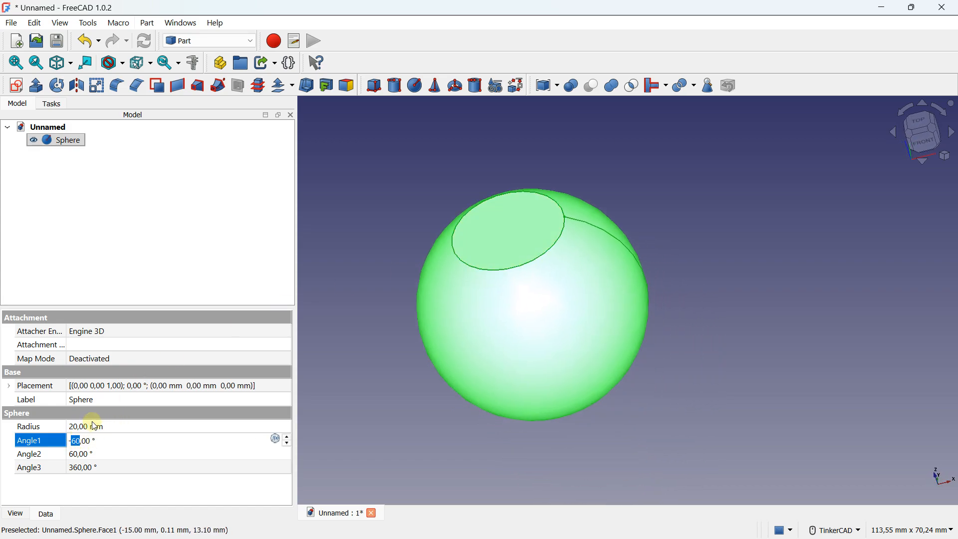
{"action": "left_click", "coordinate": [75, 454]}
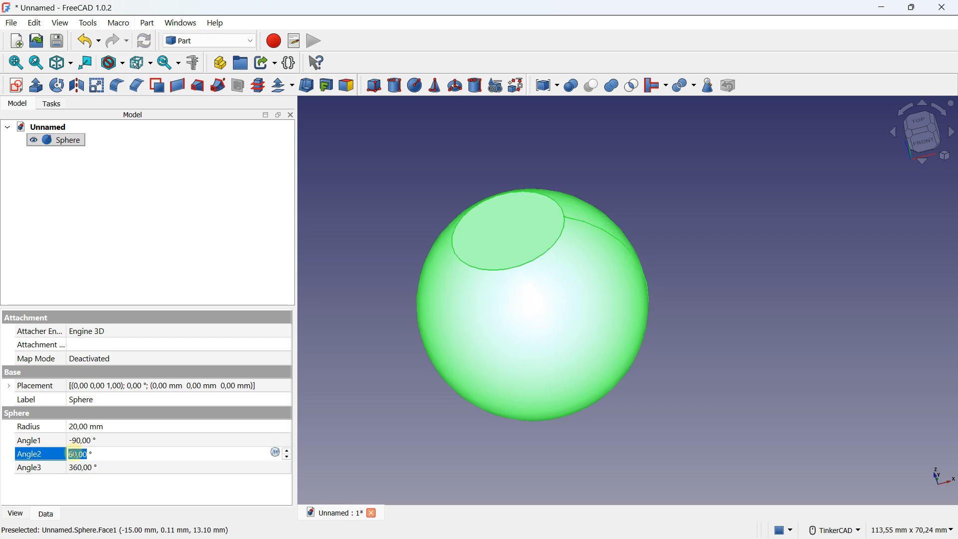
{"action": "type", "text": "90"}
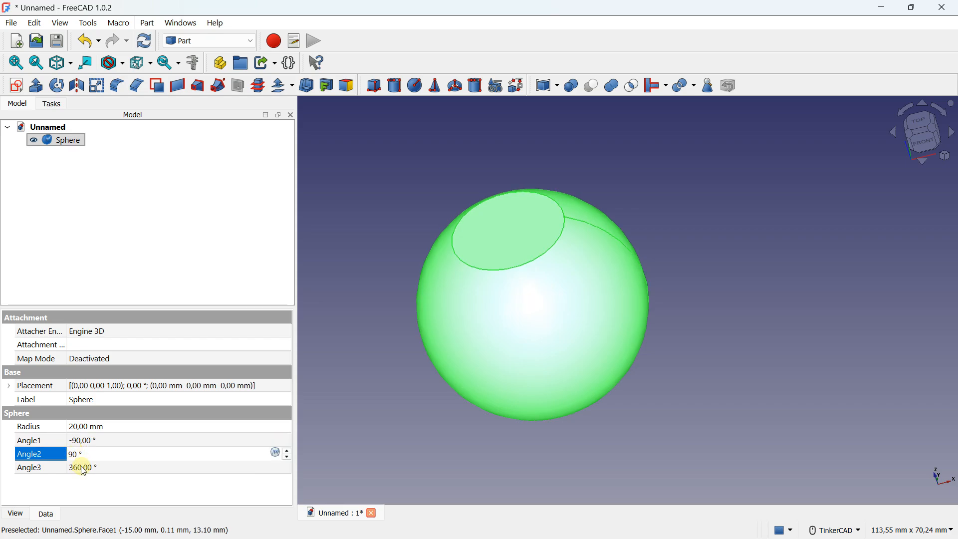
Step: Set the sphere's Angle3 to 120° to cut it down to a wedge
{"action": "left_click", "coordinate": [79, 468]}
{"action": "type", "text": "12"}
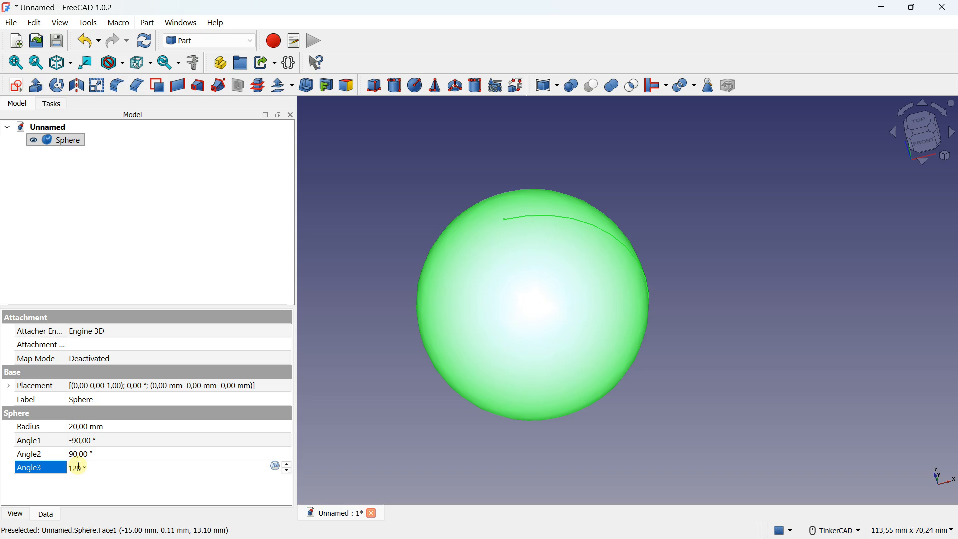
{"action": "type", "text": "0"}
{"action": "left_click", "coordinate": [78, 454]}
Step: Reset the sphere's Angle3 to 360° and delete the sphere from the document
{"action": "left_click", "coordinate": [80, 467]}
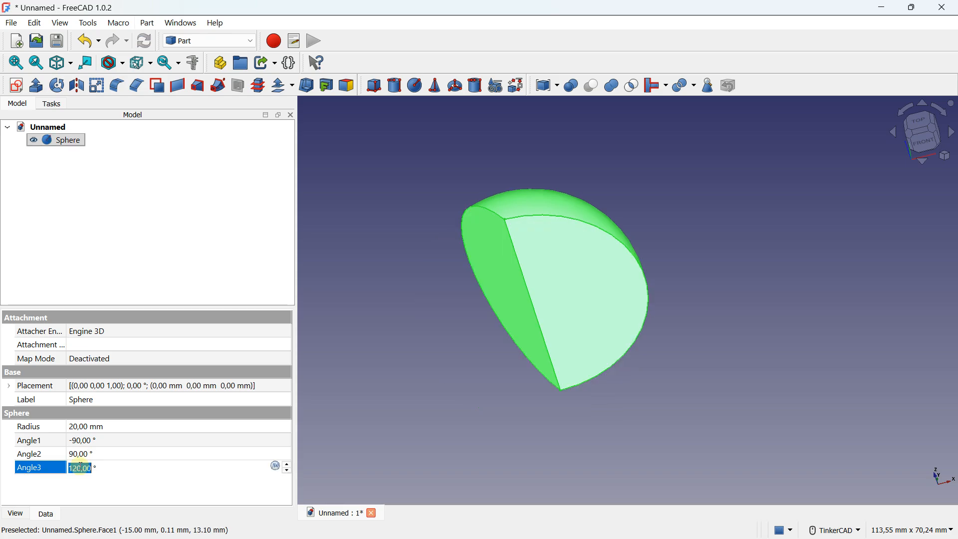
{"action": "type", "text": "36"}
{"action": "key", "text": "Return"}
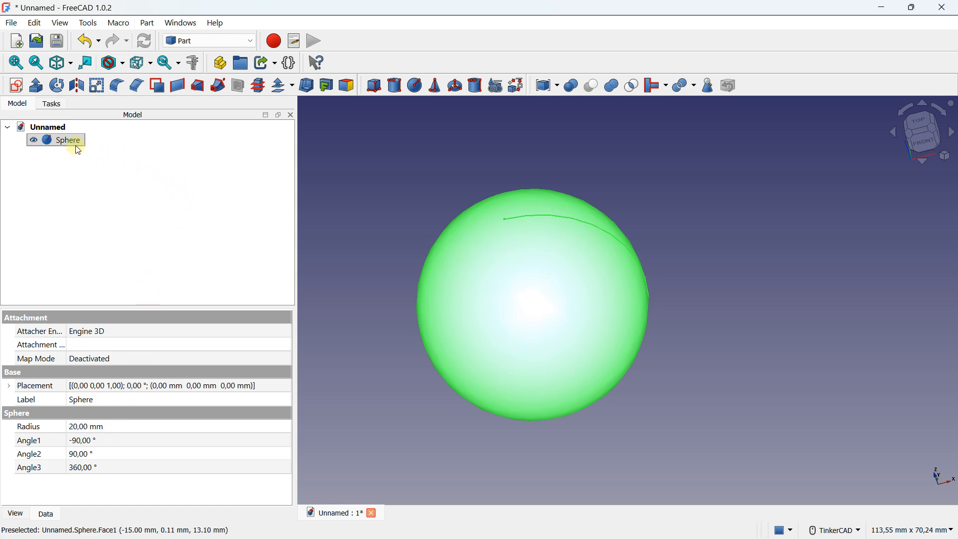
{"action": "key", "text": "Delete"}
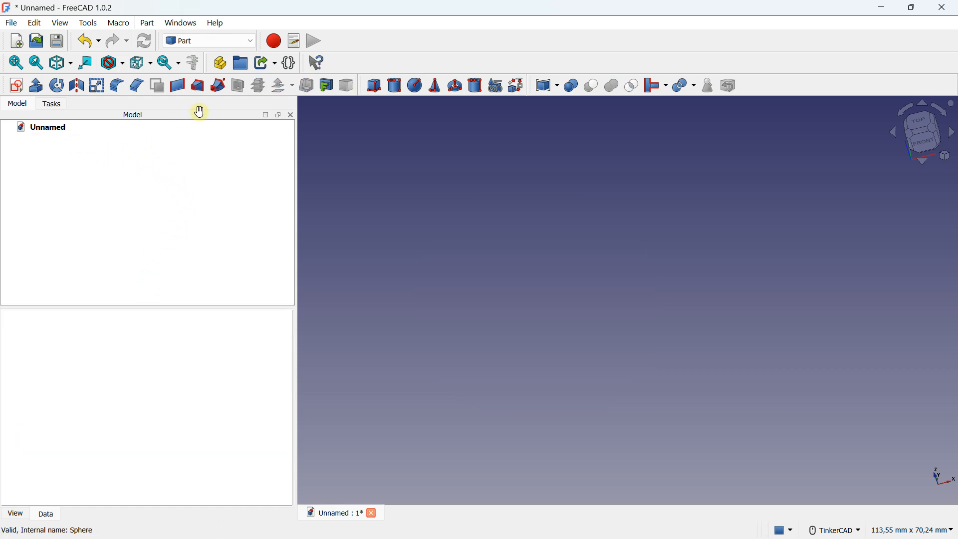
Step: Create a cone and set its Radius2 to 12 mm and Radius1 to 10 mm
{"action": "left_click", "coordinate": [439, 87]}
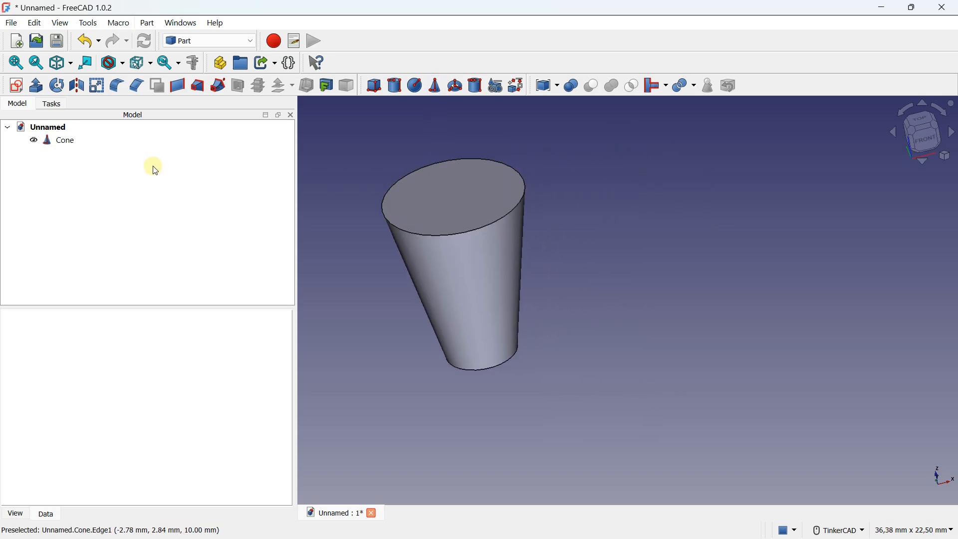
{"action": "left_click", "coordinate": [56, 141]}
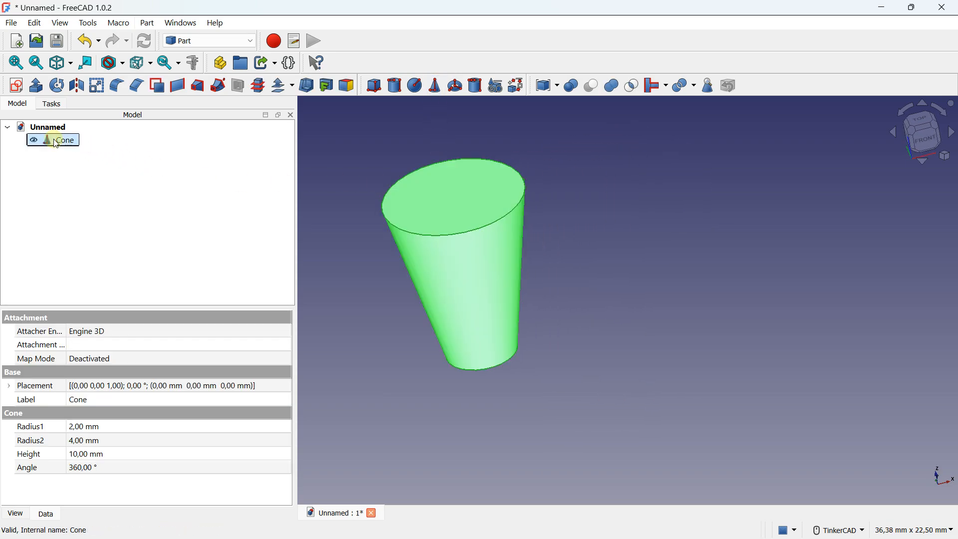
{"action": "left_click", "coordinate": [83, 428]}
{"action": "left_click", "coordinate": [84, 442]}
{"action": "type", "text": "12"}
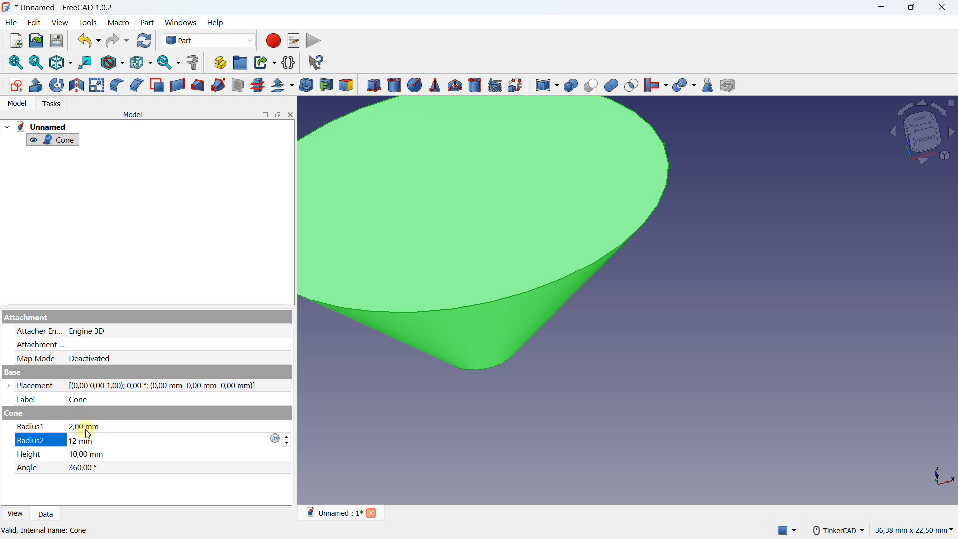
{"action": "left_click", "coordinate": [85, 427]}
{"action": "type", "text": "1"}
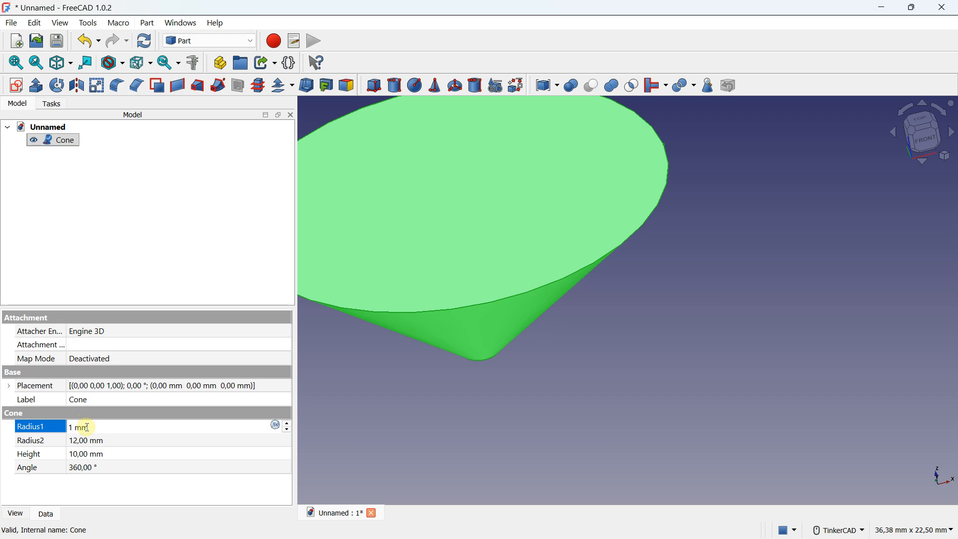
{"action": "type", "text": "0"}
{"action": "scroll", "coordinate": [500, 239], "scroll_direction": "down", "scroll_amount": 2}
{"action": "key", "text": "Return"}
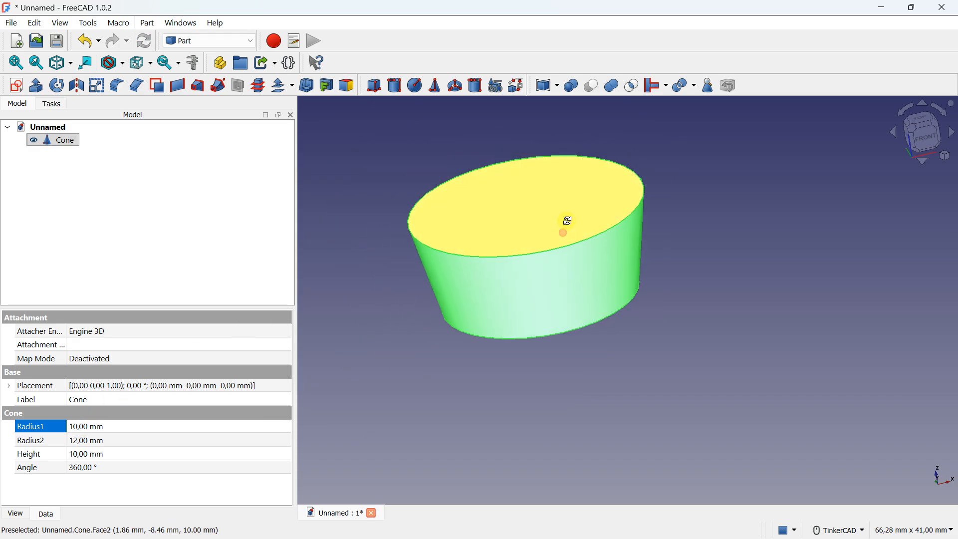
Step: Set the cone's Radius1 to 20 mm and its height to 40 mm
{"action": "left_click", "coordinate": [96, 427]}
{"action": "type", "text": "20"}
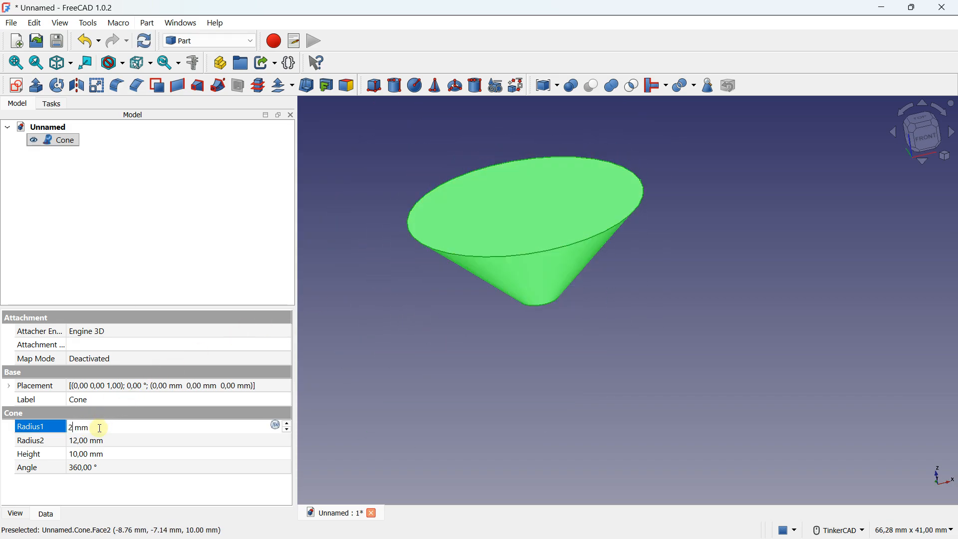
{"action": "key", "text": "Return"}
{"action": "scroll", "coordinate": [510, 302], "scroll_direction": "down", "scroll_amount": 1}
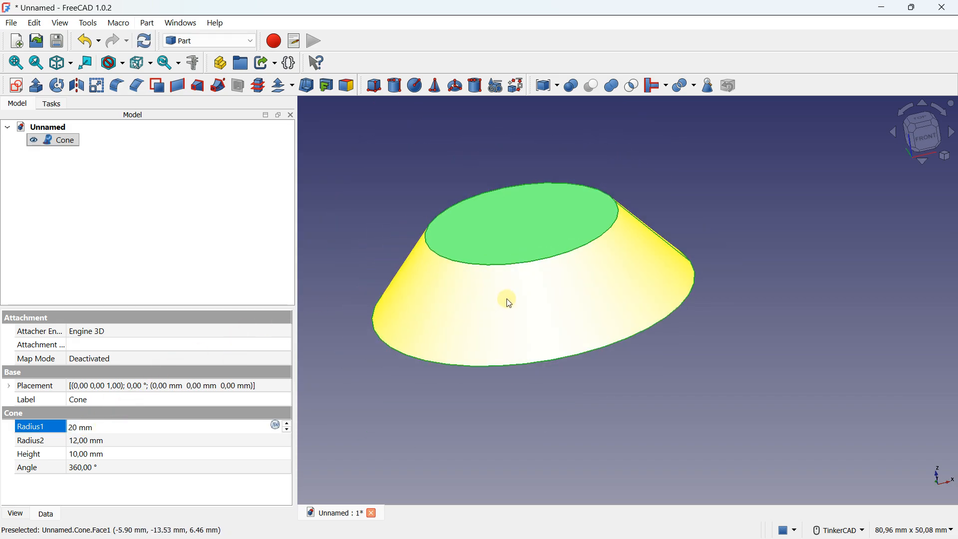
{"action": "left_click", "coordinate": [77, 442]}
{"action": "left_click", "coordinate": [78, 428]}
{"action": "left_click", "coordinate": [84, 456]}
{"action": "left_click", "coordinate": [83, 454]}
{"action": "type", "text": "40"}
{"action": "key", "text": "Return"}
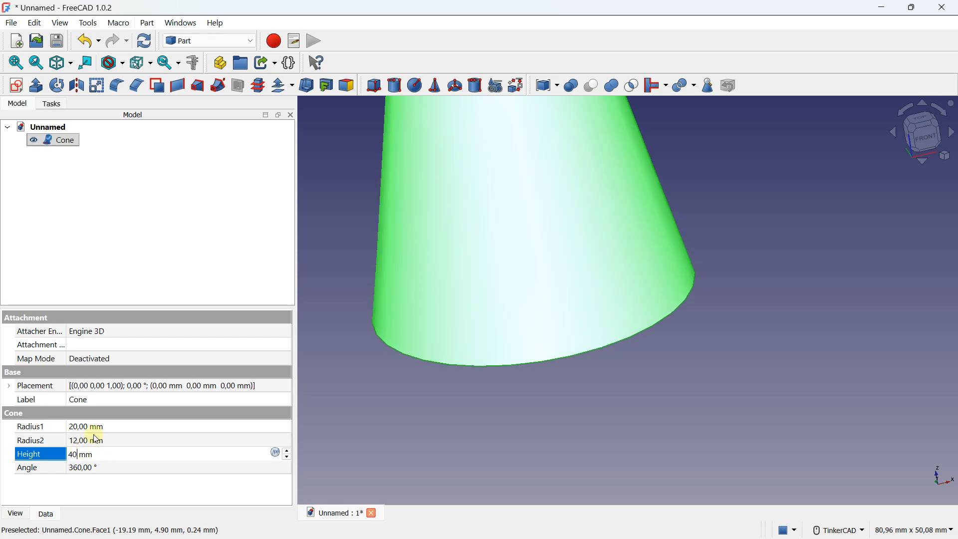
Step: Set the cone's Radius2 to 30 mm and its angle to 120°
{"action": "double_click", "coordinate": [108, 425]}
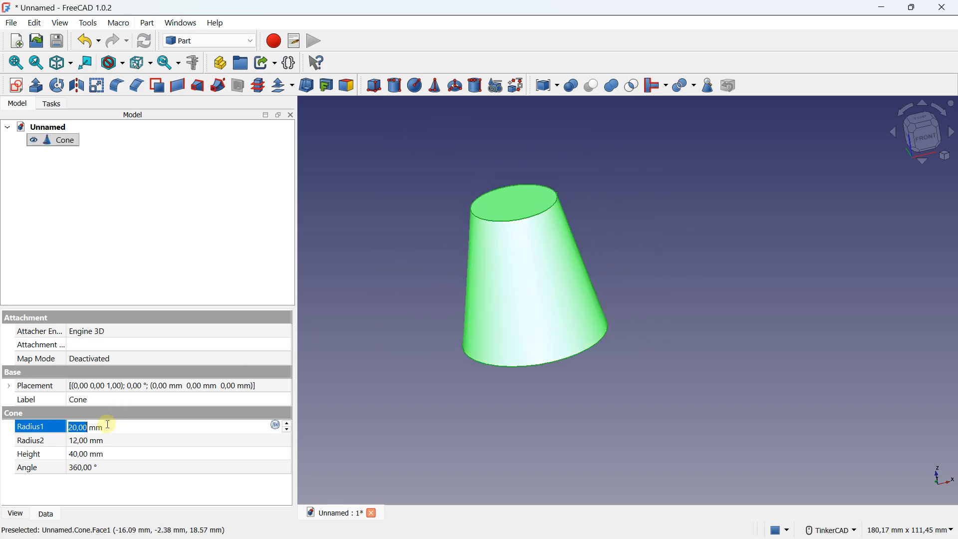
{"action": "double_click", "coordinate": [92, 441]}
{"action": "type", "text": "30"}
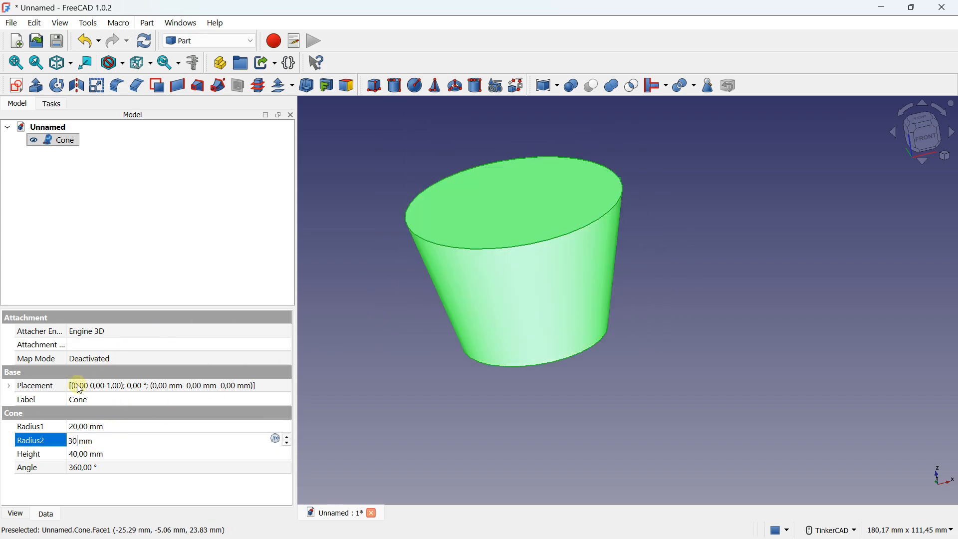
{"action": "double_click", "coordinate": [82, 468]}
{"action": "type", "text": "120"}
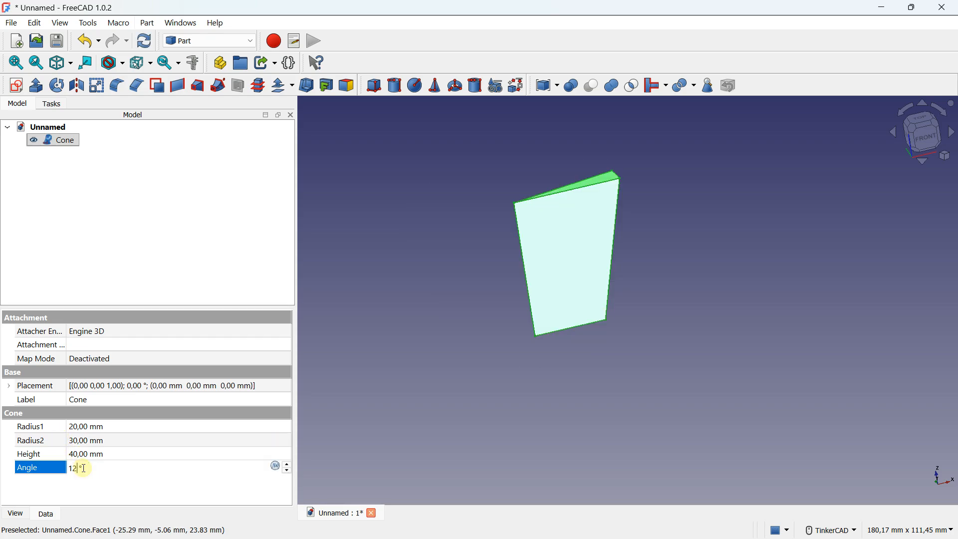
Step: Reset the cone's angle to 360° and delete the cone from the document
{"action": "left_click_drag", "start_coordinate": [92, 468], "coordinate": [68, 469]}
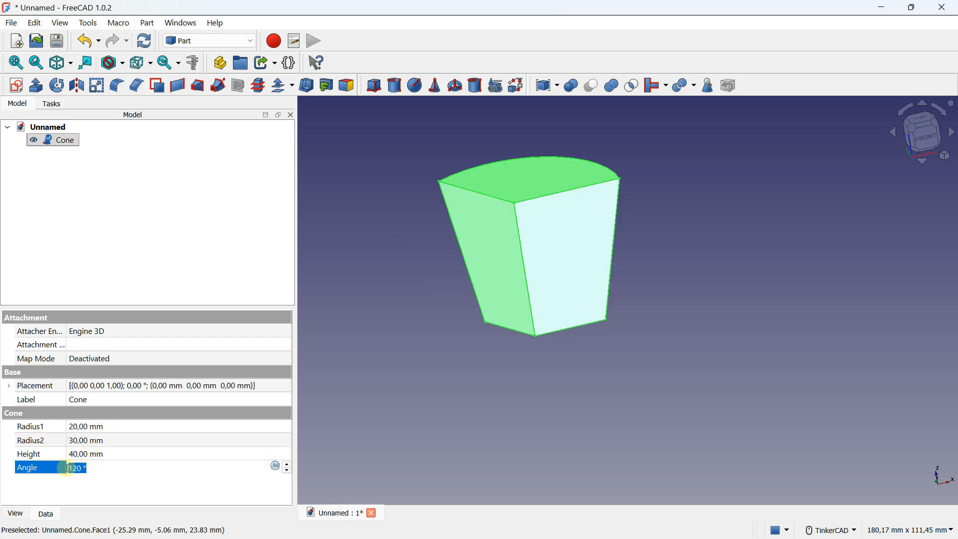
{"action": "type", "text": "35"}
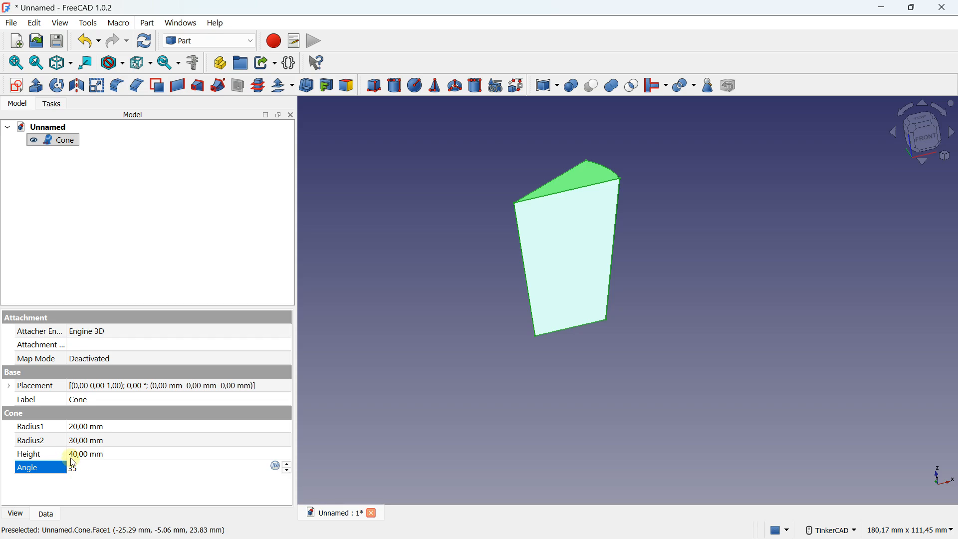
{"action": "key", "text": "BackSpace"}
{"action": "type", "text": "60"}
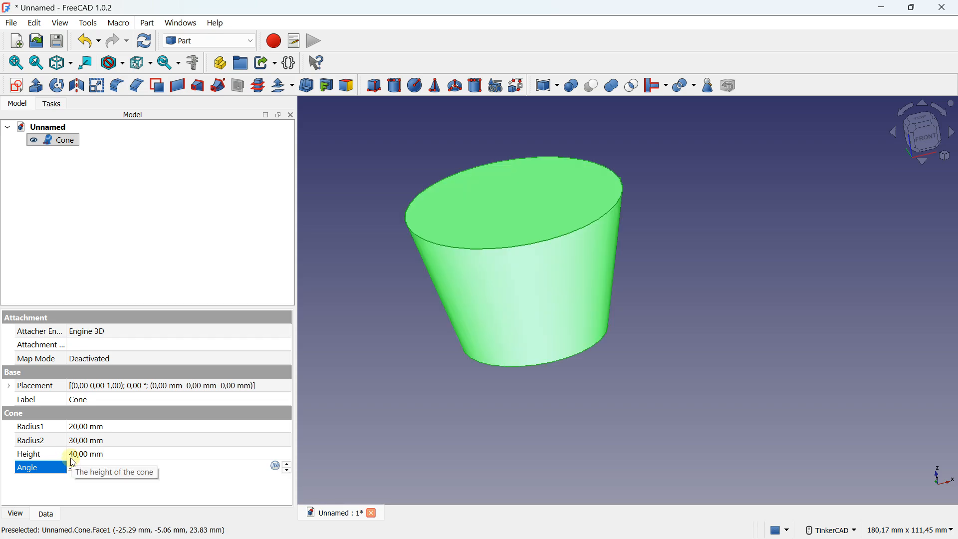
{"action": "left_click", "coordinate": [225, 482]}
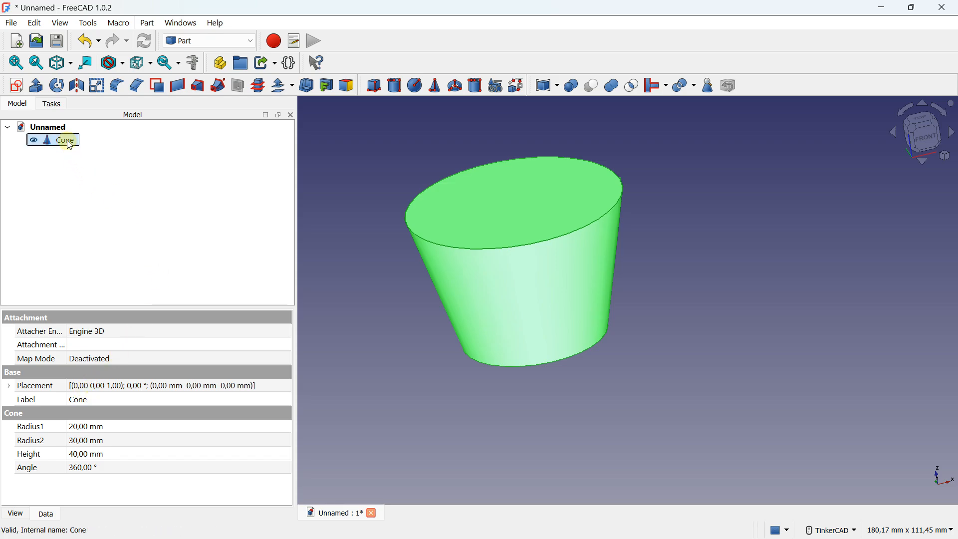
{"action": "key", "text": "Delete"}
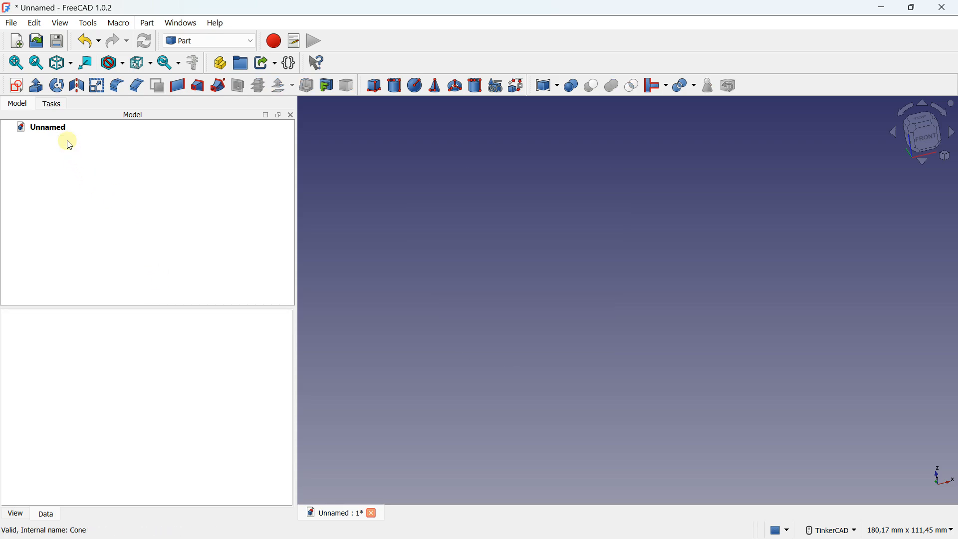
Step: Create a torus with Radius1 set to 20 mm and Radius2 set to 6 mm
{"action": "left_click", "coordinate": [455, 87]}
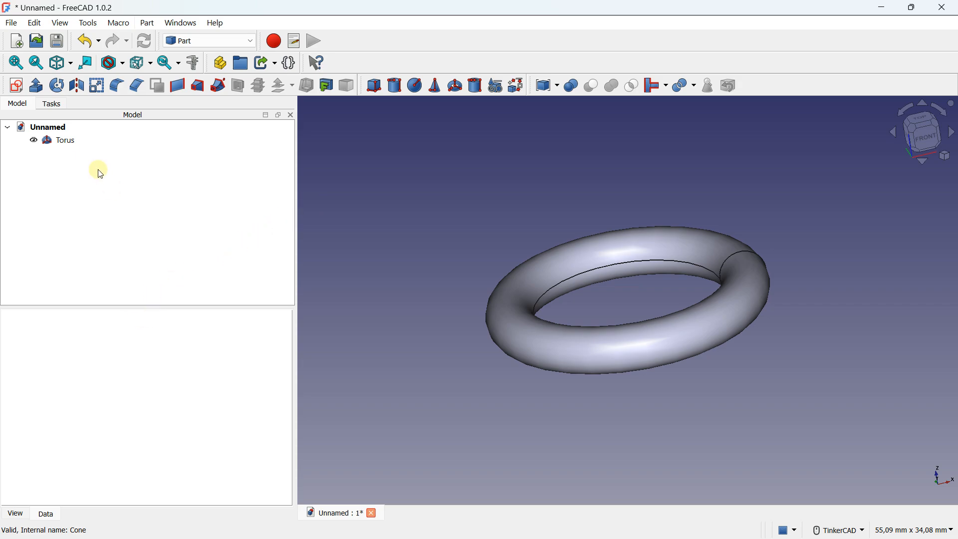
{"action": "left_click", "coordinate": [75, 146]}
{"action": "left_click", "coordinate": [80, 428]}
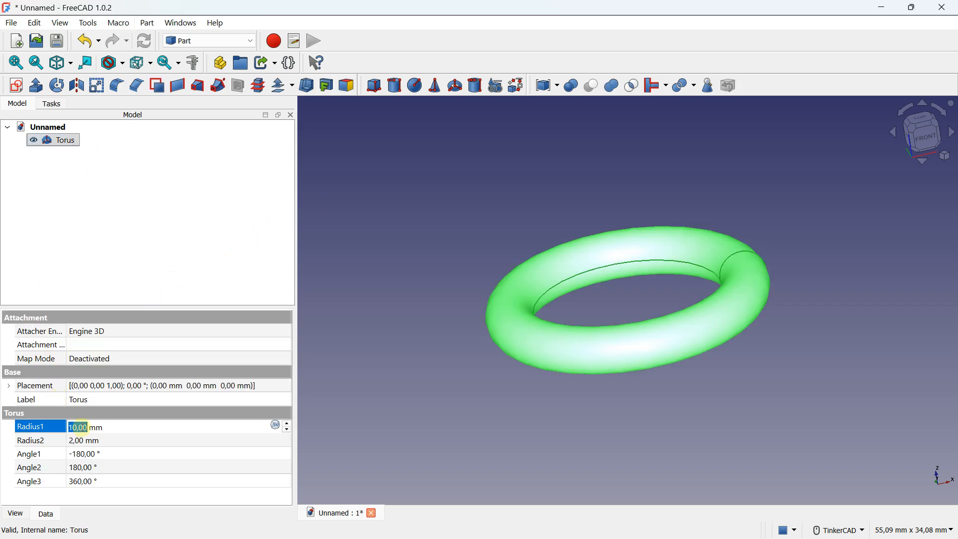
{"action": "type", "text": "20"}
{"action": "left_click", "coordinate": [152, 440]}
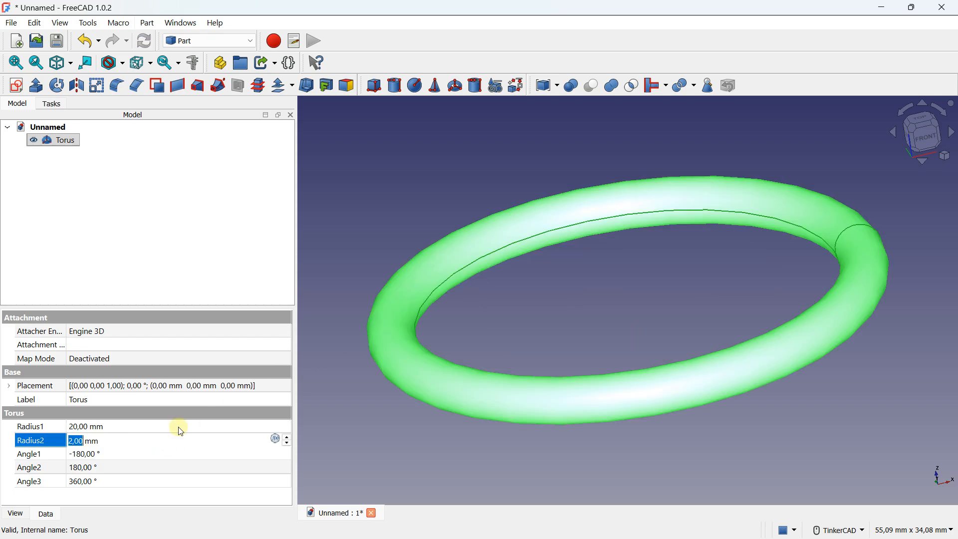
{"action": "left_click", "coordinate": [97, 454]}
{"action": "scroll", "coordinate": [518, 265], "scroll_direction": "down", "scroll_amount": 1}
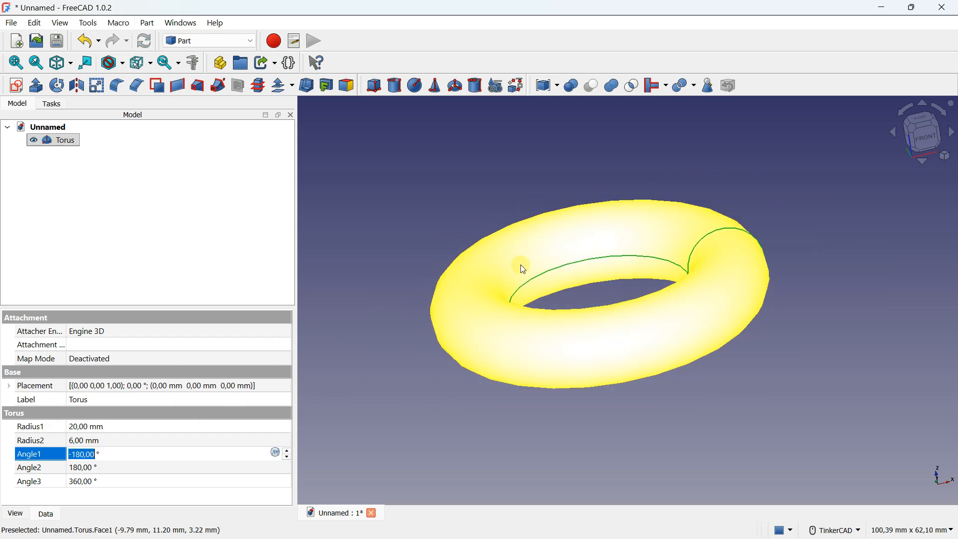
{"action": "right_click_drag", "start_coordinate": [518, 265], "coordinate": [572, 298]}
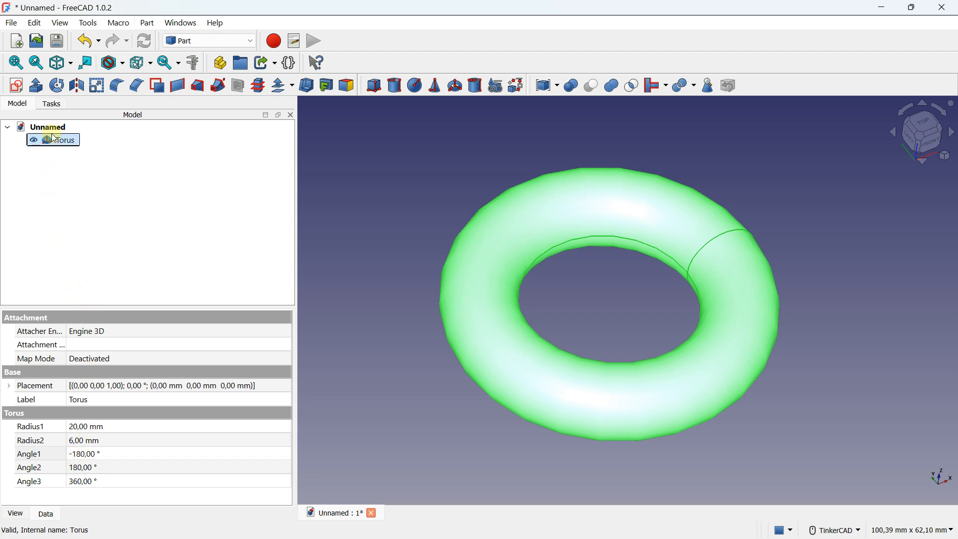
Step: Delete the torus and start a tube with an outer radius of 20 mm and an inner radius of 16 mm
{"action": "key", "text": "Delete"}
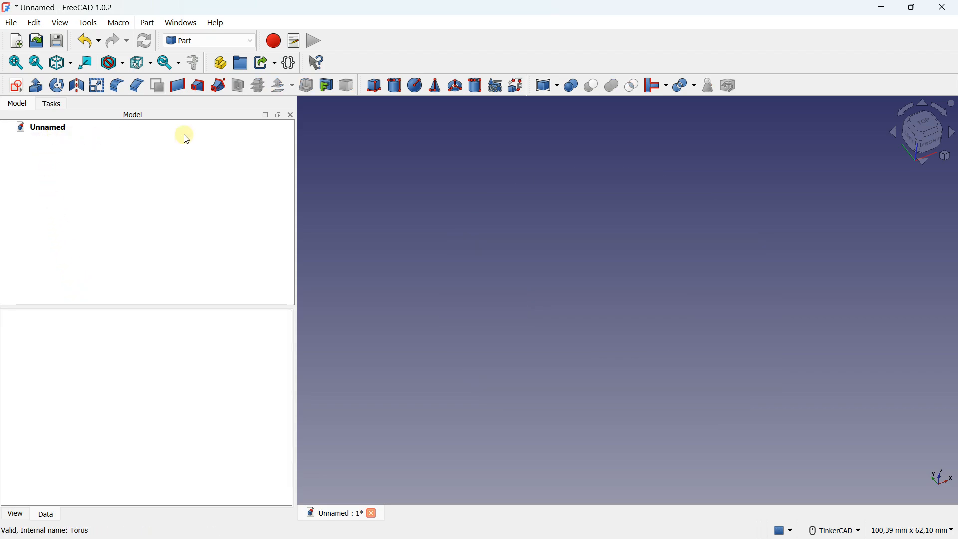
{"action": "left_click", "coordinate": [475, 88]}
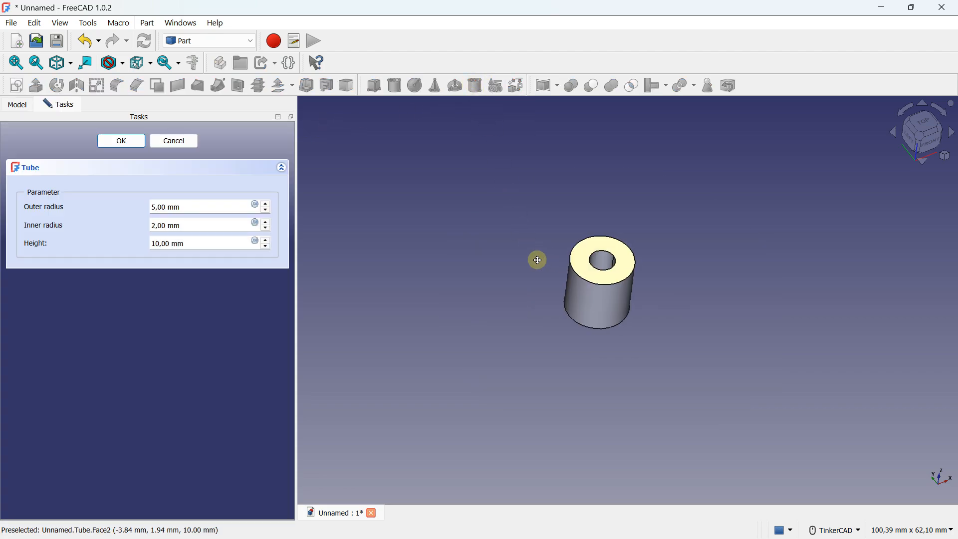
{"action": "right_click_drag", "start_coordinate": [316, 214], "coordinate": [310, 253]}
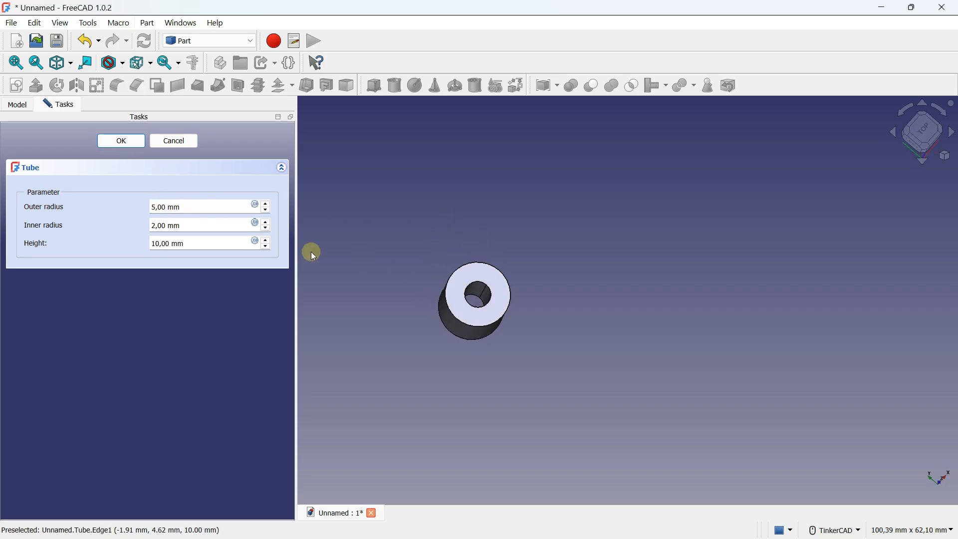
{"action": "triple_click", "coordinate": [176, 206]}
{"action": "type", "text": "20"}
{"action": "triple_click", "coordinate": [153, 225]}
{"action": "type", "text": "16"}
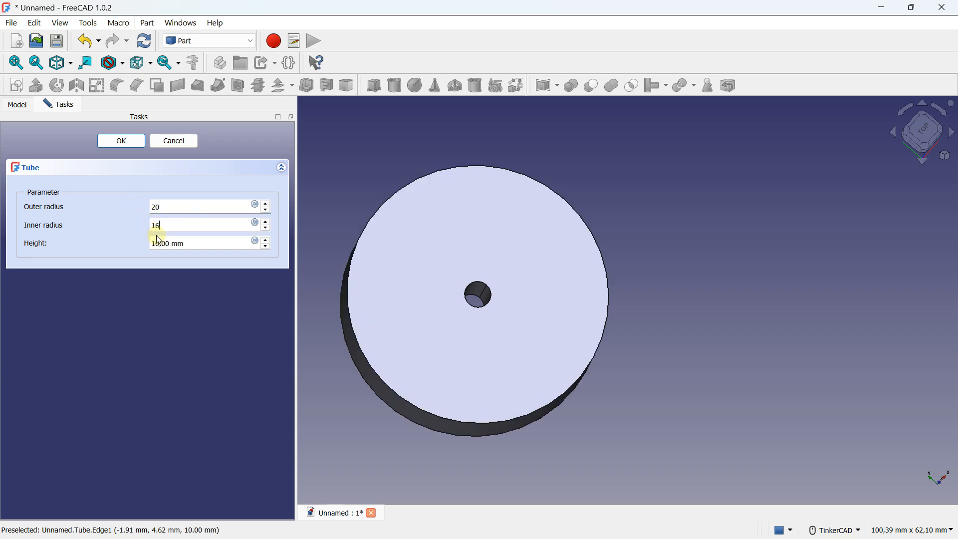
{"action": "right_click_drag", "start_coordinate": [459, 296], "coordinate": [467, 232]}
{"action": "scroll", "coordinate": [467, 232], "scroll_direction": "down", "scroll_amount": 1}
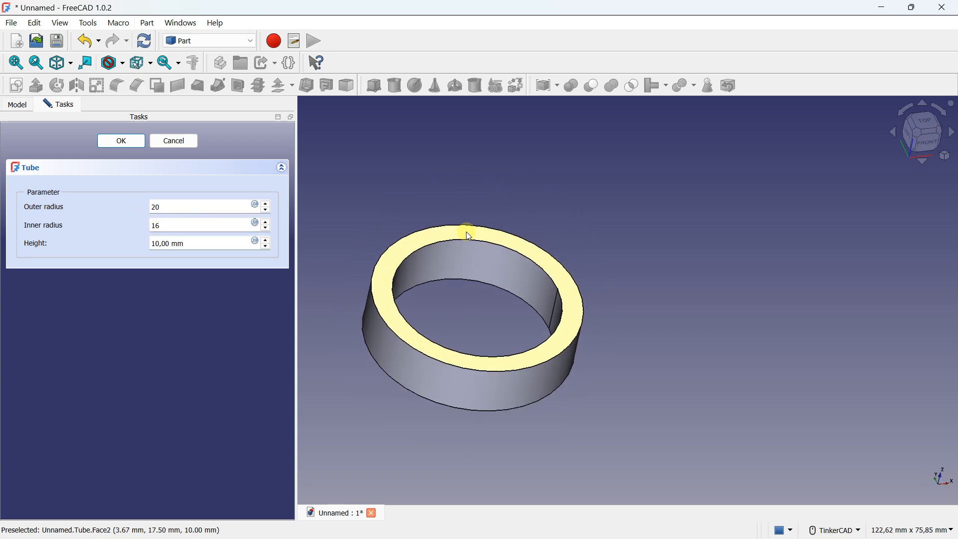
Step: Set the tube's height to 100 mm and finish creating it
{"action": "scroll", "coordinate": [469, 236], "scroll_direction": "down", "scroll_amount": 2}
{"action": "triple_click", "coordinate": [195, 243]}
{"action": "type", "text": "100"}
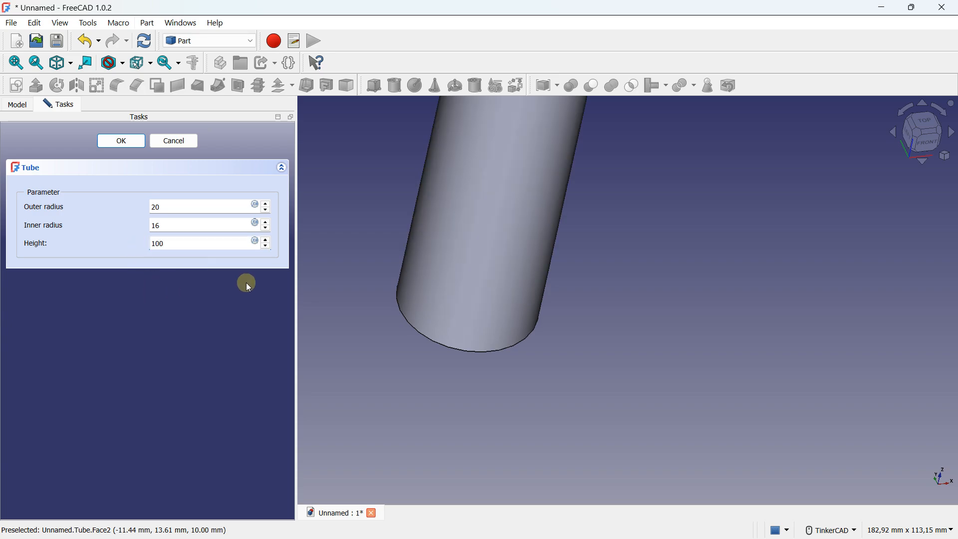
{"action": "scroll", "coordinate": [573, 194], "scroll_direction": "down", "scroll_amount": 3}
{"action": "right_click_drag", "start_coordinate": [573, 194], "coordinate": [542, 210]}
{"action": "left_click", "coordinate": [102, 141]}
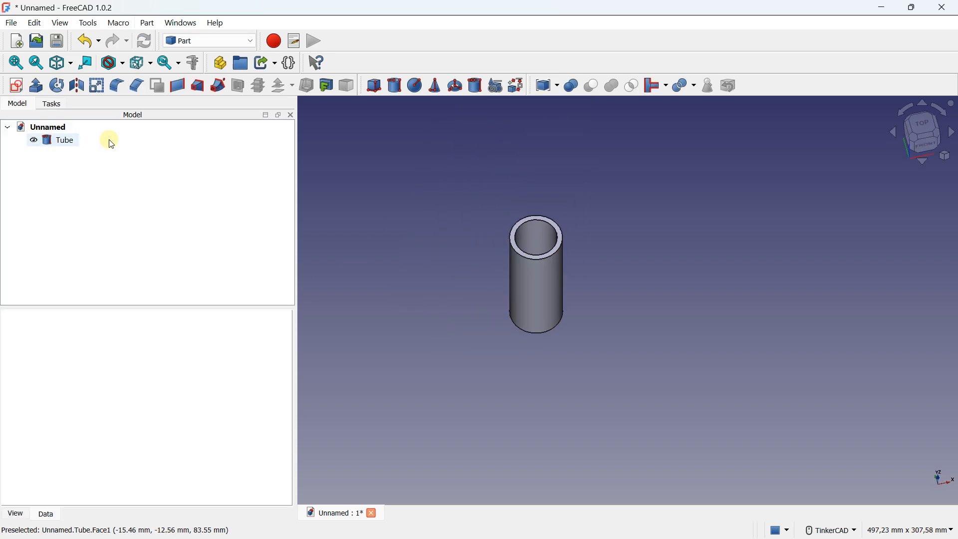
Step: Set the finished tube's height to 120 mm and its inner radius to 12 mm
{"action": "left_click", "coordinate": [70, 141]}
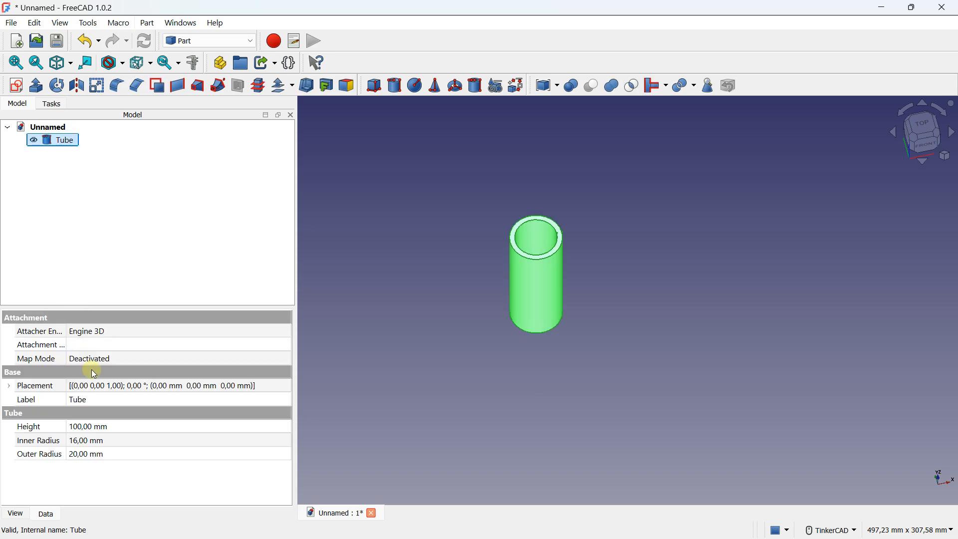
{"action": "double_click", "coordinate": [76, 427]}
{"action": "type", "text": "120"}
{"action": "double_click", "coordinate": [83, 440]}
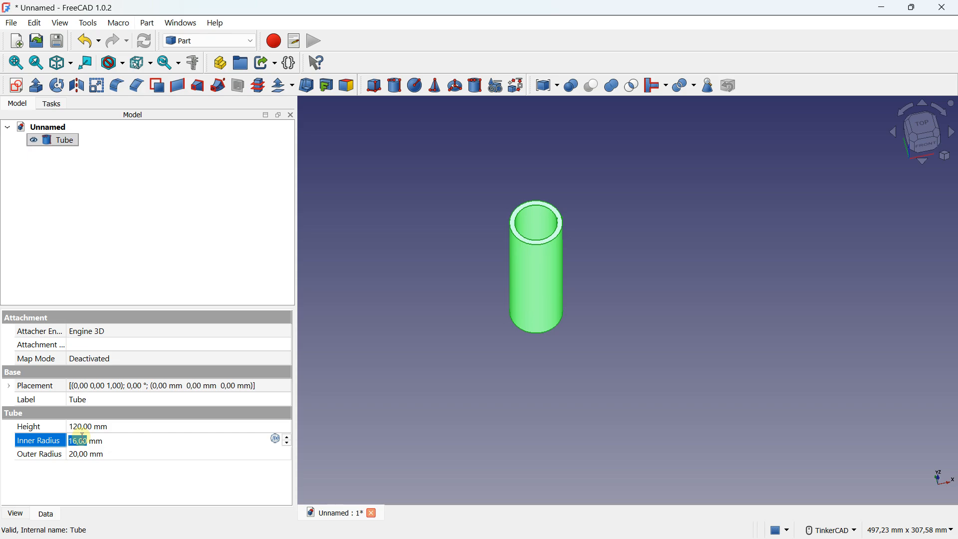
{"action": "type", "text": "12"}
Step: Set the tube's outer radius to 16 mm and delete the tube from the document
{"action": "double_click", "coordinate": [90, 452]}
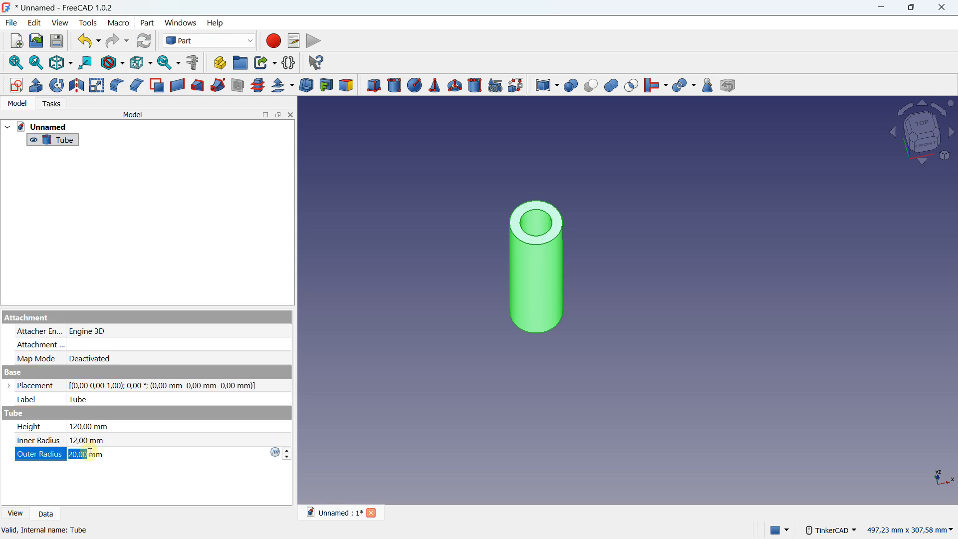
{"action": "type", "text": "1"}
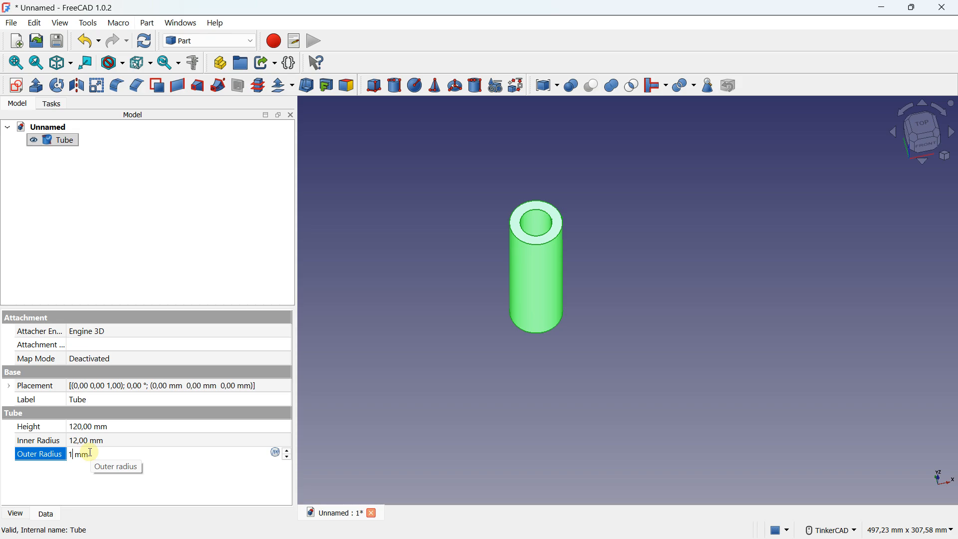
{"action": "type", "text": "6"}
{"action": "key", "text": "Return"}
{"action": "mouse_move", "coordinate": [561, 238]}
{"action": "right_mouse_down"}
{"action": "mouse_move", "coordinate": [568, 292]}
{"action": "mouse_move", "coordinate": [562, 246]}
{"action": "right_mouse_up"}
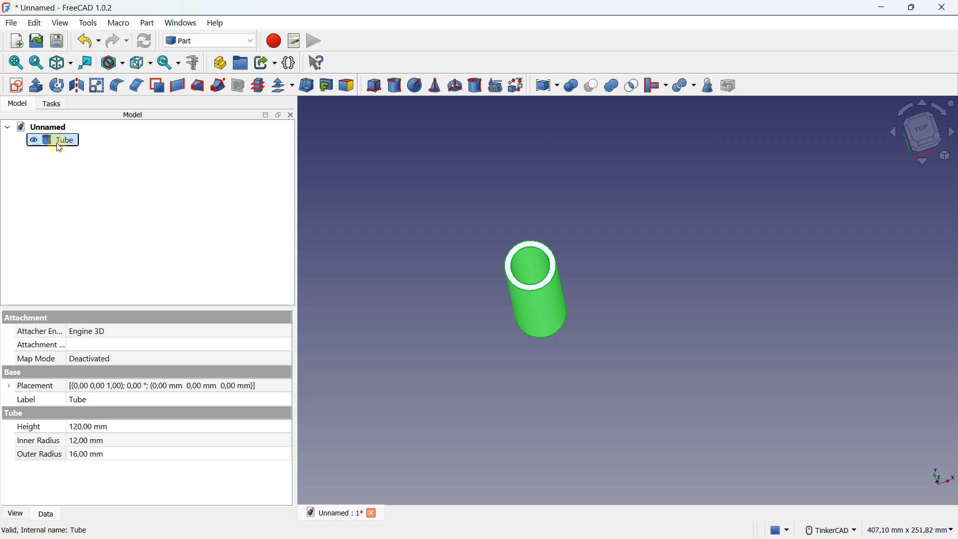
{"action": "key", "text": "Delete"}
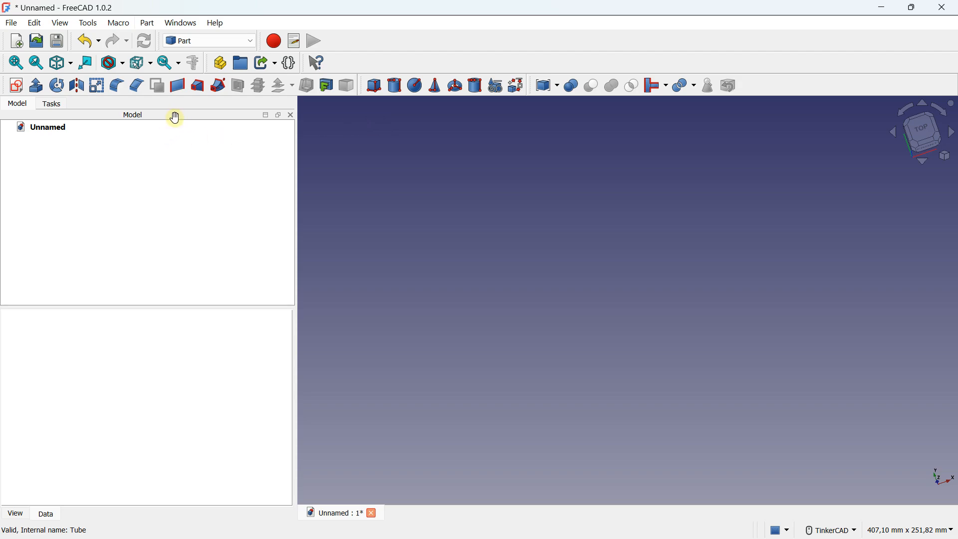
Step: Create a cube, fit it in the view, and set its length to 100 mm
{"action": "left_click", "coordinate": [375, 85]}
{"action": "key", "text": "v"}
{"action": "key", "text": "f"}
{"action": "key", "text": "0"}
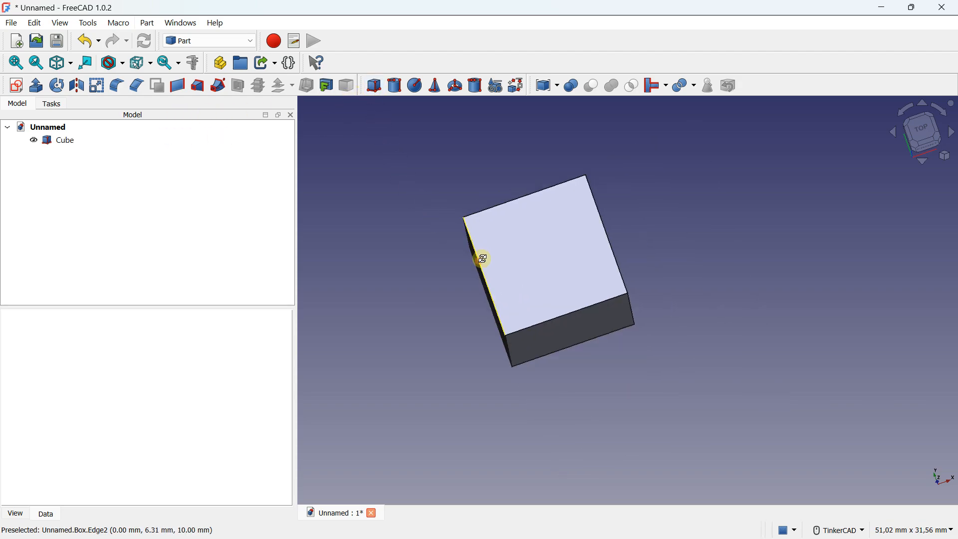
{"action": "left_click", "coordinate": [64, 141]}
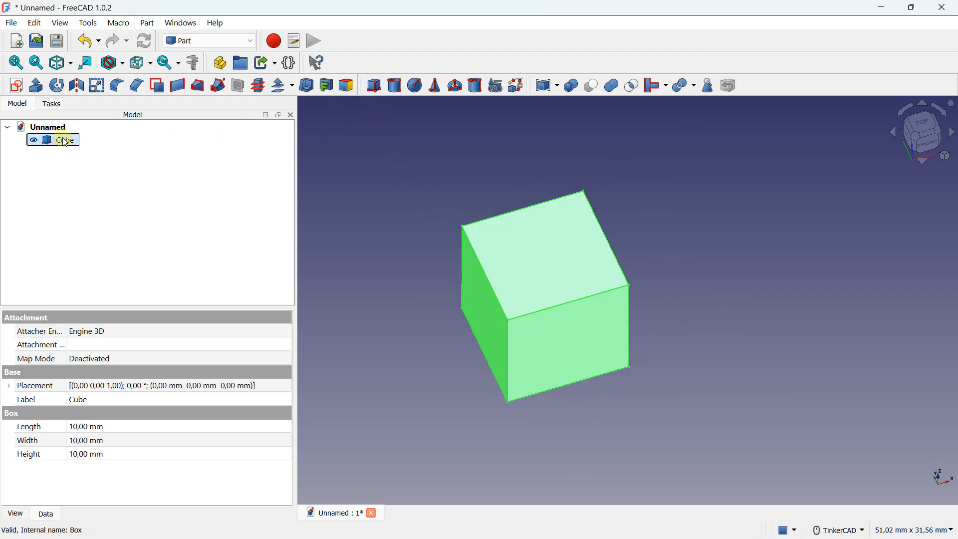
{"action": "left_click", "coordinate": [103, 426]}
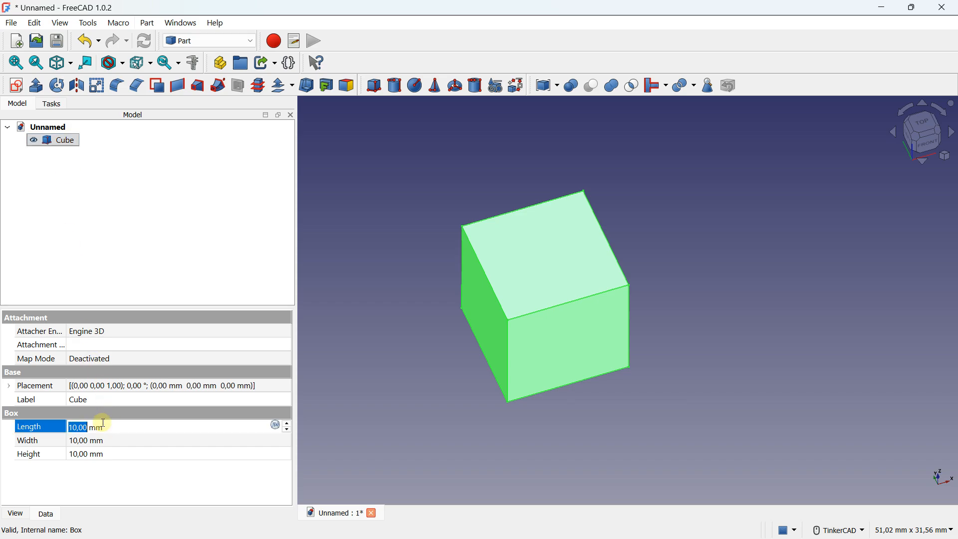
{"action": "type", "text": "100"}
{"action": "scroll", "coordinate": [633, 147], "scroll_direction": "down", "scroll_amount": 5}
{"action": "middle_click_drag", "start_coordinate": [692, 233], "coordinate": [482, 335]}
{"action": "scroll", "coordinate": [509, 293], "scroll_direction": "down", "scroll_amount": 3}
Step: Set the cube's width to 100 mm to form a flat square plate
{"action": "left_click", "coordinate": [126, 443]}
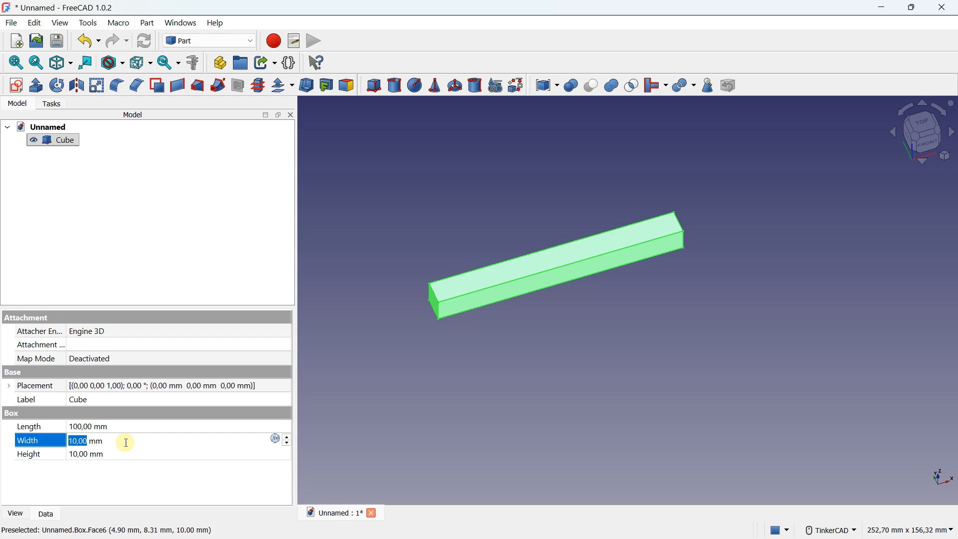
{"action": "type", "text": "100"}
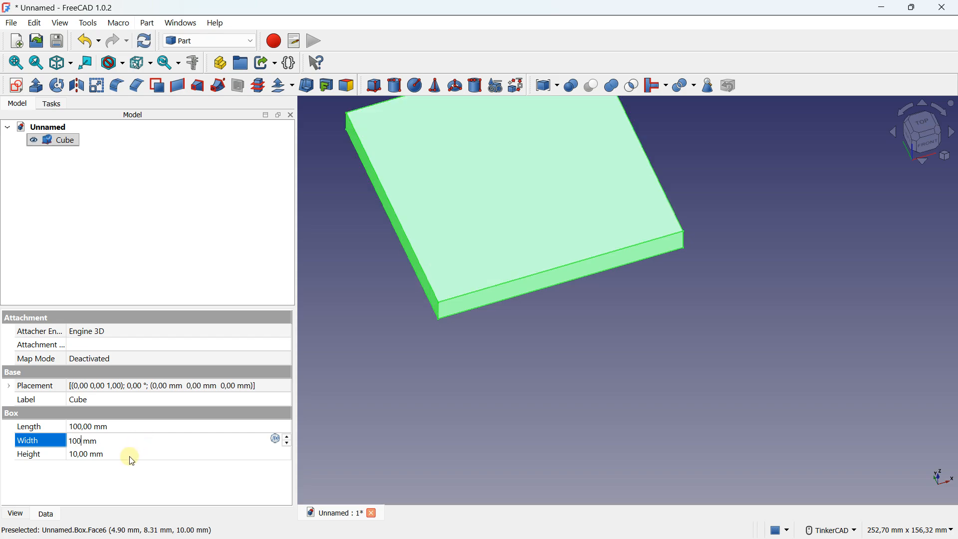
{"action": "left_click", "coordinate": [128, 455]}
{"action": "right_click_drag", "start_coordinate": [607, 334], "coordinate": [533, 280]}
{"action": "scroll", "coordinate": [532, 280], "scroll_direction": "down", "scroll_amount": 1}
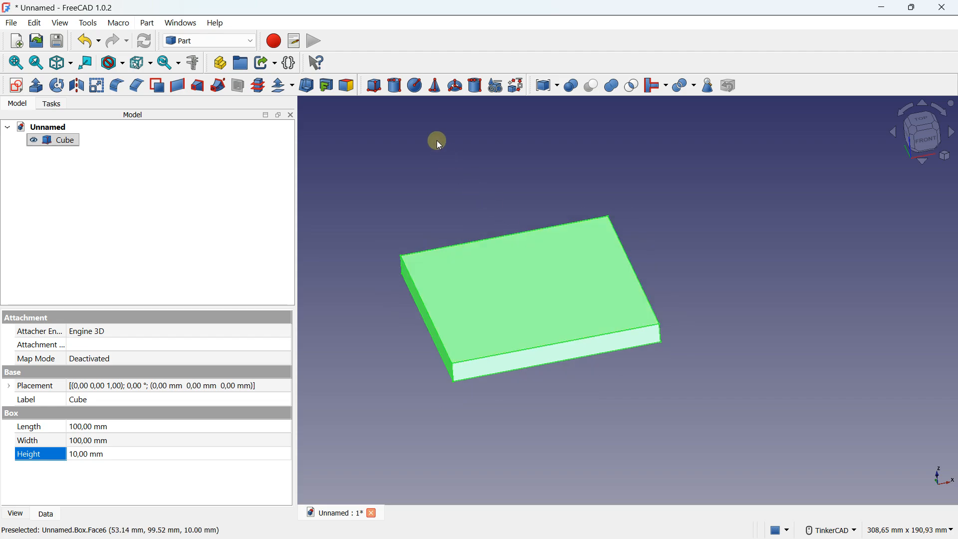
Step: Add a default cylinder and a default sphere at the plate's origin corner one after the other, deleting each
{"action": "left_click", "coordinate": [398, 87]}
{"action": "scroll", "coordinate": [510, 265], "scroll_direction": "up", "scroll_amount": 1}
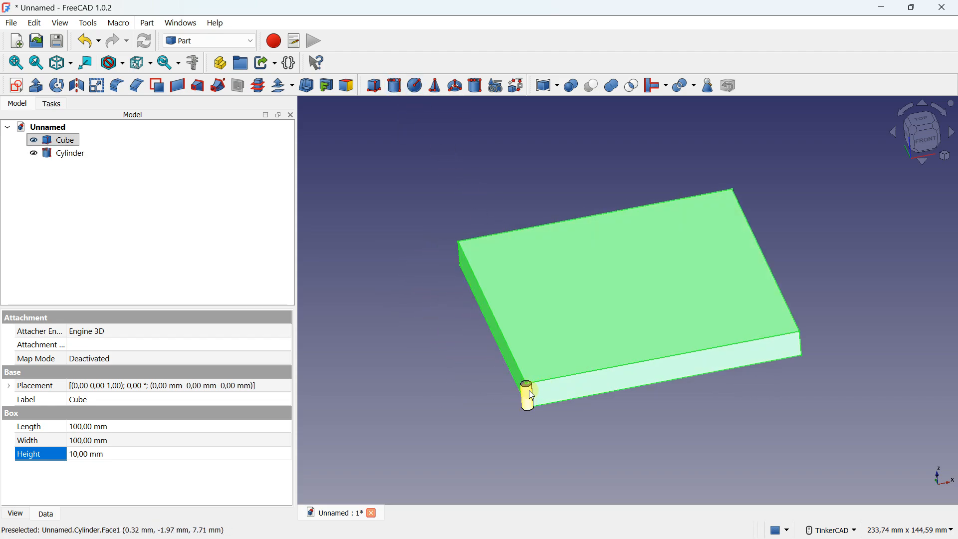
{"action": "left_click", "coordinate": [81, 155]}
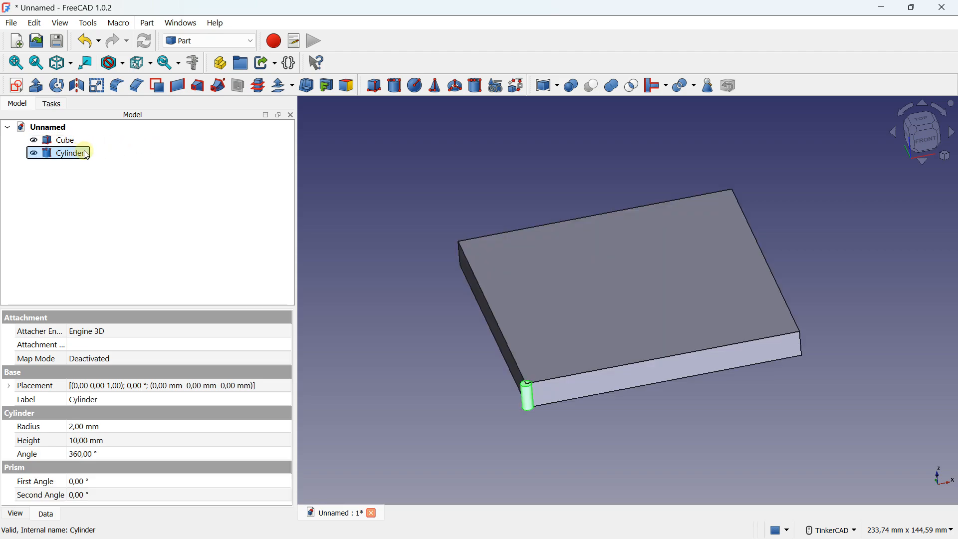
{"action": "key", "text": "Delete"}
{"action": "left_click", "coordinate": [415, 85]}
{"action": "scroll", "coordinate": [443, 181], "scroll_direction": "down", "scroll_amount": 1}
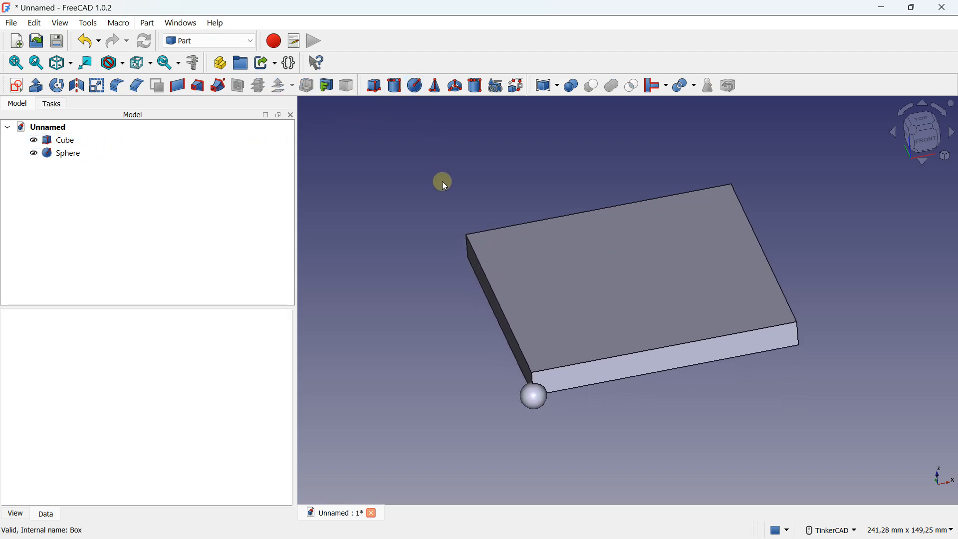
{"action": "left_click", "coordinate": [70, 155]}
{"action": "key", "text": "Delete"}
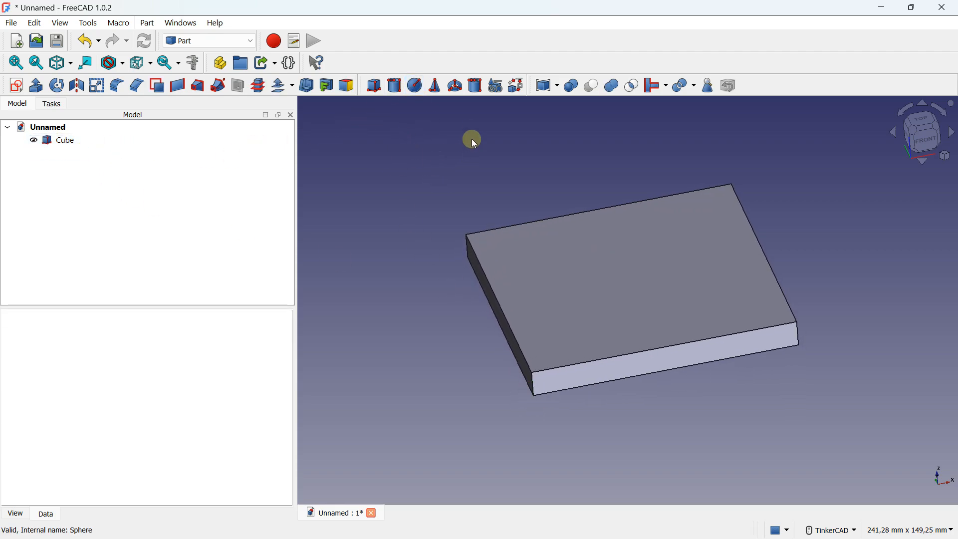
Step: Add a default cone and a default torus at the plate's origin corner one after the other, deleting each
{"action": "left_click", "coordinate": [442, 94]}
{"action": "left_click", "coordinate": [65, 153]}
{"action": "key", "text": "Delete"}
{"action": "left_click", "coordinate": [455, 85]}
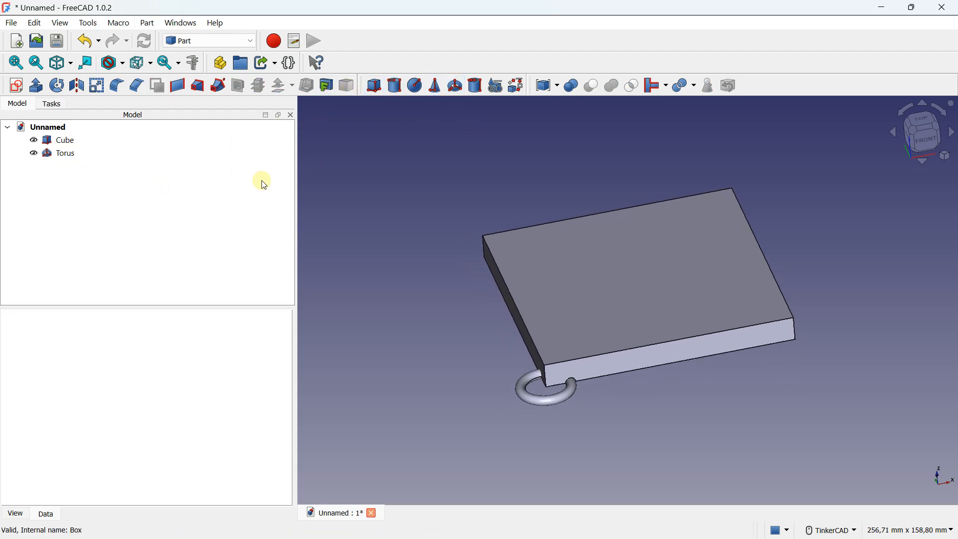
{"action": "left_click", "coordinate": [64, 158]}
{"action": "key", "text": "Delete"}
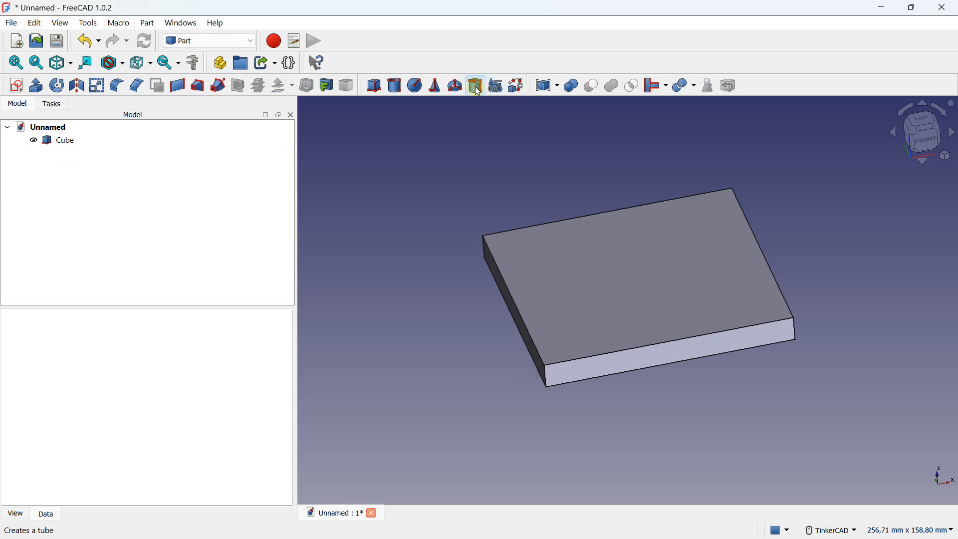
Step: Add a tube with its default dimensions at the plate's origin corner and delete it, keeping only the plate
{"action": "left_click", "coordinate": [476, 86]}
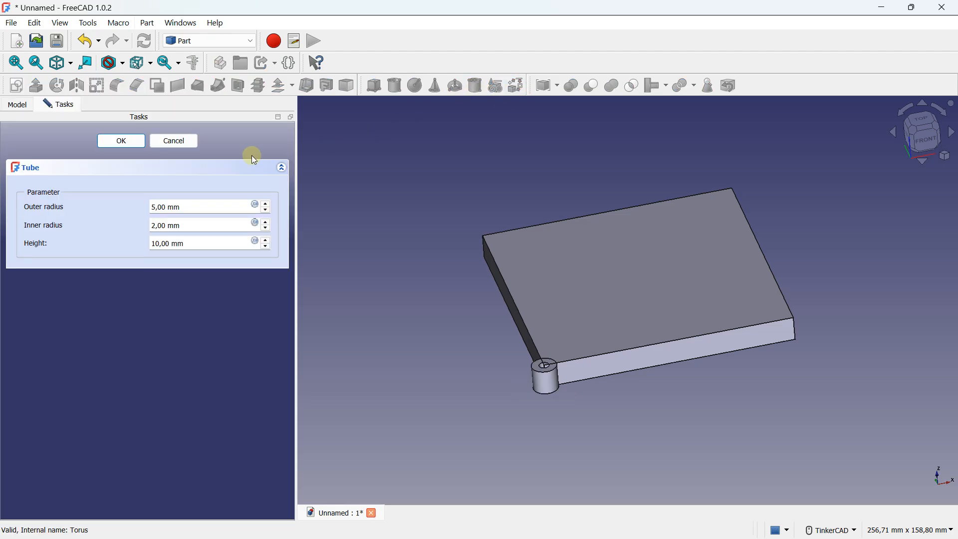
{"action": "left_click", "coordinate": [145, 141]}
{"action": "left_click", "coordinate": [68, 152]}
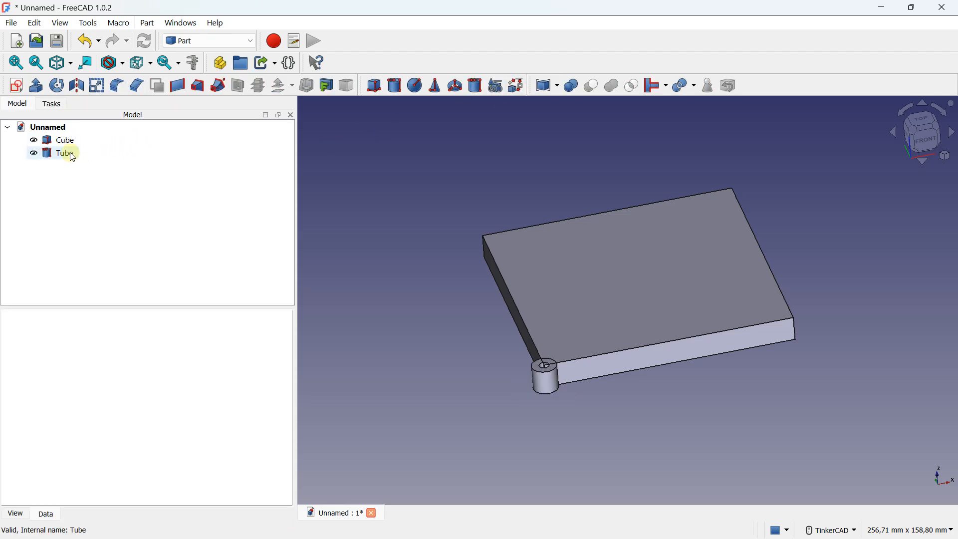
{"action": "key", "text": "Delete"}
{"action": "middle_click_drag", "start_coordinate": [559, 241], "coordinate": [473, 243]}
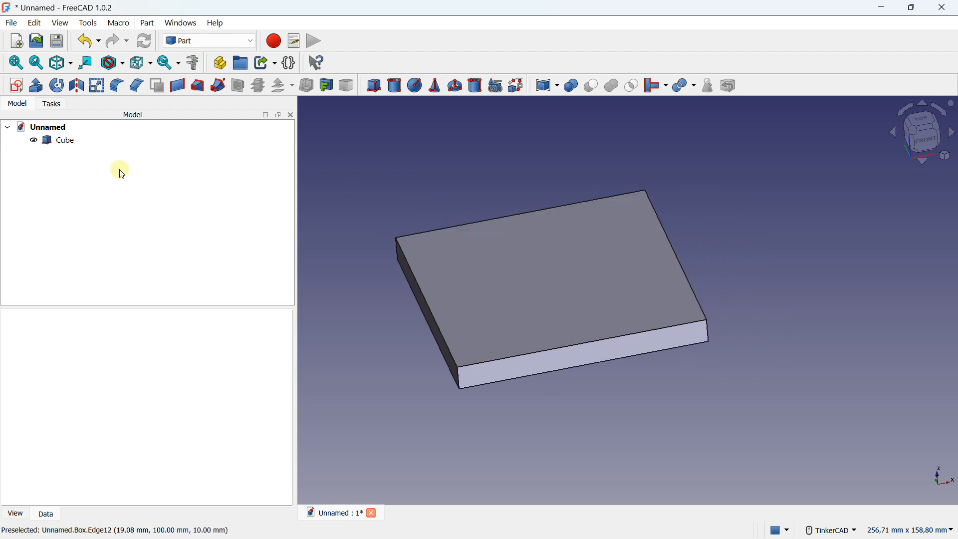
Step: Open the cube's placement settings and set its X translation to -50 mm
{"action": "left_click", "coordinate": [65, 142]}
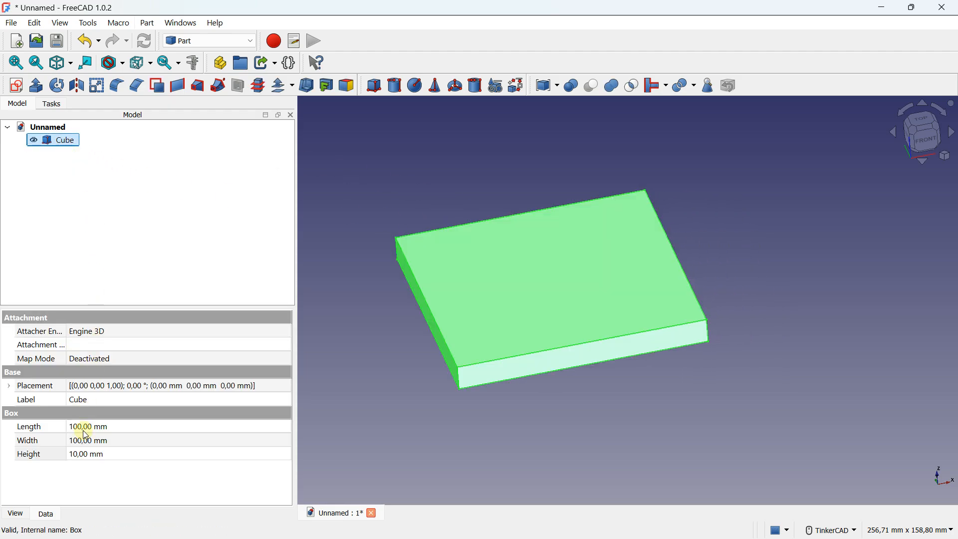
{"action": "left_click", "coordinate": [268, 386]}
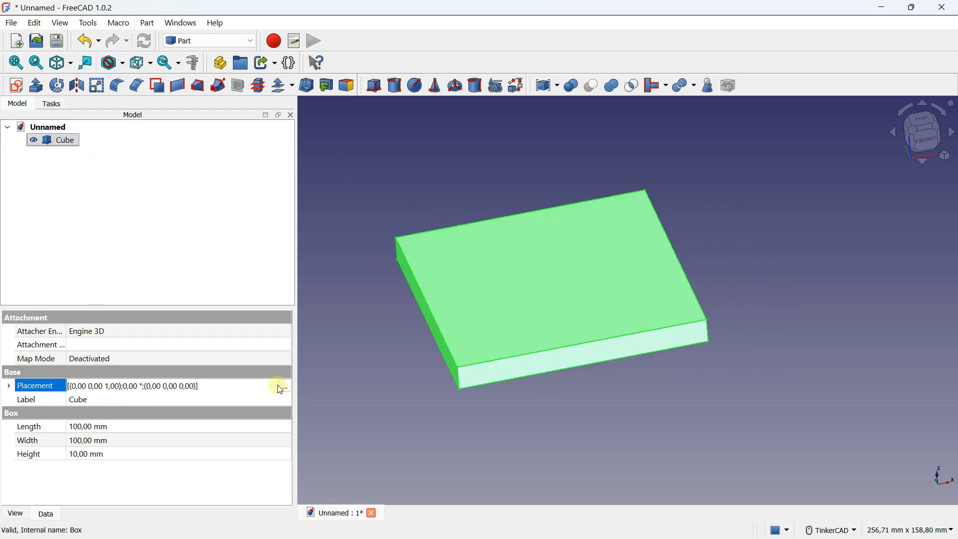
{"action": "left_click", "coordinate": [284, 387]}
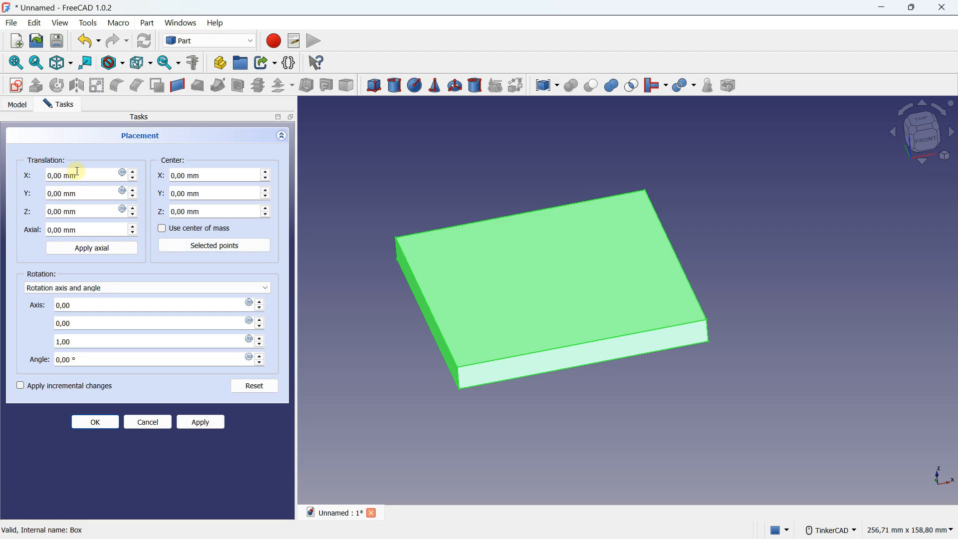
{"action": "left_click_drag", "start_coordinate": [84, 172], "coordinate": [49, 176]}
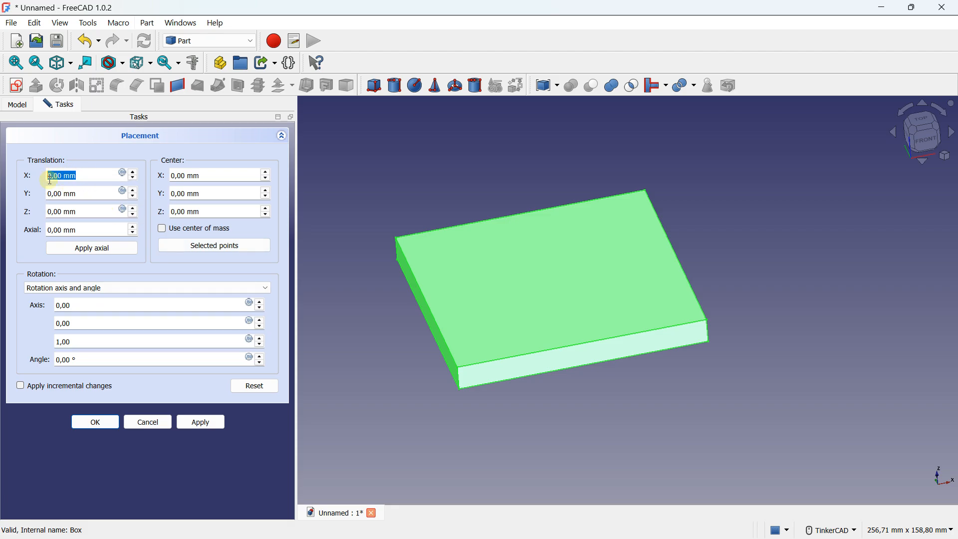
{"action": "type", "text": "6"}
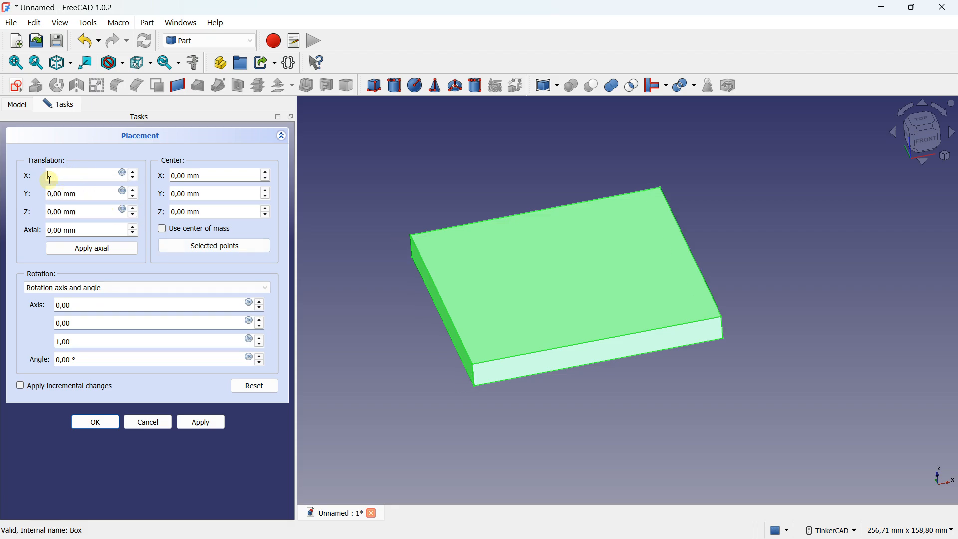
{"action": "key", "text": "Caps_Lock"}
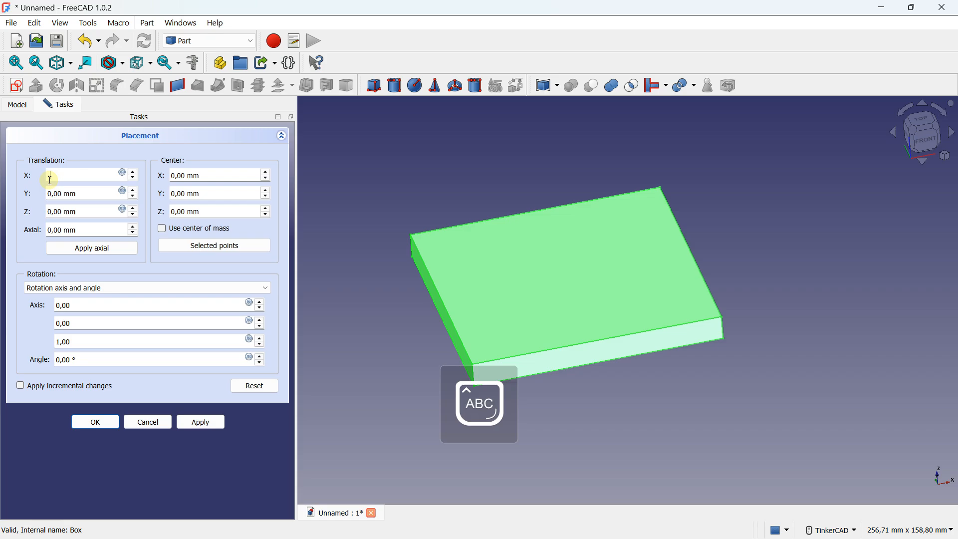
{"action": "type", "text": "-50"}
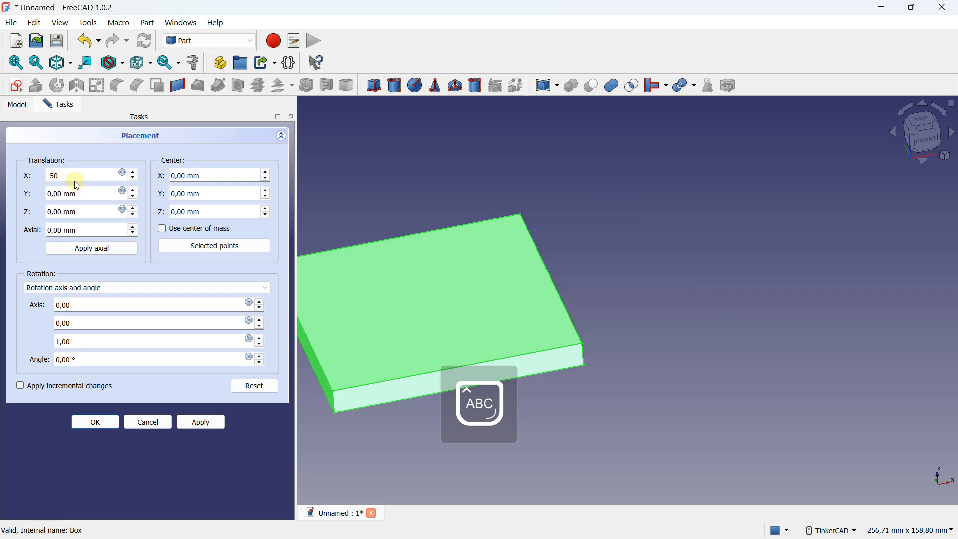
Step: Set the cube's Y translation to -50 mm and accept the placement
{"action": "key", "text": "Tab"}
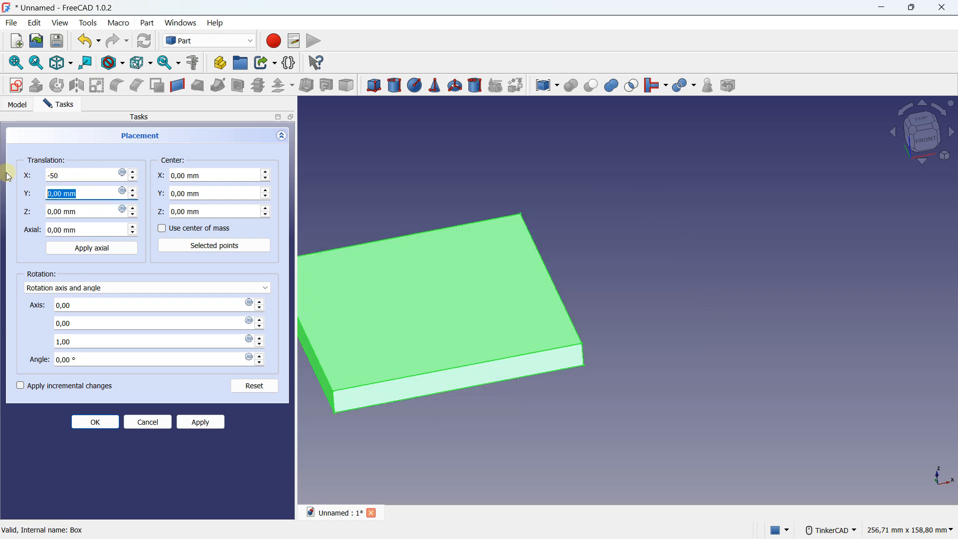
{"action": "type", "text": "6"}
{"action": "key", "text": "BackSpace"}
{"action": "key", "text": "Caps_Lock"}
{"action": "type", "text": "-50"}
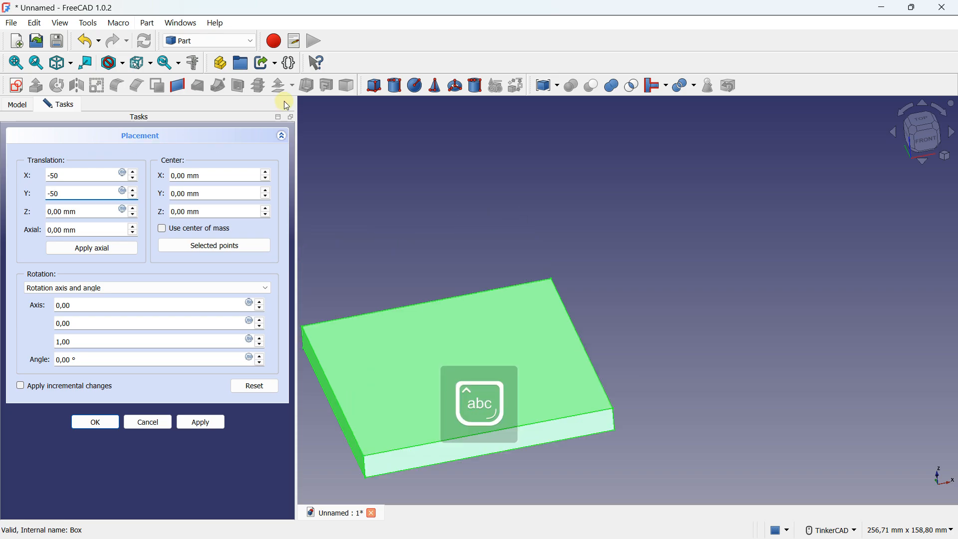
{"action": "left_click", "coordinate": [95, 422]}
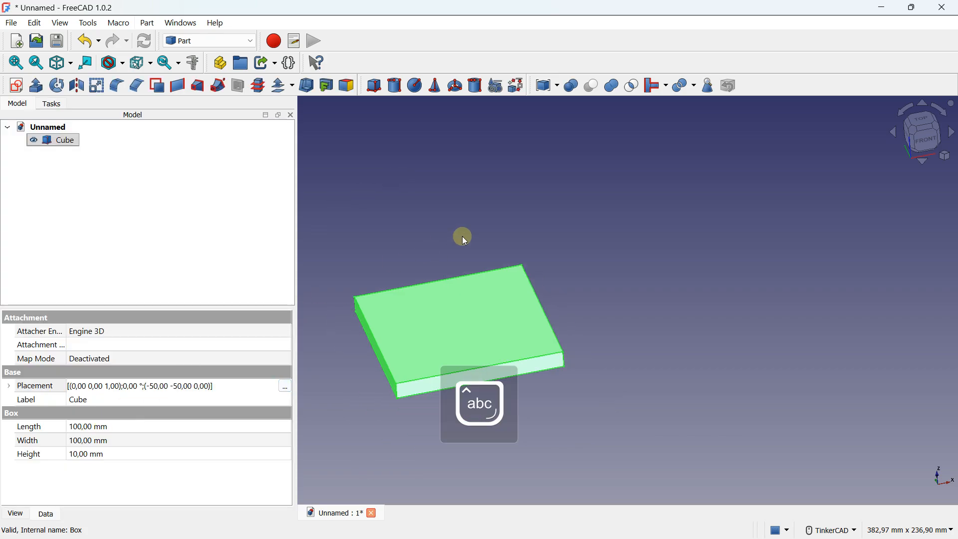
Step: Add a cylinder primitive at the origin in the plate's centre and set its radius to 20 mm
{"action": "left_click", "coordinate": [508, 230]}
{"action": "left_click", "coordinate": [394, 85]}
{"action": "scroll", "coordinate": [624, 276], "scroll_direction": "up", "scroll_amount": 4}
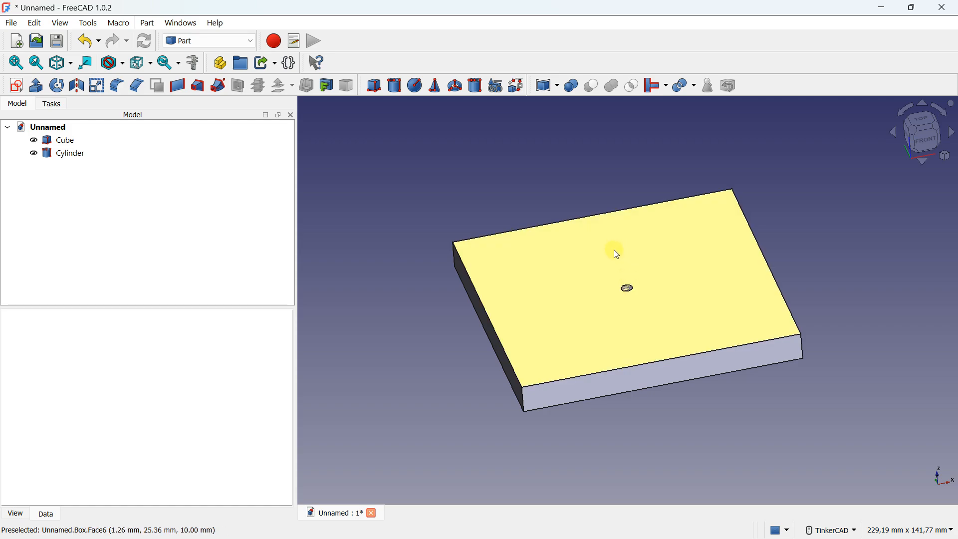
{"action": "left_click", "coordinate": [76, 154]}
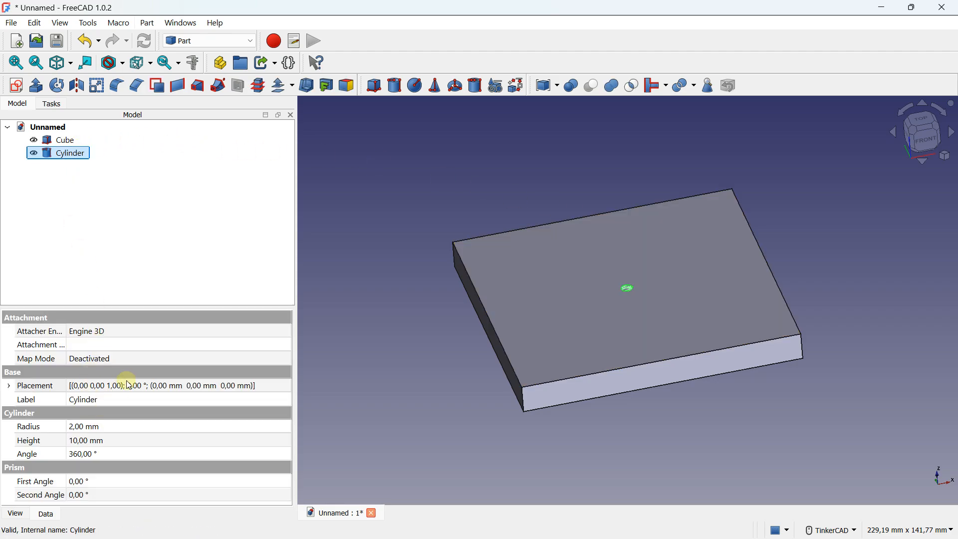
{"action": "left_click", "coordinate": [102, 429]}
{"action": "key", "text": "Caps_Lock"}
{"action": "type", "text": "20"}
Step: Try cylinder heights of 40, 80 and 100 mm, and settle on a height of 60 mm
{"action": "left_click", "coordinate": [102, 442]}
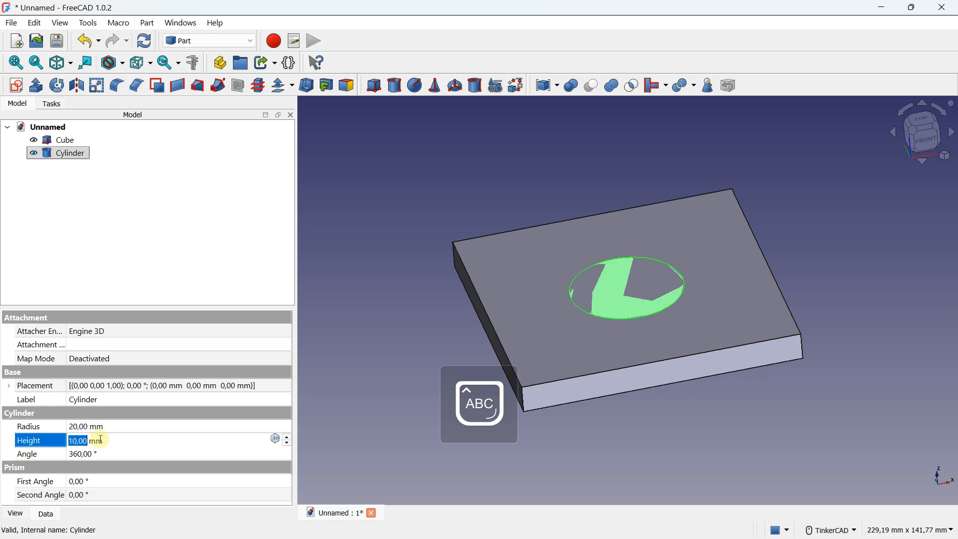
{"action": "type", "text": "40"}
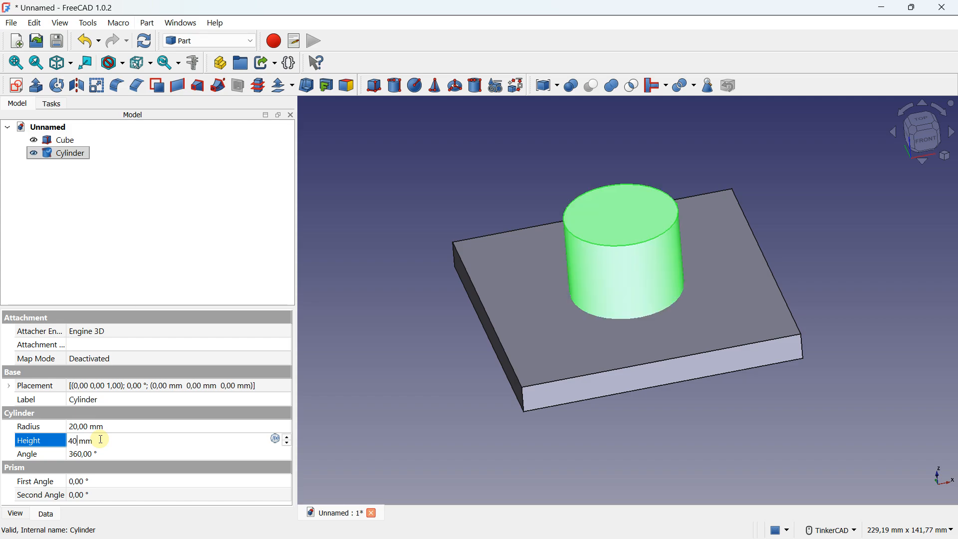
{"action": "left_click_drag", "start_coordinate": [102, 440], "coordinate": [51, 440]}
{"action": "type", "text": "80"}
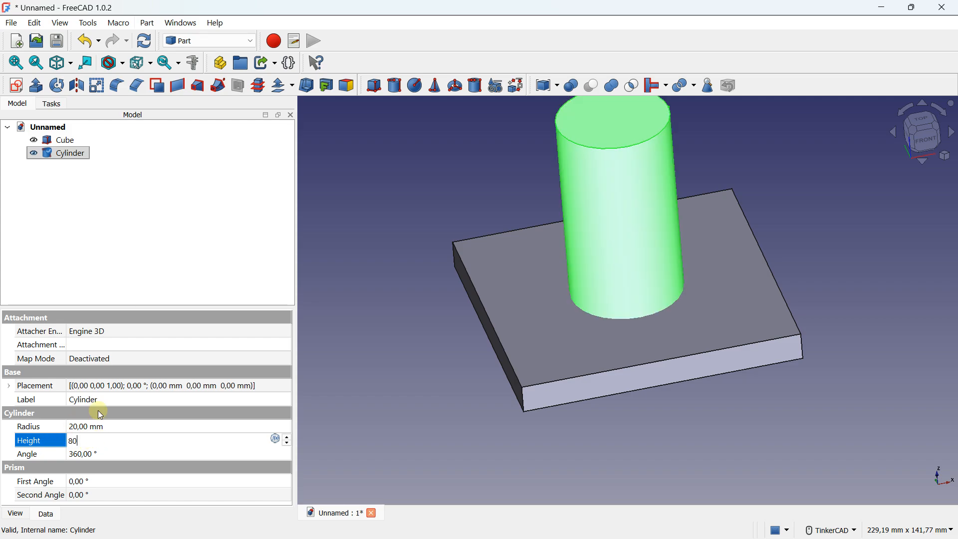
{"action": "scroll", "coordinate": [449, 302], "scroll_direction": "down", "scroll_amount": 2}
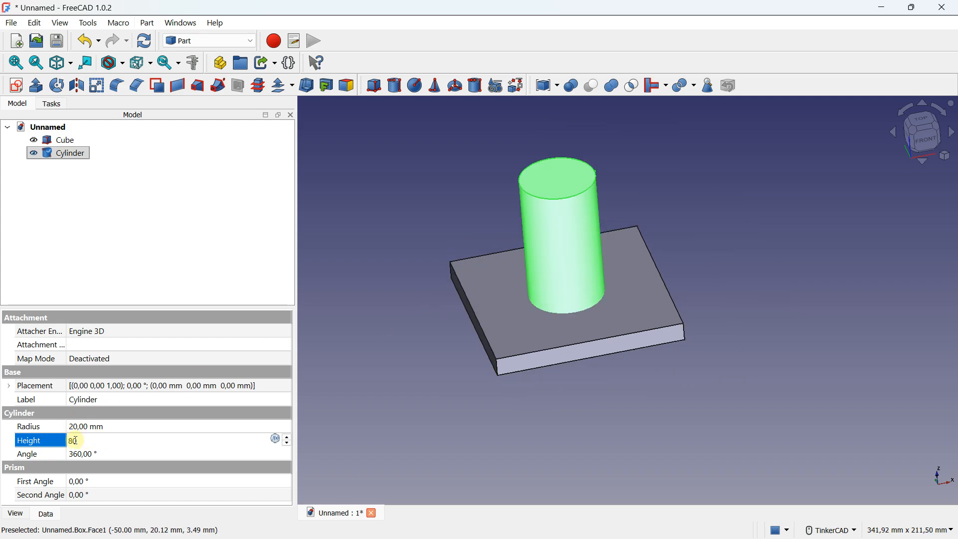
{"action": "type", "text": "100"}
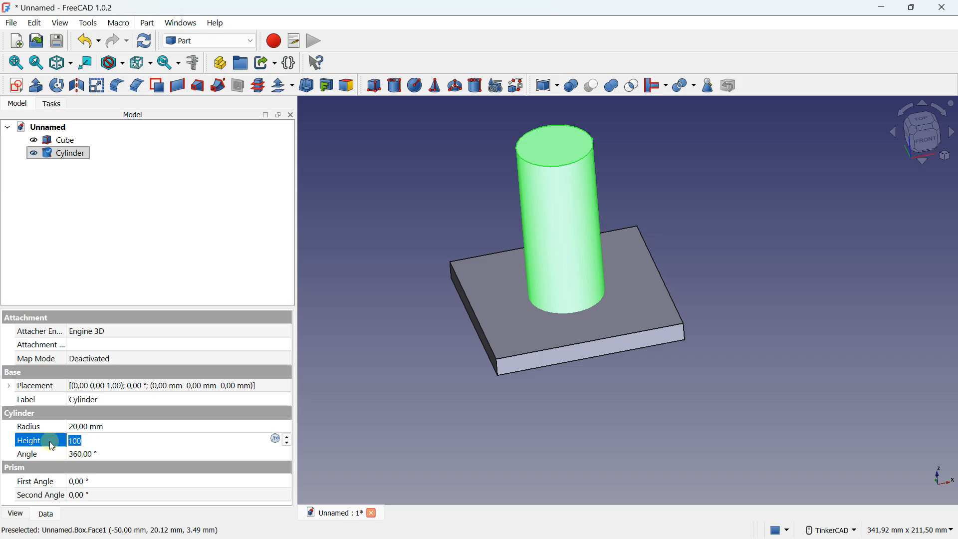
{"action": "type", "text": "60"}
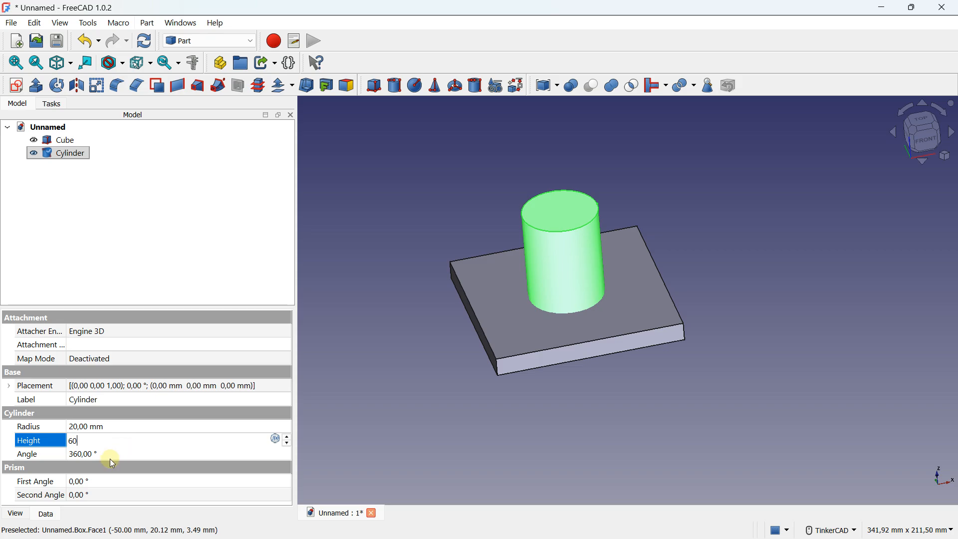
{"action": "left_click", "coordinate": [387, 359]}
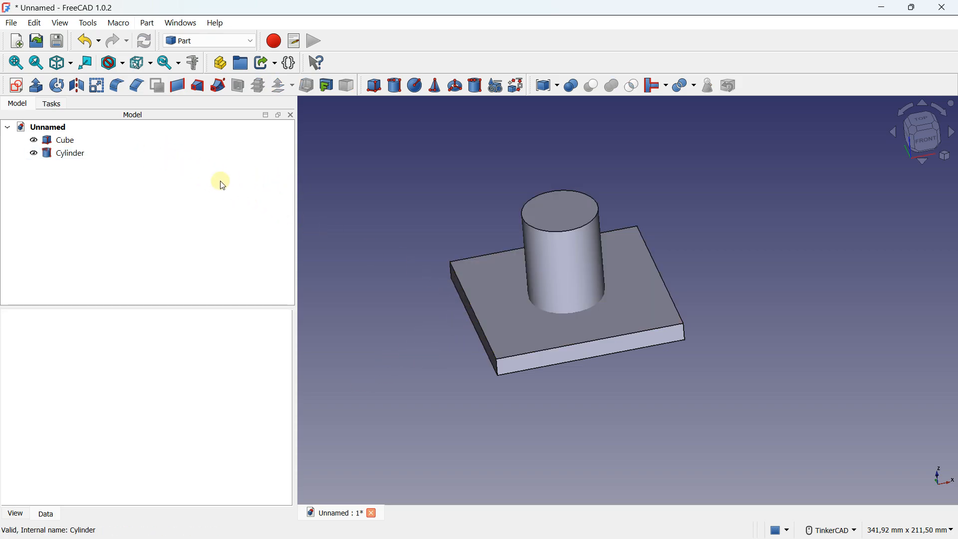
Step: Open the cylinder's placement, shift it slightly along X in top view, return X to 0 mm and accept
{"action": "left_click", "coordinate": [71, 153]}
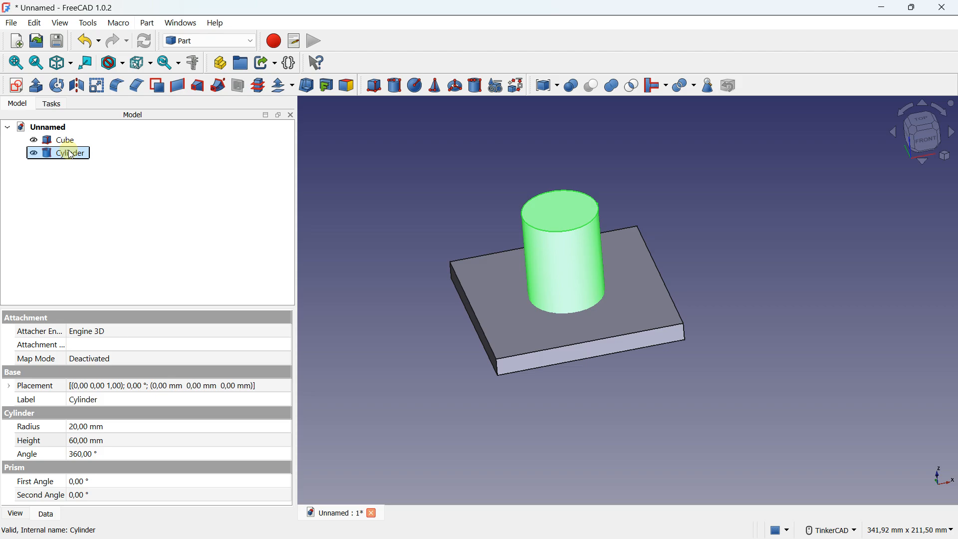
{"action": "left_click", "coordinate": [272, 386]}
{"action": "left_click", "coordinate": [285, 387]}
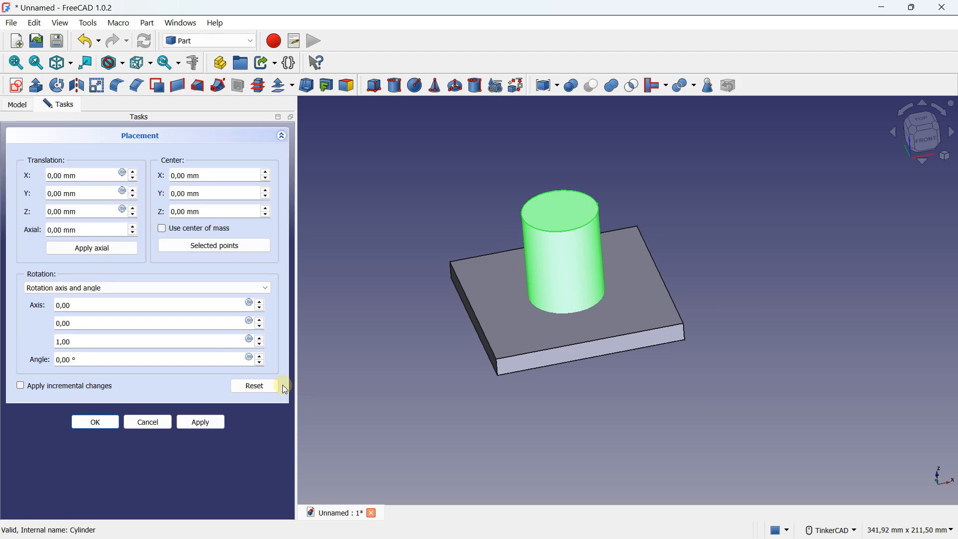
{"action": "left_click", "coordinate": [921, 120]}
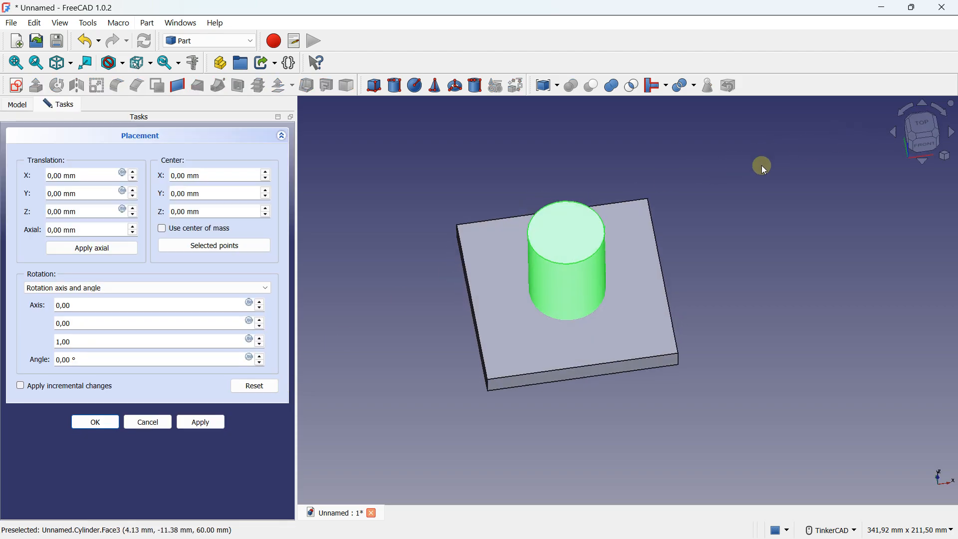
{"action": "left_click", "coordinate": [133, 173]}
{"action": "left_click", "coordinate": [134, 173]}
{"action": "left_click", "coordinate": [133, 173]}
{"action": "left_click", "coordinate": [134, 172]}
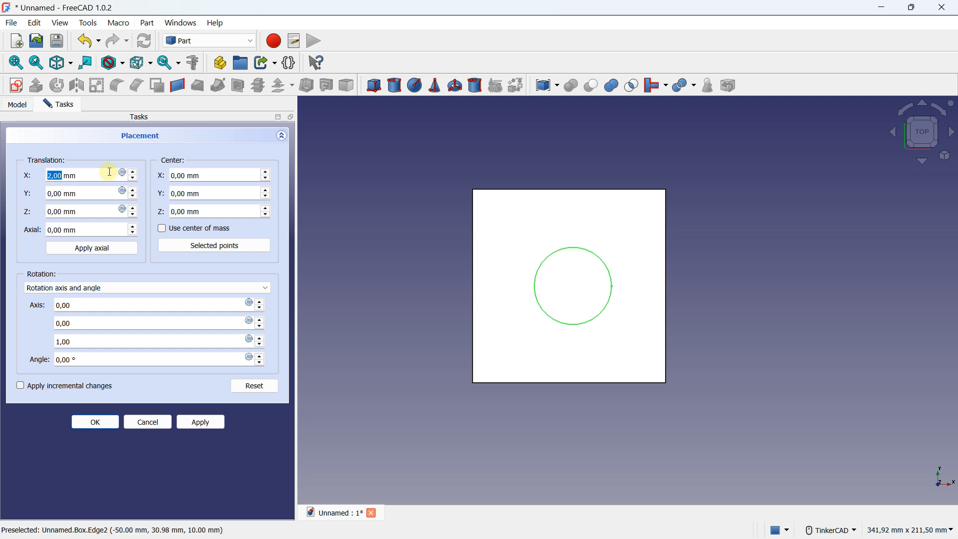
{"action": "scroll", "coordinate": [110, 172], "scroll_direction": "down", "scroll_amount": 4}
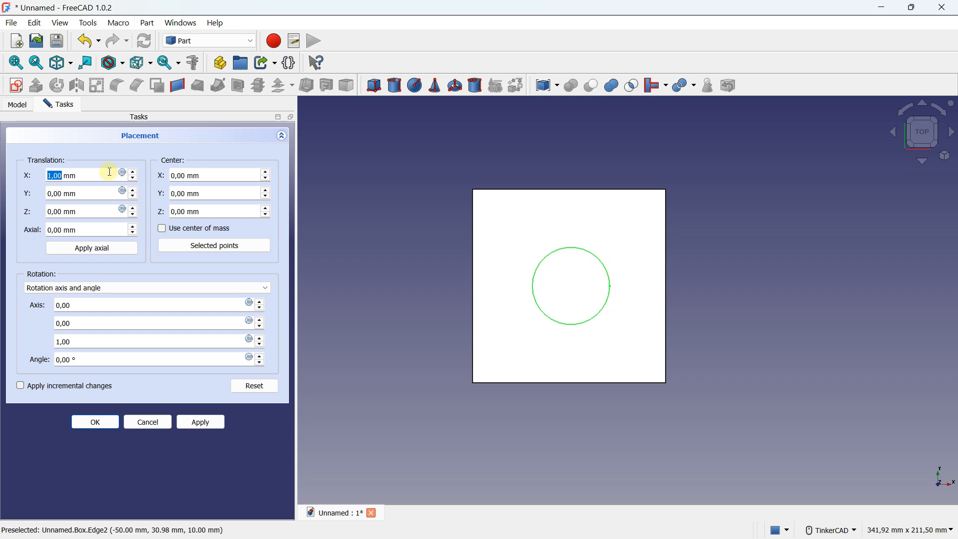
{"action": "left_click", "coordinate": [94, 190]}
{"action": "scroll", "coordinate": [95, 190], "scroll_direction": "down", "scroll_amount": 2}
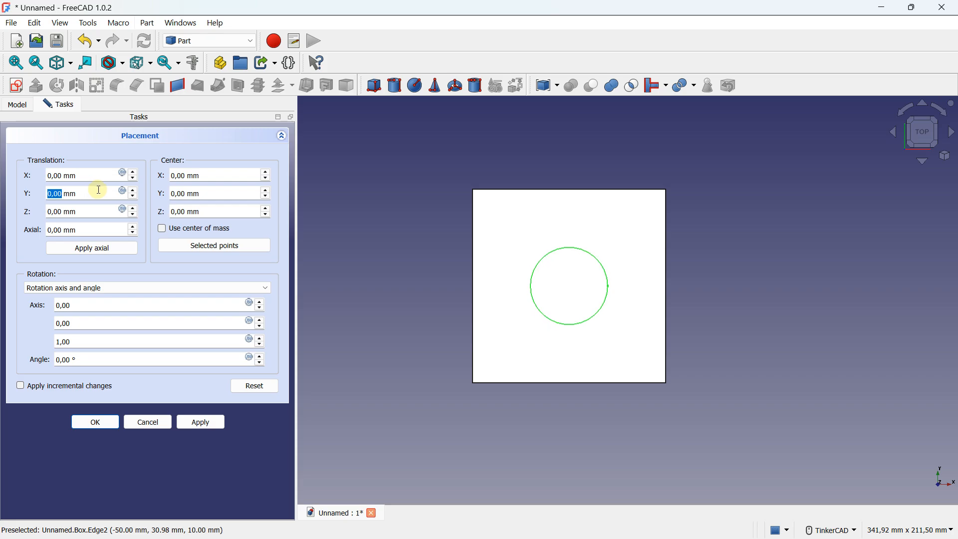
{"action": "right_click_drag", "start_coordinate": [456, 316], "coordinate": [436, 217]}
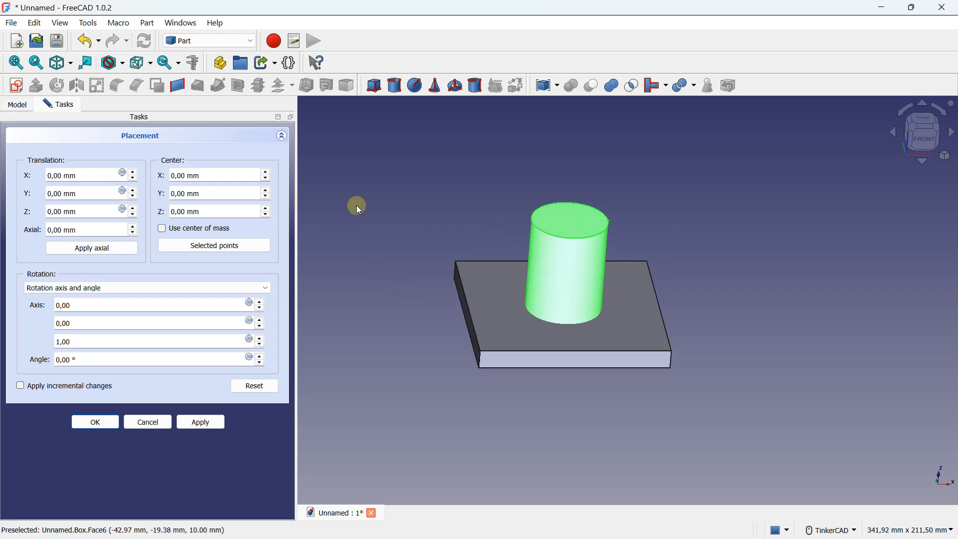
{"action": "left_click", "coordinate": [106, 421]}
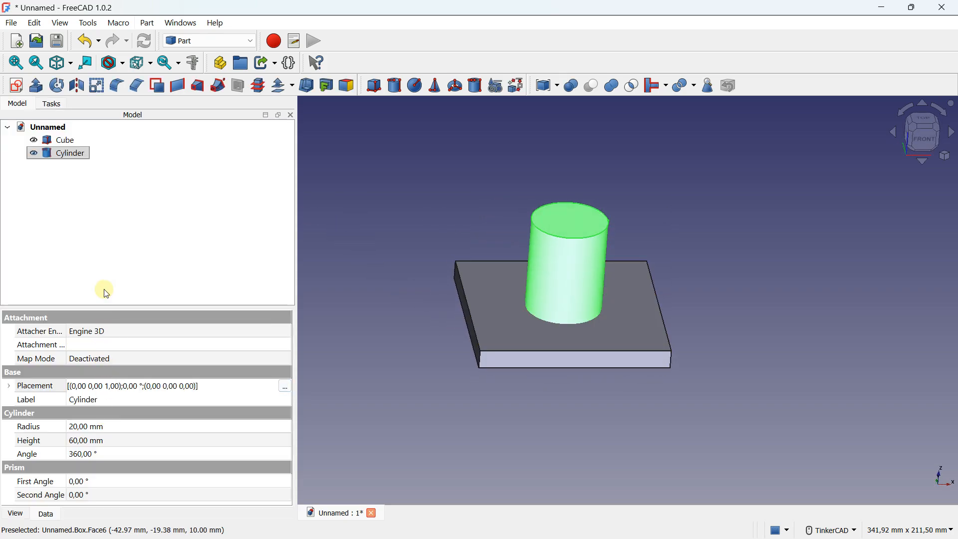
{"action": "right_click", "coordinate": [69, 156]}
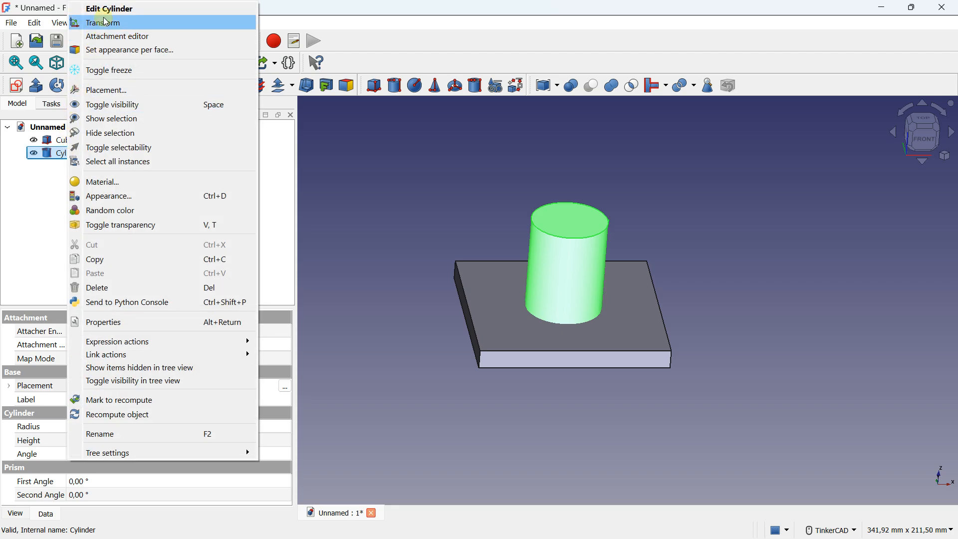
{"action": "left_click", "coordinate": [33, 23]}
{"action": "left_click", "coordinate": [33, 23]}
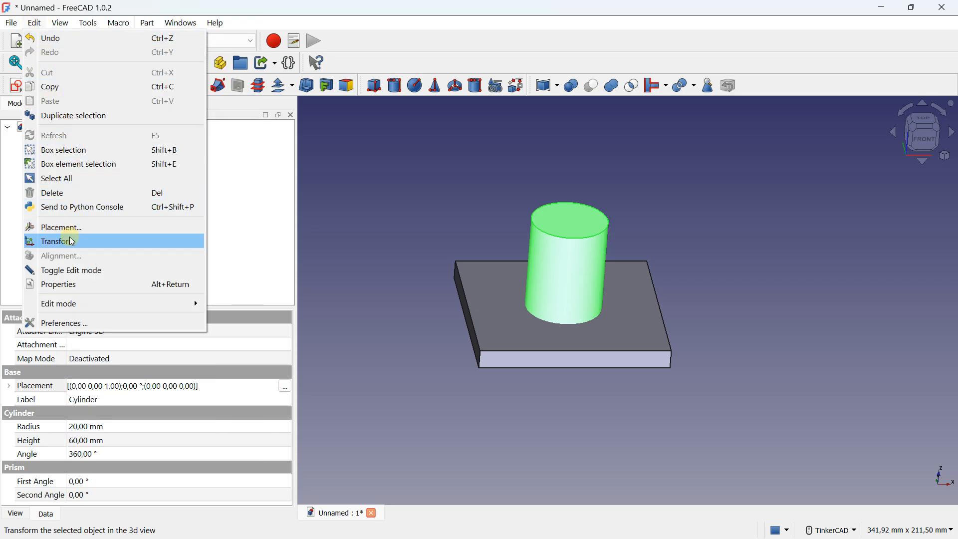
{"action": "left_click", "coordinate": [6, 216]}
Step: Open Transform on the cylinder, move it 100 mm along X off the plate, and cancel the transform
{"action": "left_click", "coordinate": [55, 153]}
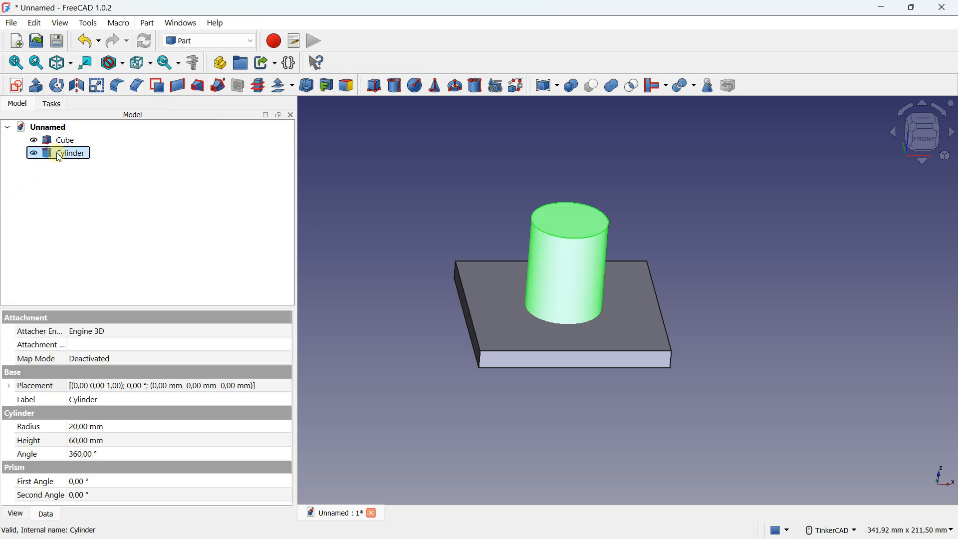
{"action": "right_click", "coordinate": [60, 156]}
{"action": "left_click", "coordinate": [95, 22]}
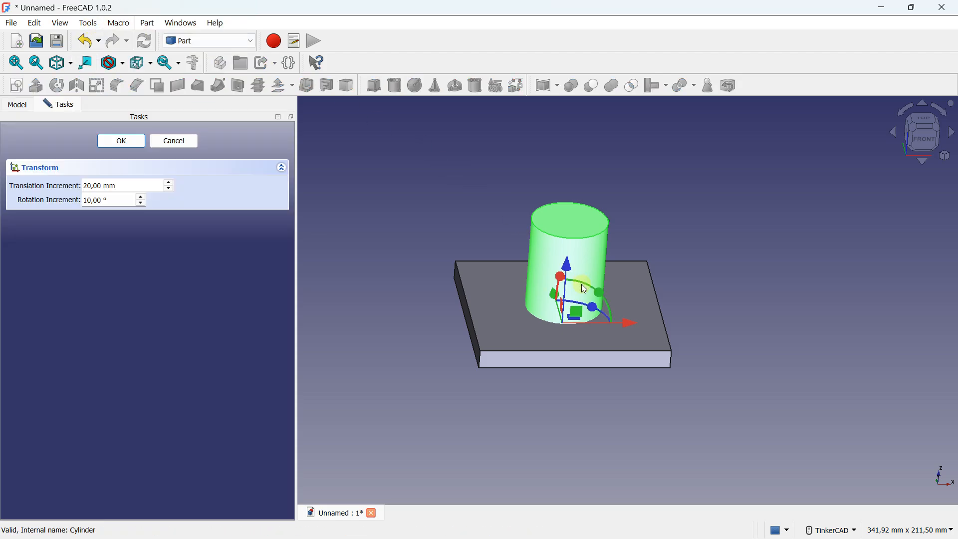
{"action": "right_click_drag", "start_coordinate": [548, 319], "coordinate": [548, 326]}
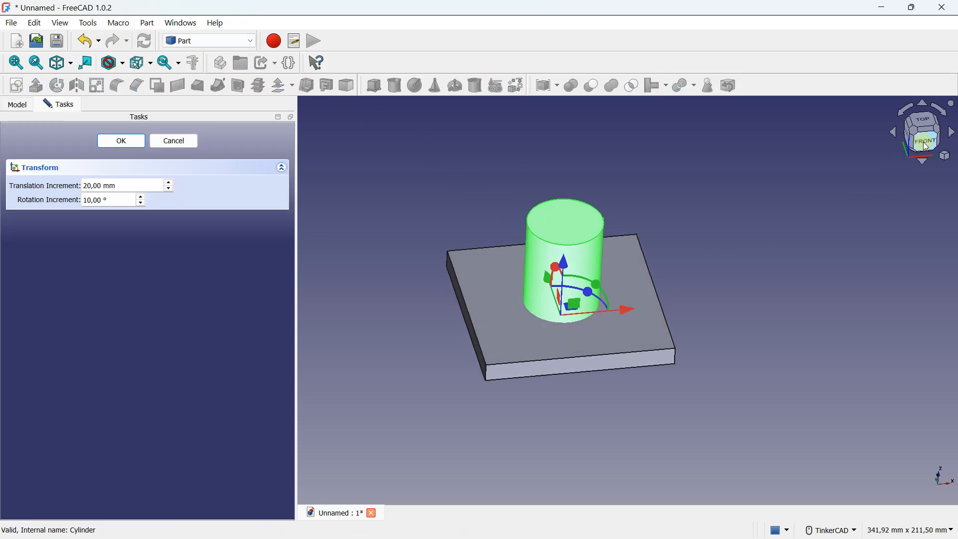
{"action": "left_click_drag", "start_coordinate": [627, 310], "coordinate": [826, 268]}
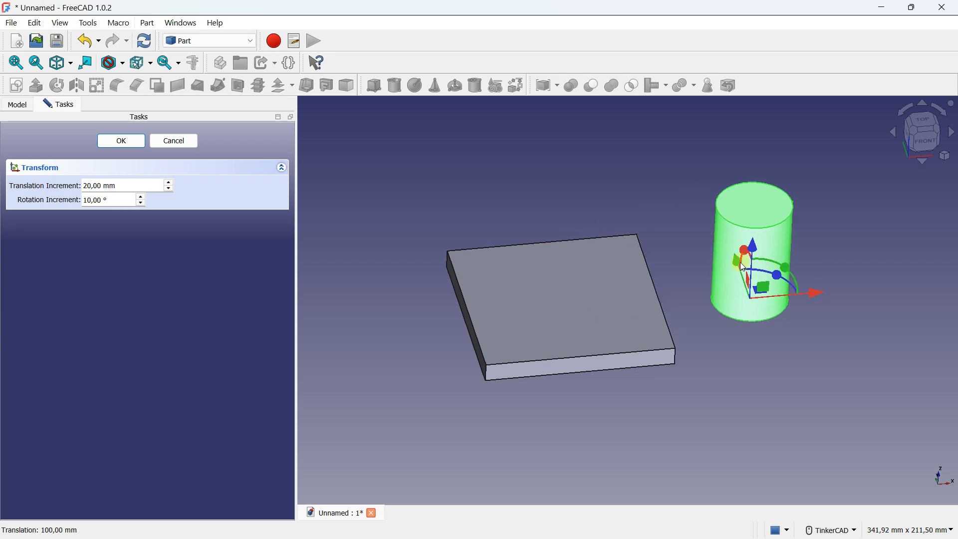
{"action": "mouse_move", "coordinate": [737, 265]}
{"action": "left_mouse_down"}
{"action": "mouse_move", "coordinate": [717, 195]}
{"action": "mouse_move", "coordinate": [738, 263]}
{"action": "left_mouse_up"}
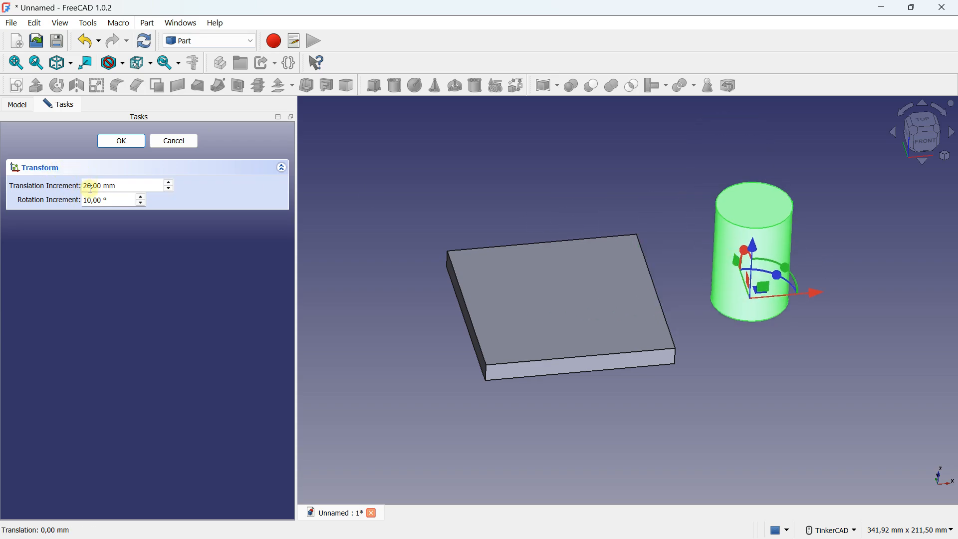
{"action": "left_click", "coordinate": [174, 141]}
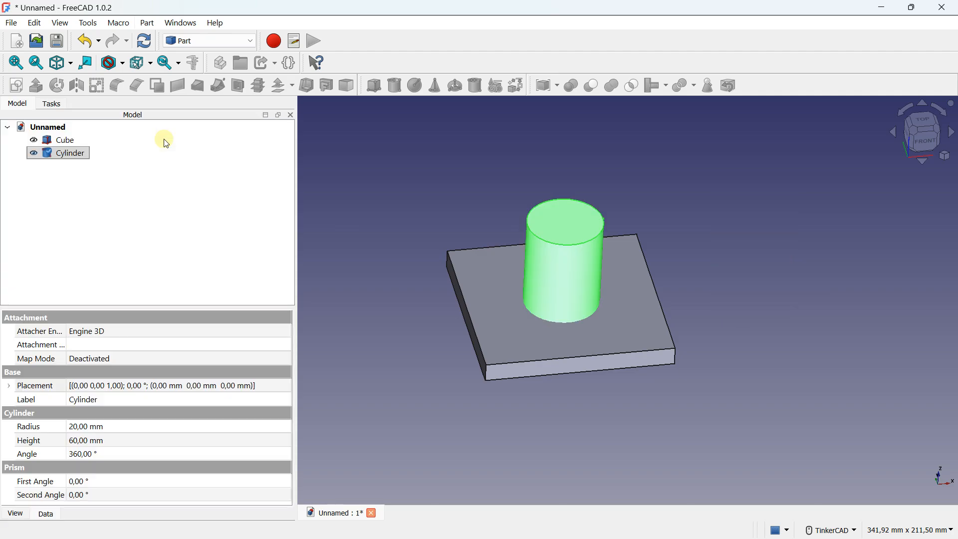
Step: Reopen Transform on the cylinder, switch to the top view and set the translation increment to 100 mm
{"action": "right_click", "coordinate": [80, 156]}
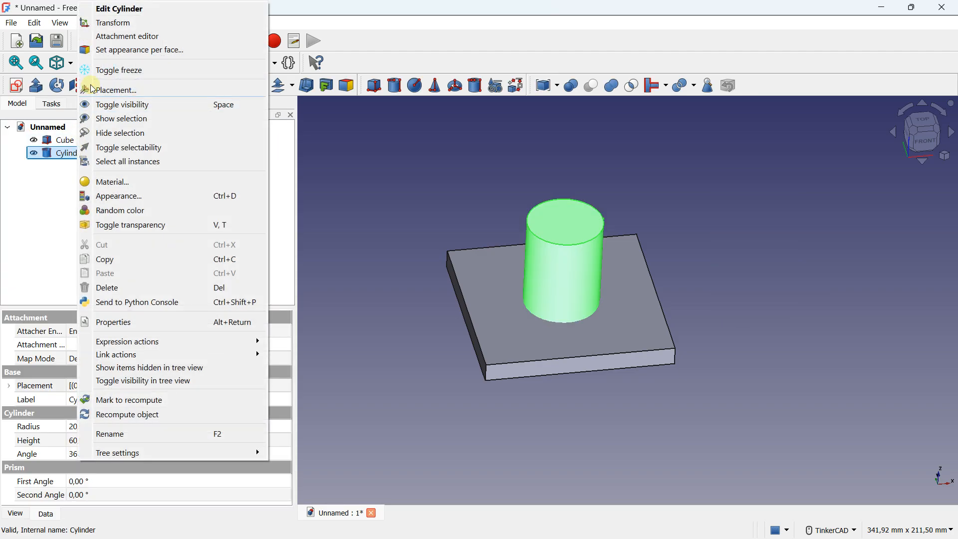
{"action": "left_click", "coordinate": [115, 22]}
{"action": "left_click", "coordinate": [923, 121]}
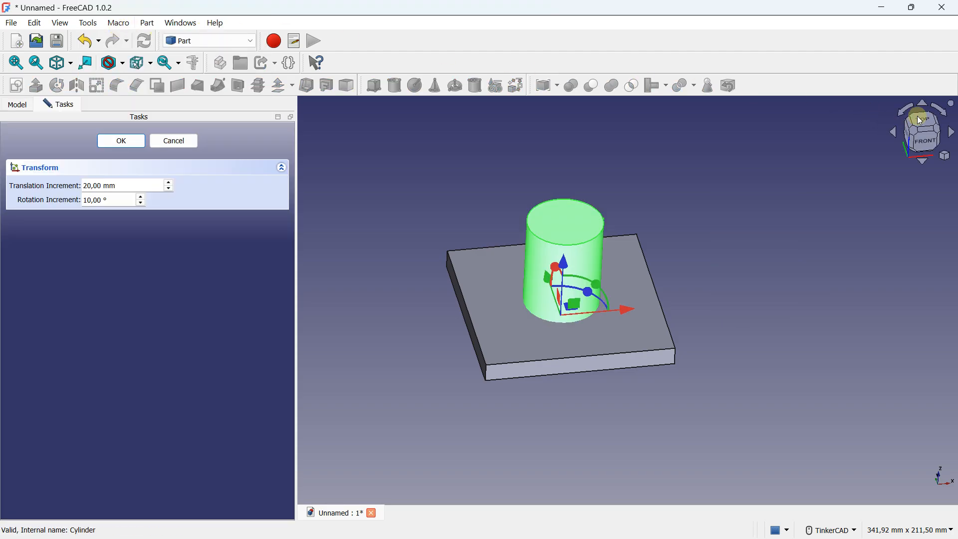
{"action": "left_click_drag", "start_coordinate": [118, 186], "coordinate": [85, 185]}
{"action": "type", "text": "1"}
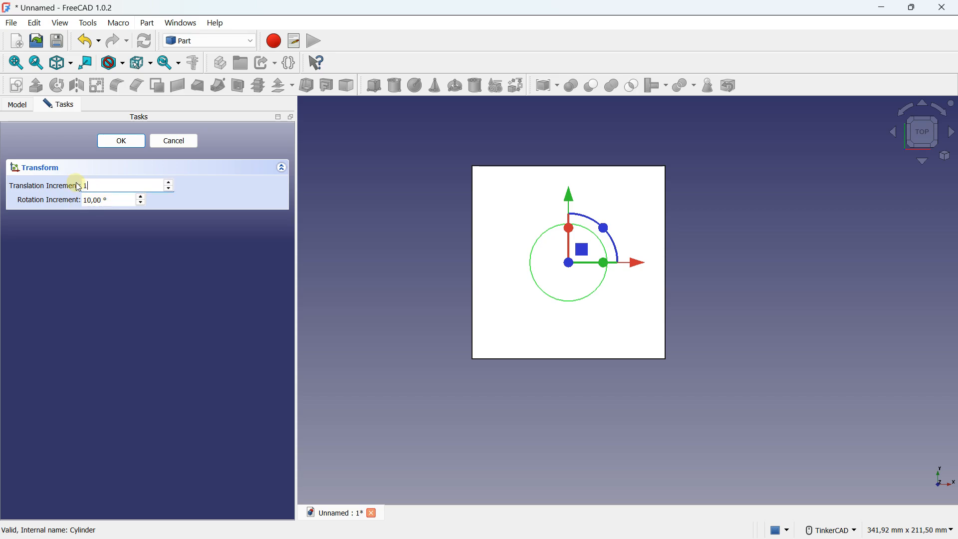
{"action": "type", "text": "00"}
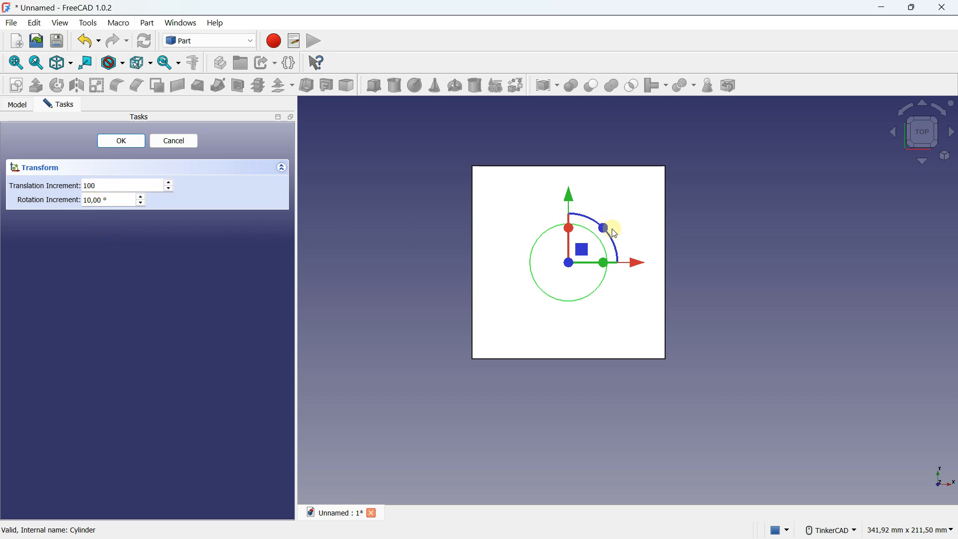
Step: Move the cylinder along the X axis away from the plate and bring it back to the plate's centre
{"action": "left_click_drag", "start_coordinate": [639, 268], "coordinate": [767, 266]}
{"action": "middle_click_drag", "start_coordinate": [570, 262], "coordinate": [504, 285]}
{"action": "scroll", "coordinate": [532, 275], "scroll_direction": "down", "scroll_amount": 2}
{"action": "left_click_drag", "start_coordinate": [706, 283], "coordinate": [562, 284]}
{"action": "scroll", "coordinate": [504, 275], "scroll_direction": "up", "scroll_amount": 2}
Step: Set the rotation increment to 45° and try rotating the cylinder with a rotation handle in an angled view
{"action": "left_click_drag", "start_coordinate": [113, 200], "coordinate": [81, 201]}
{"action": "type", "text": "45"}
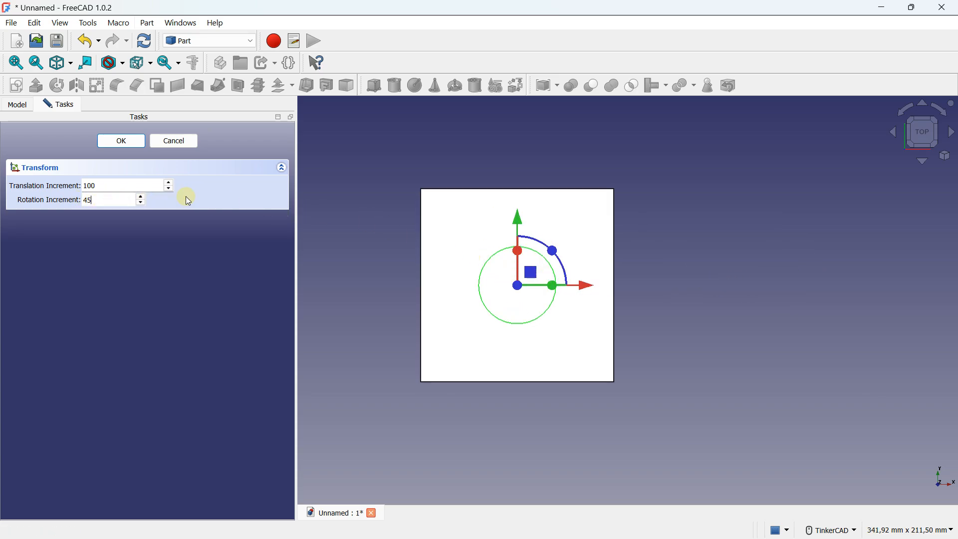
{"action": "scroll", "coordinate": [522, 239], "scroll_direction": "up", "scroll_amount": 1}
{"action": "right_click_drag", "start_coordinate": [594, 310], "coordinate": [526, 234]}
{"action": "mouse_move", "coordinate": [556, 303]}
{"action": "left_mouse_down"}
{"action": "mouse_move", "coordinate": [538, 301]}
{"action": "mouse_move", "coordinate": [547, 298]}
{"action": "left_mouse_up"}
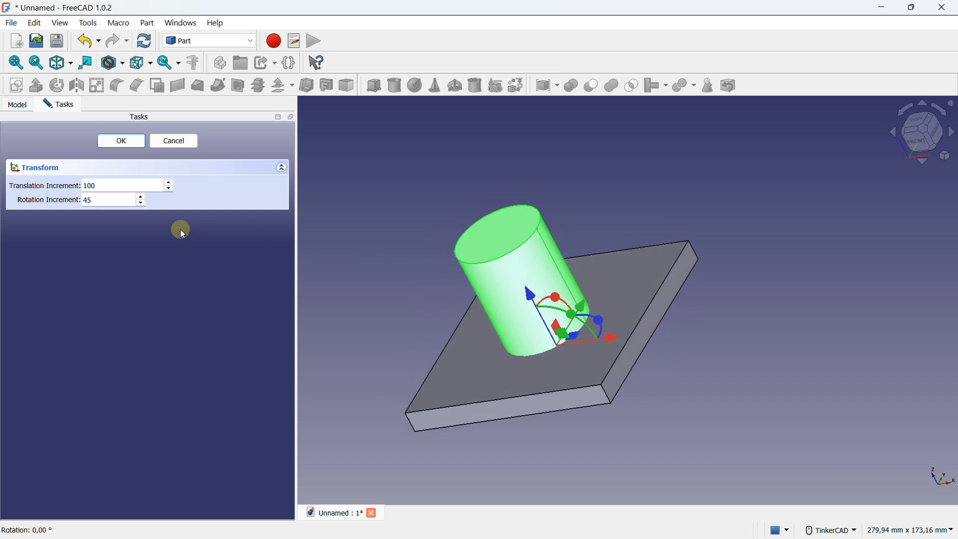
Step: Set the cylinder's Transform increments to 20 mm for translation and 10° for rotation
{"action": "double_click", "coordinate": [88, 185]}
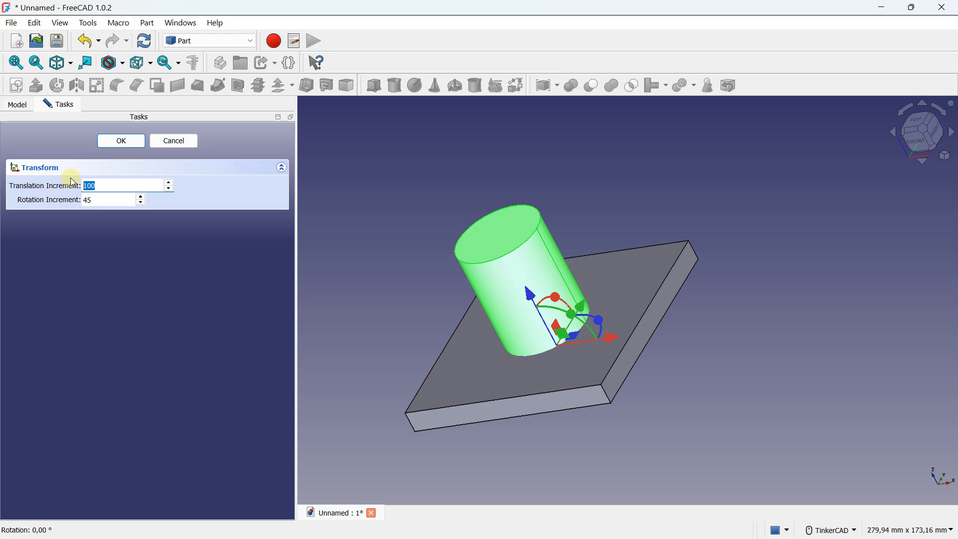
{"action": "type", "text": "20"}
{"action": "double_click", "coordinate": [88, 200]}
{"action": "type", "text": "10"}
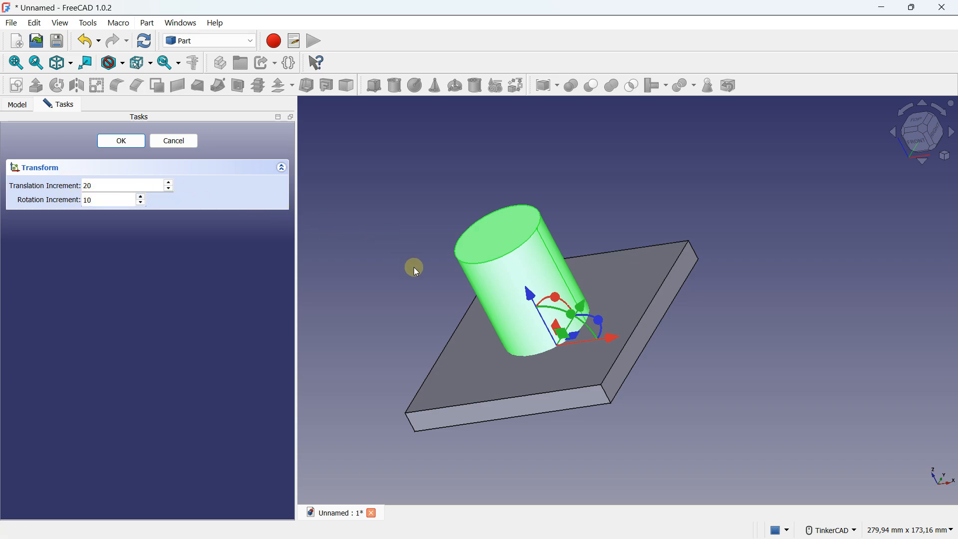
Step: Move the cylinder 20 mm along negative X and accept the transform
{"action": "left_click_drag", "start_coordinate": [550, 292], "coordinate": [559, 286]}
{"action": "right_click_drag", "start_coordinate": [514, 304], "coordinate": [540, 319]}
{"action": "left_click_drag", "start_coordinate": [602, 322], "coordinate": [565, 328]}
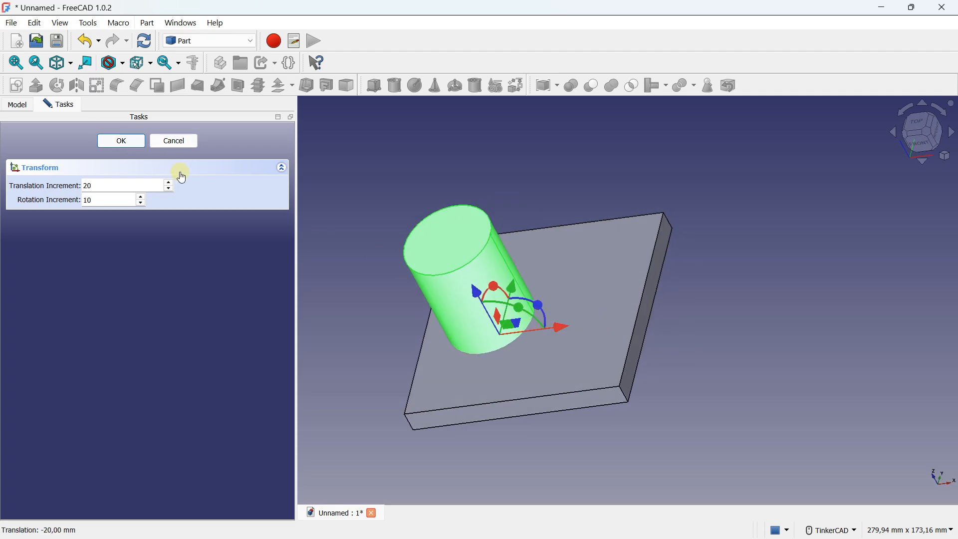
{"action": "left_click", "coordinate": [122, 141]}
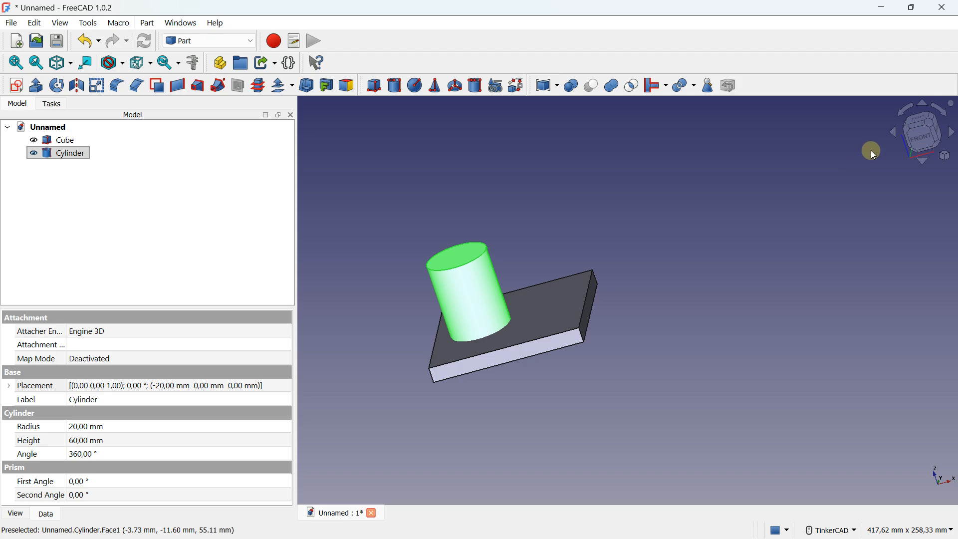
Step: Reopen Transform on the cylinder in the front view and move it 20 mm along X and 20 mm up along Z
{"action": "left_click", "coordinate": [922, 133]}
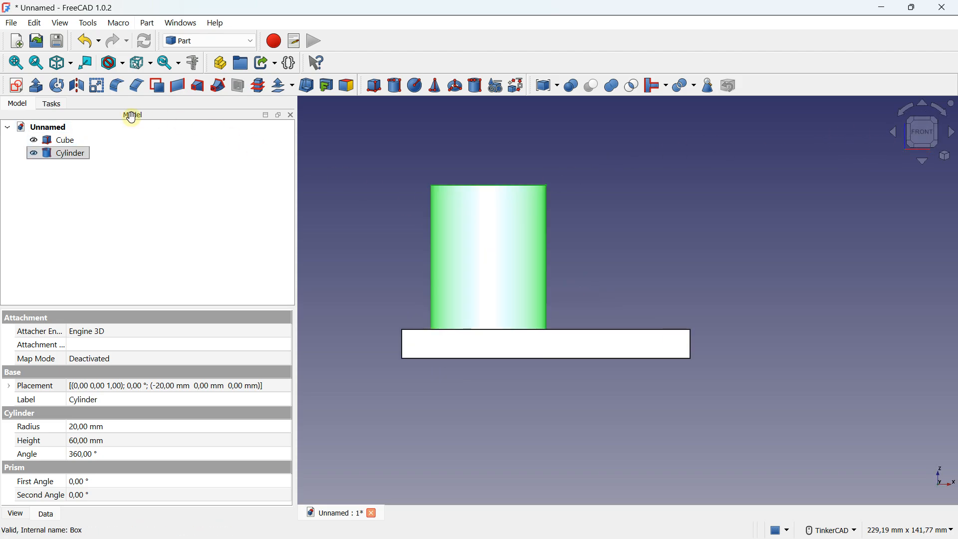
{"action": "right_click", "coordinate": [72, 154]}
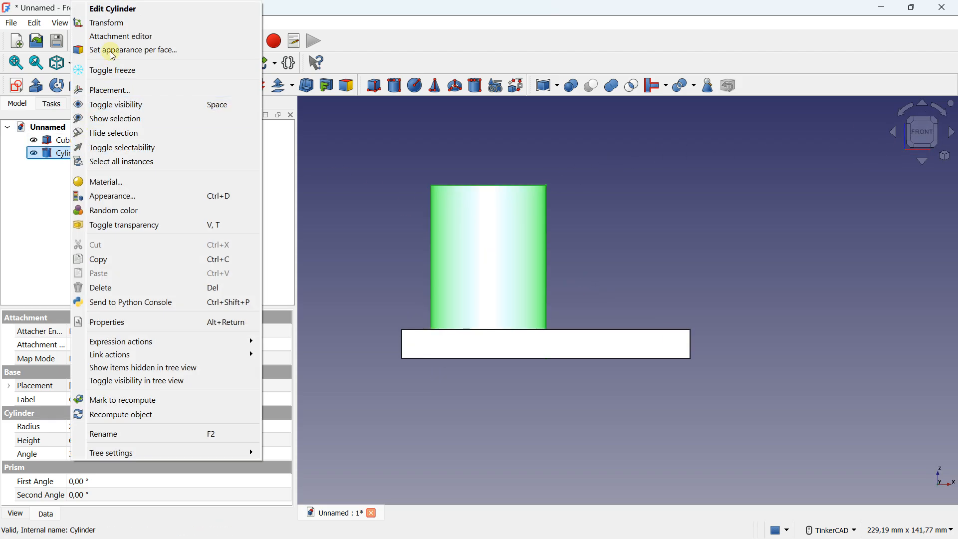
{"action": "left_click", "coordinate": [107, 23]}
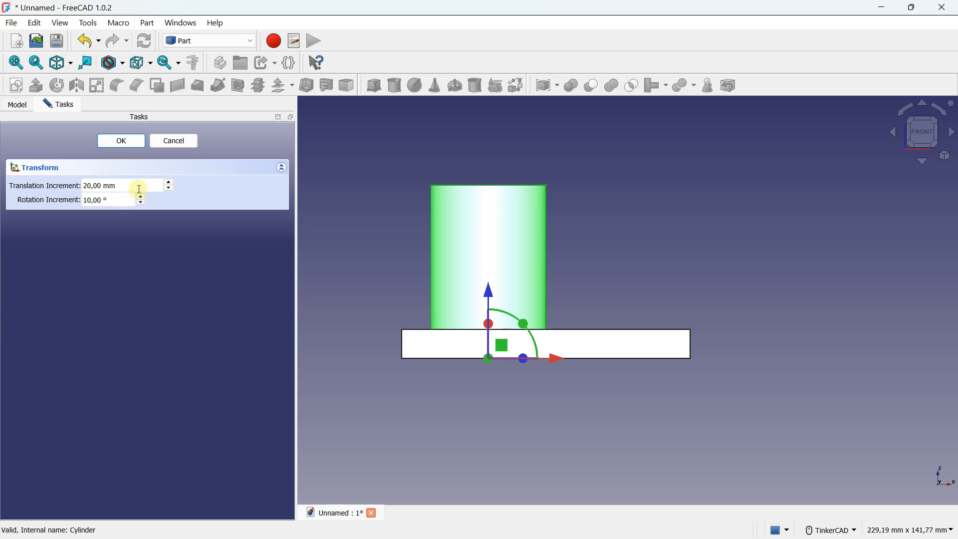
{"action": "left_click_drag", "start_coordinate": [560, 362], "coordinate": [610, 355]}
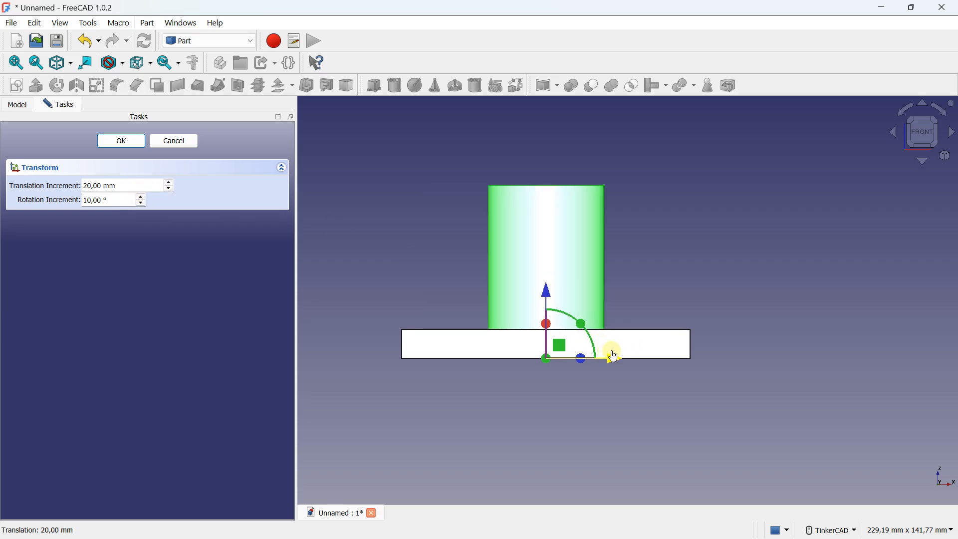
{"action": "left_click_drag", "start_coordinate": [550, 296], "coordinate": [551, 261]}
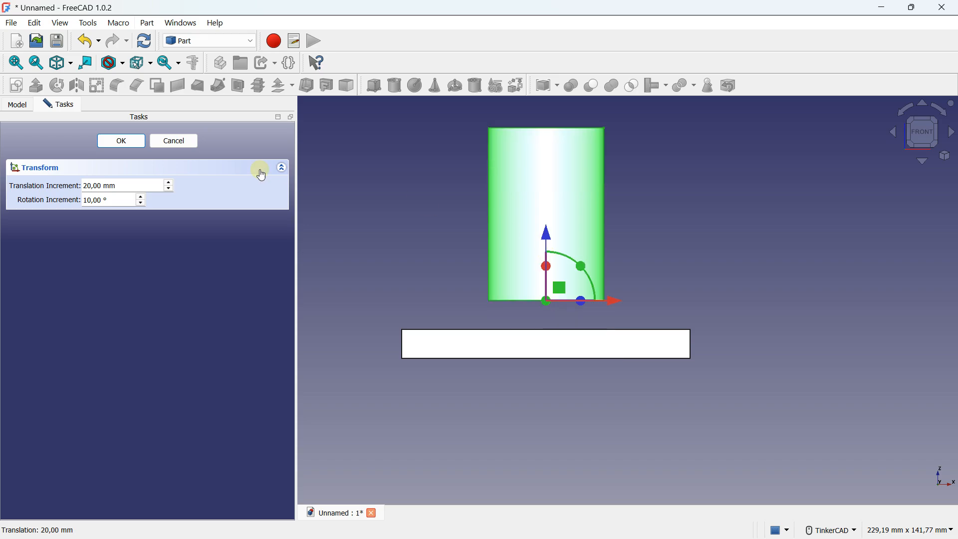
Step: Reduce the translation increment to 10 mm and lower the cylinder 10 mm along Z onto the plate's upper face
{"action": "left_click", "coordinate": [169, 189]}
{"action": "left_click", "coordinate": [168, 189]}
{"action": "left_click", "coordinate": [168, 190]}
{"action": "left_click", "coordinate": [168, 190]}
{"action": "left_click", "coordinate": [169, 189]}
{"action": "left_click", "coordinate": [168, 189]}
{"action": "left_click_drag", "start_coordinate": [549, 240], "coordinate": [548, 274]}
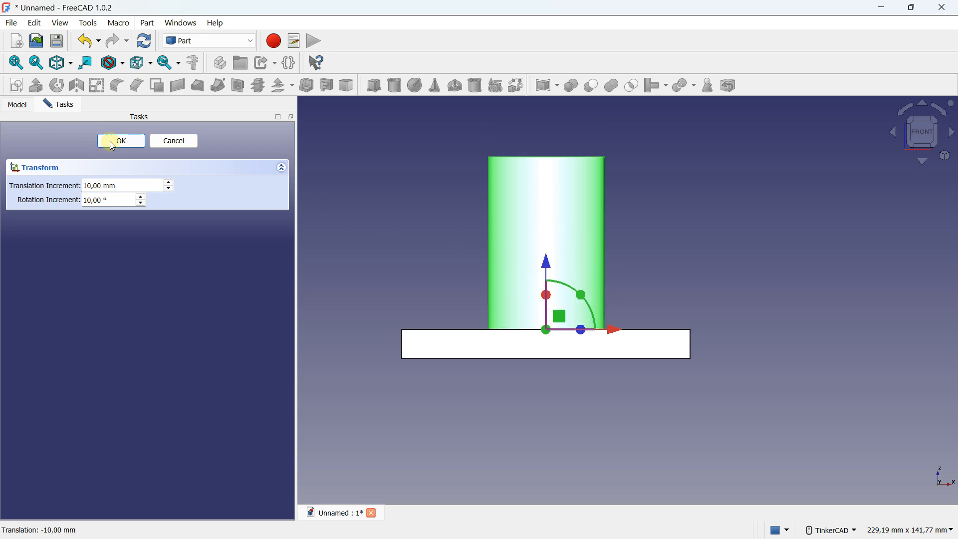
Step: Set the translation increment back to 20 mm, accept the cylinder's transform and view the model in isometric
{"action": "left_click", "coordinate": [169, 182]}
{"action": "left_click", "coordinate": [169, 183]}
{"action": "left_click", "coordinate": [170, 182]}
{"action": "left_click", "coordinate": [170, 183]}
{"action": "left_click", "coordinate": [170, 183]}
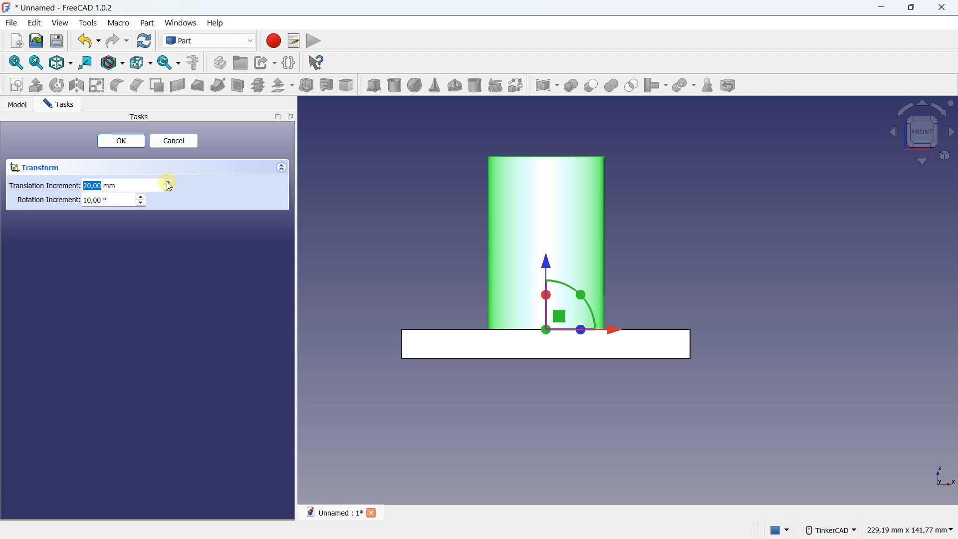
{"action": "left_click", "coordinate": [121, 140]}
{"action": "key", "text": "0"}
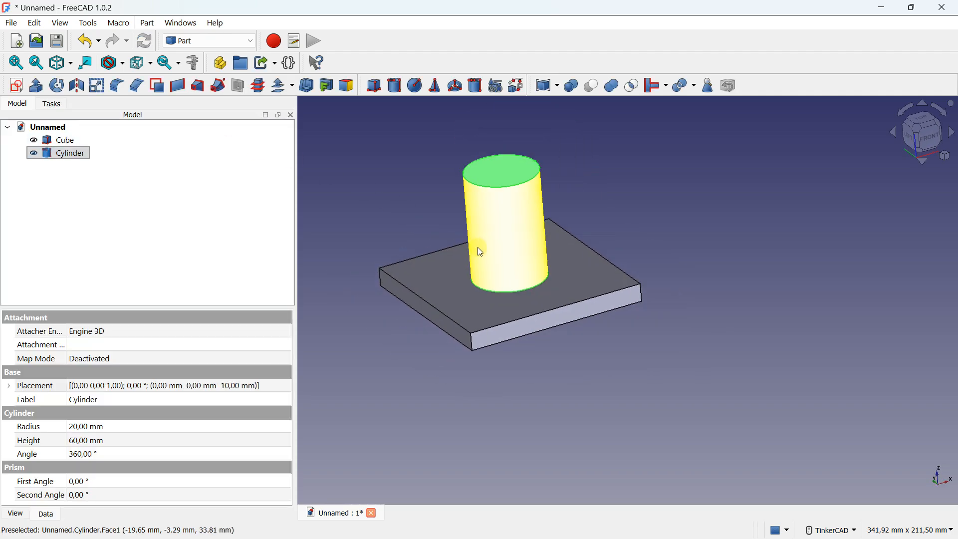
{"action": "left_click", "coordinate": [413, 177]}
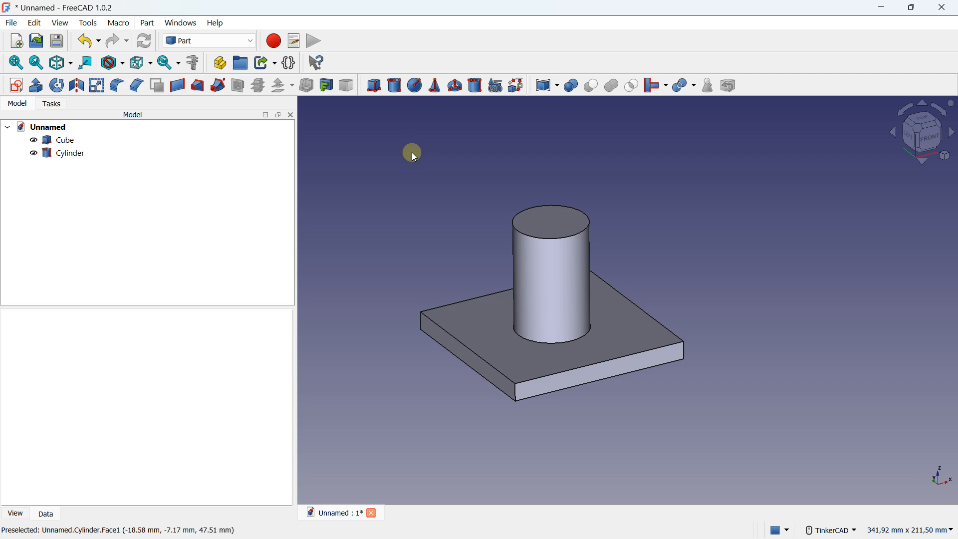
{"action": "scroll", "coordinate": [412, 151], "scroll_direction": "down", "scroll_amount": 2}
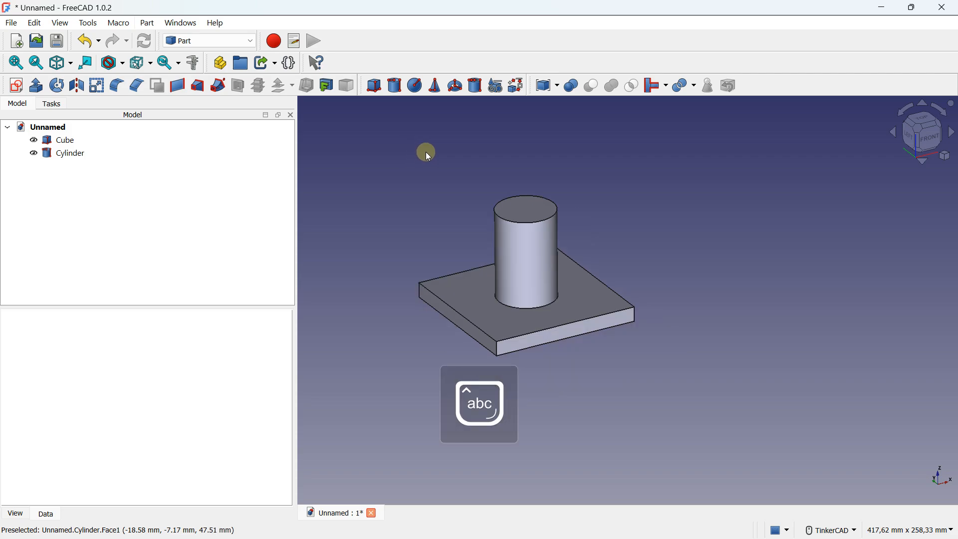
{"action": "right_click_drag", "start_coordinate": [422, 151], "coordinate": [424, 161]}
{"action": "middle_click_drag", "start_coordinate": [435, 162], "coordinate": [425, 168]}
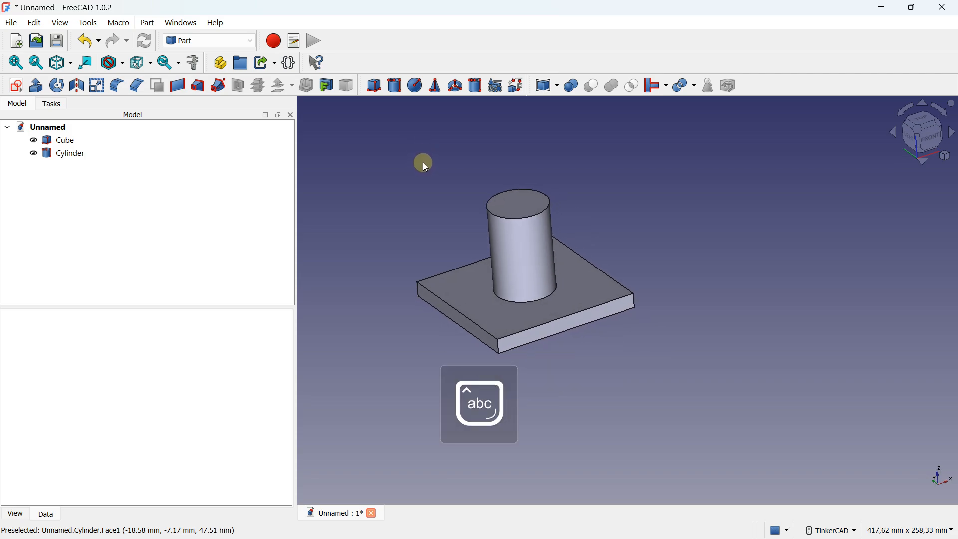
{"action": "right_click_drag", "start_coordinate": [402, 168], "coordinate": [412, 163]}
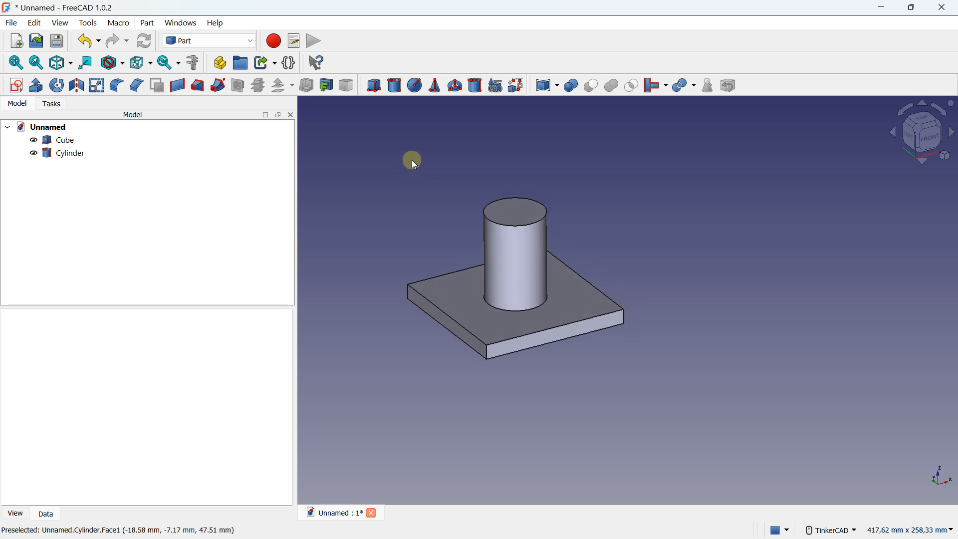
Step: Delete the cylinder and the cube from the document
{"action": "left_click", "coordinate": [72, 154]}
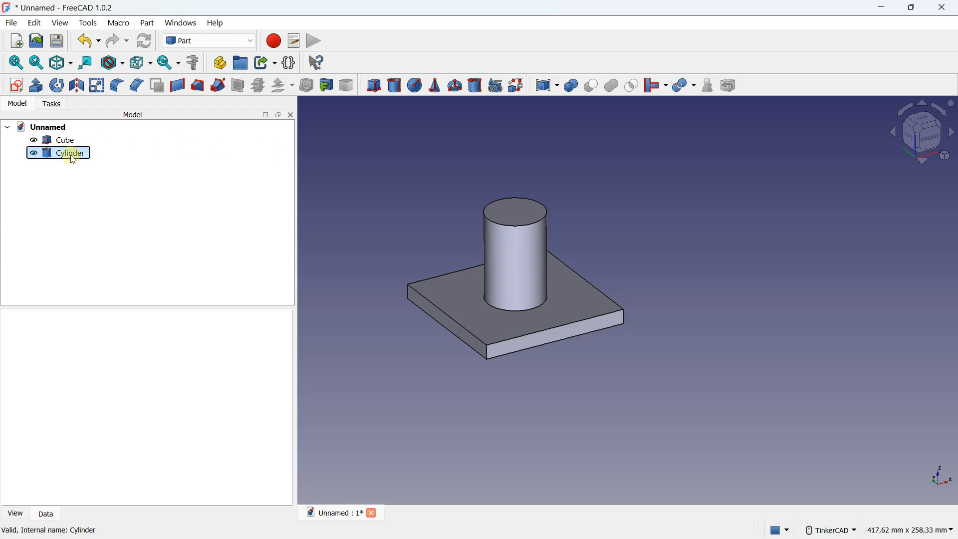
{"action": "key", "text": "Delete"}
{"action": "left_click", "coordinate": [62, 140]}
{"action": "key", "text": "Delete"}
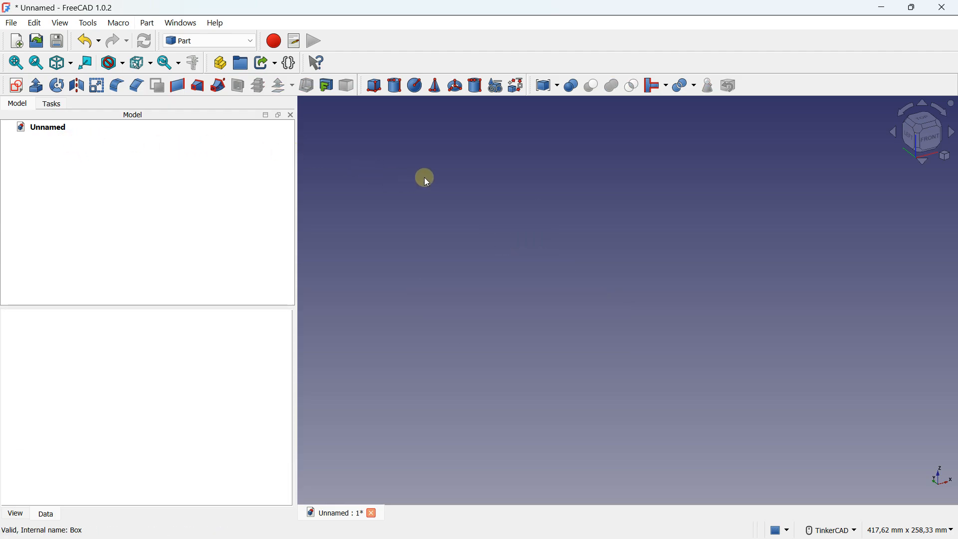